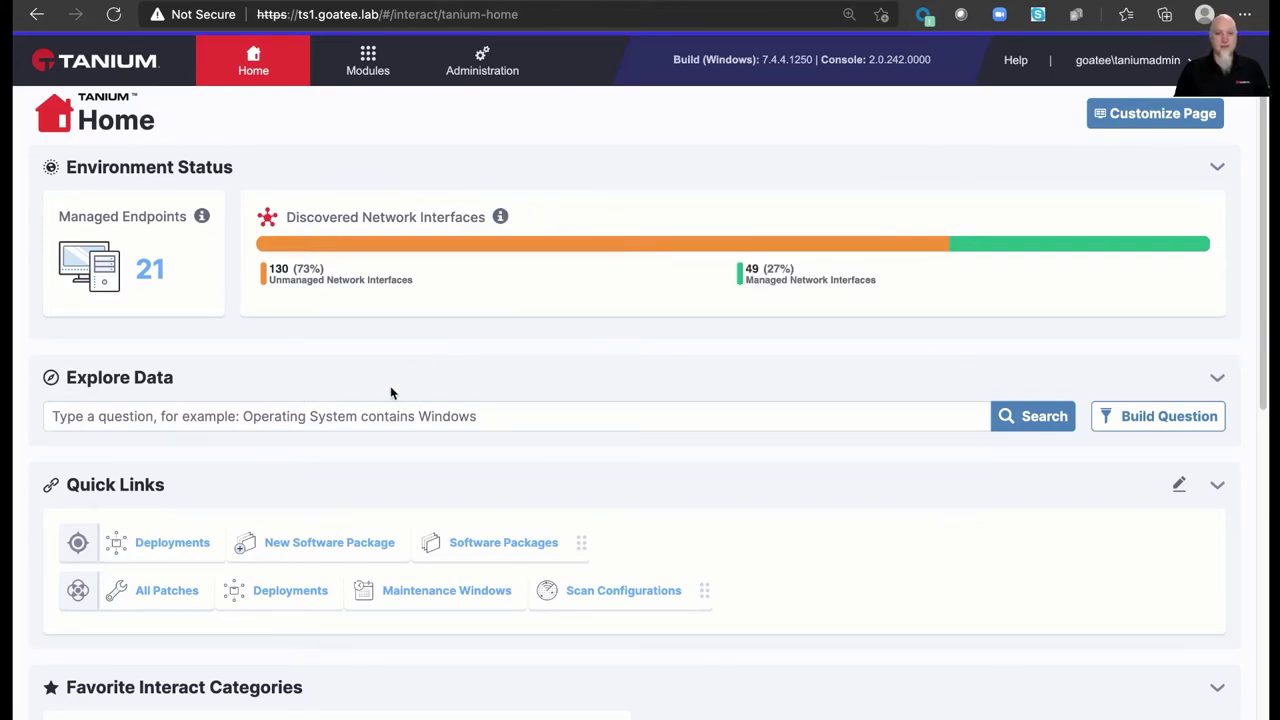
- Ask Explore Data for computer name, IP address, operating system and Windows OS release ID
{"action": "left_click", "coordinate": [371, 414]}
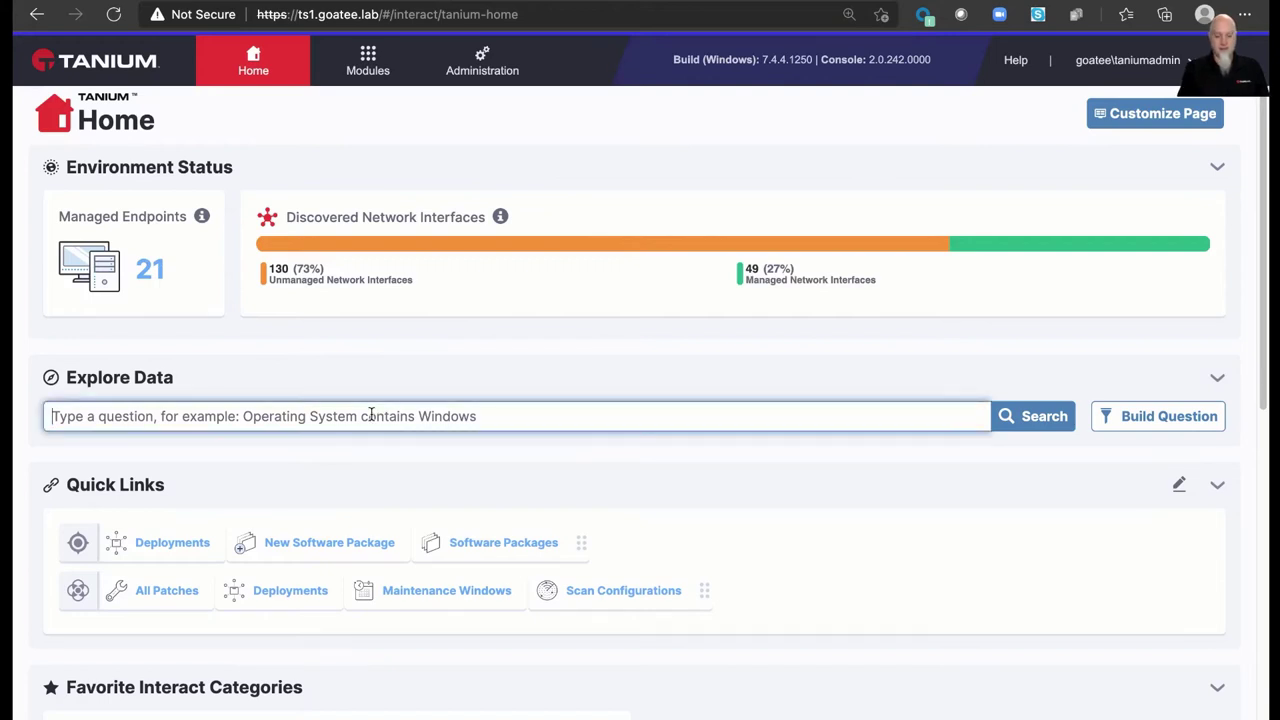
{"action": "type", "text": "comp"}
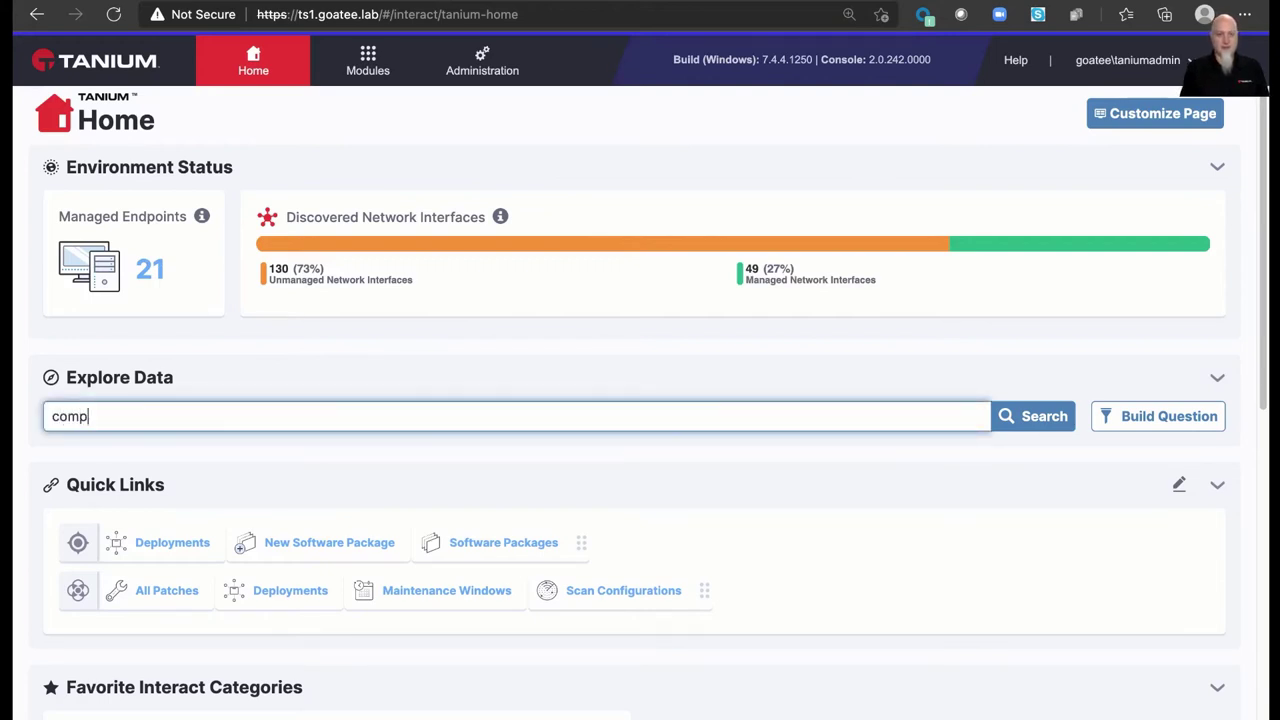
{"action": "type", "text": "utner na"}
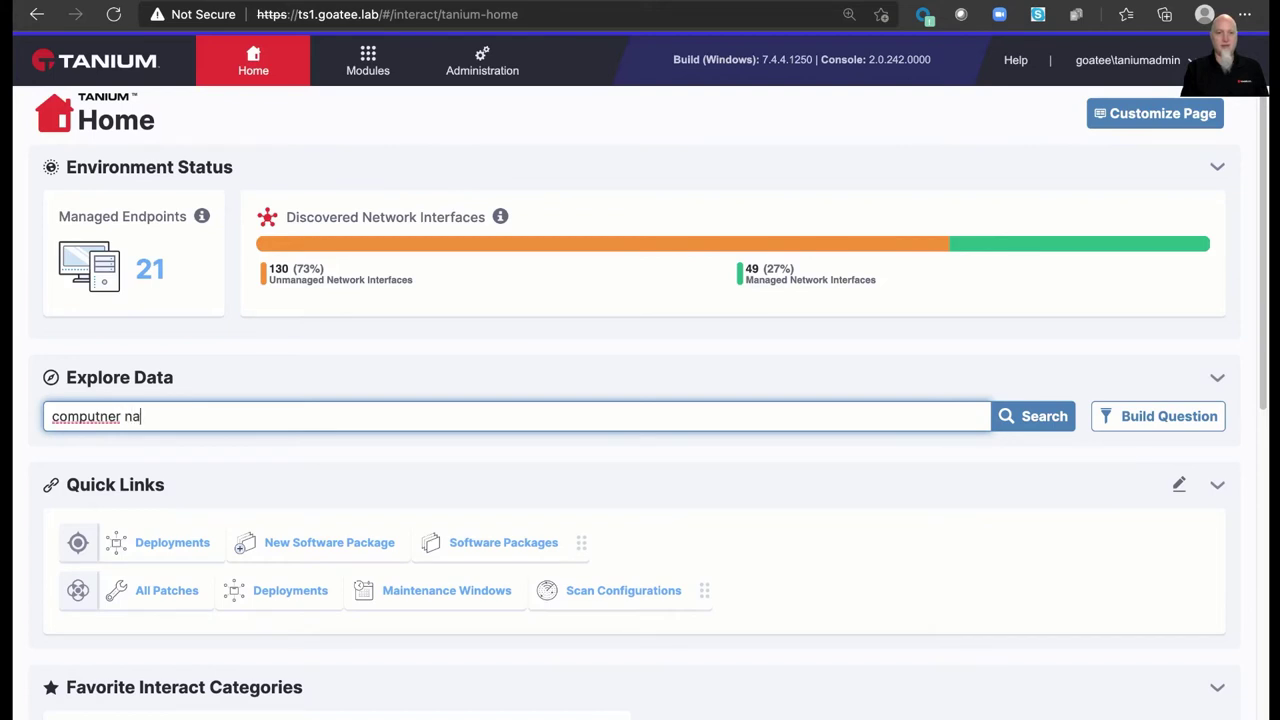
{"action": "type", "text": "me and"}
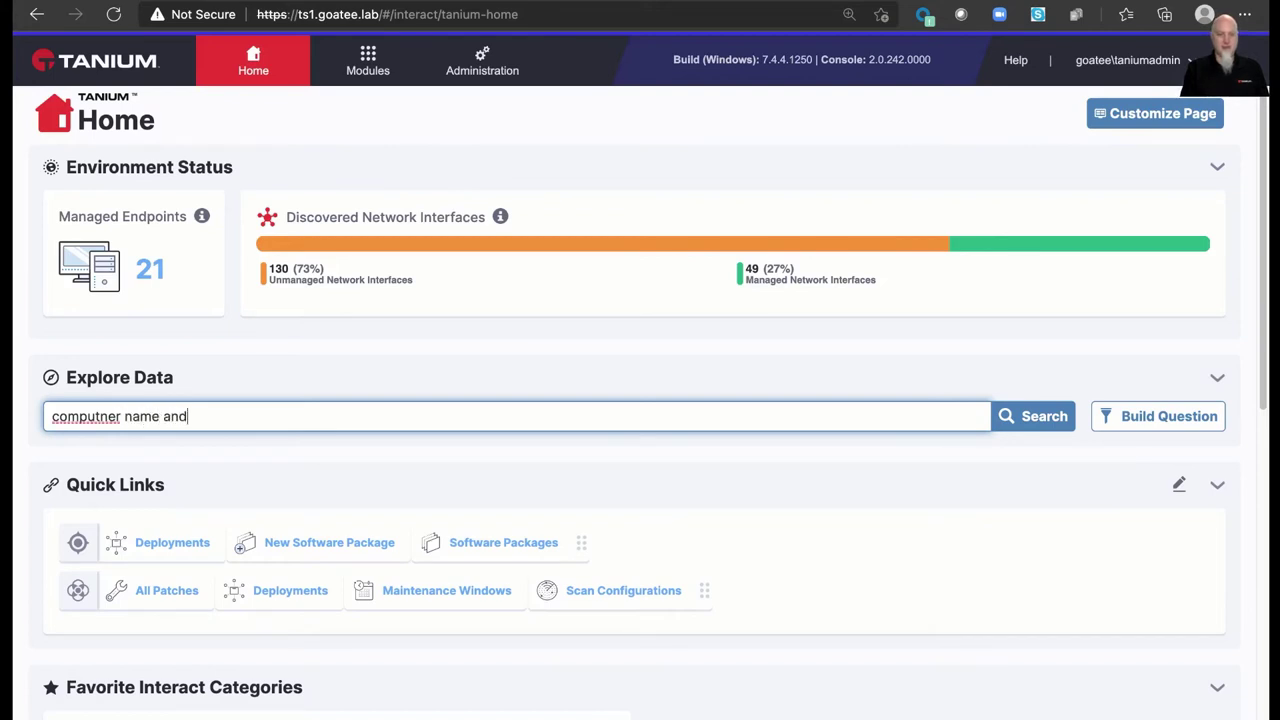
{"action": "type", "text": " ip address a"}
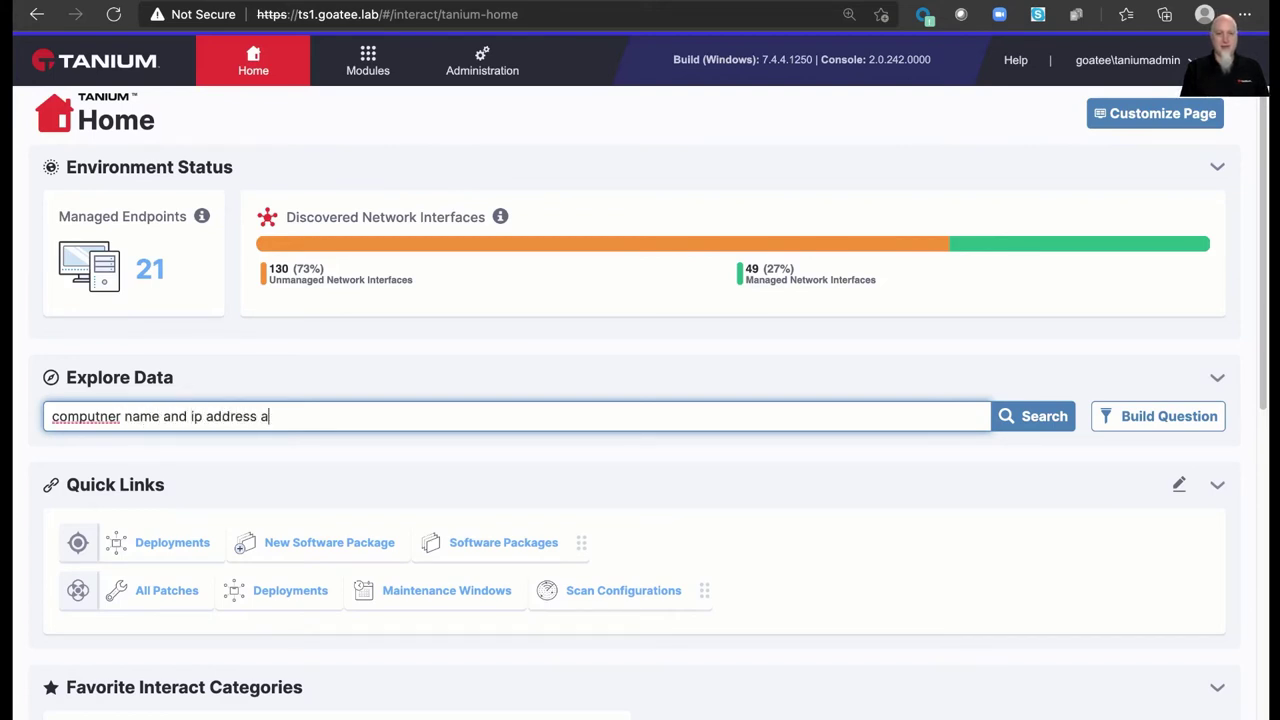
{"action": "type", "text": "nd operating system and window"}
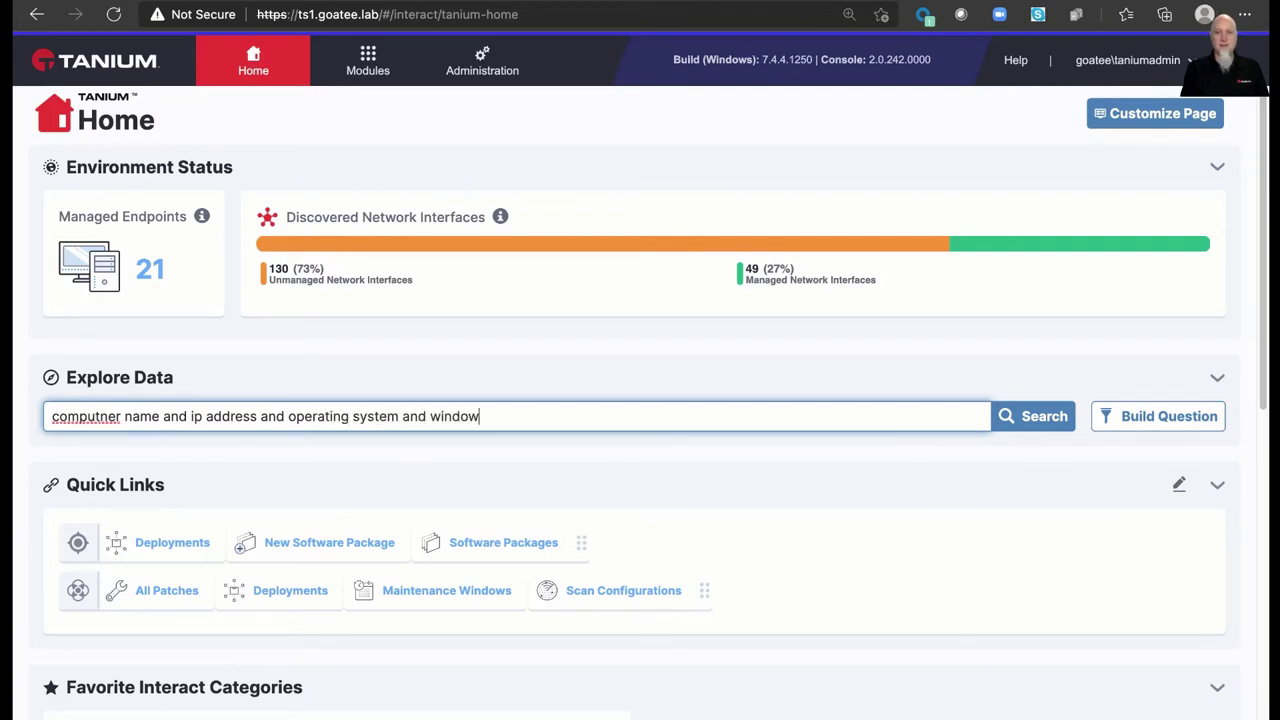
{"action": "type", "text": "s os release id"}
{"action": "key", "text": "Return"}
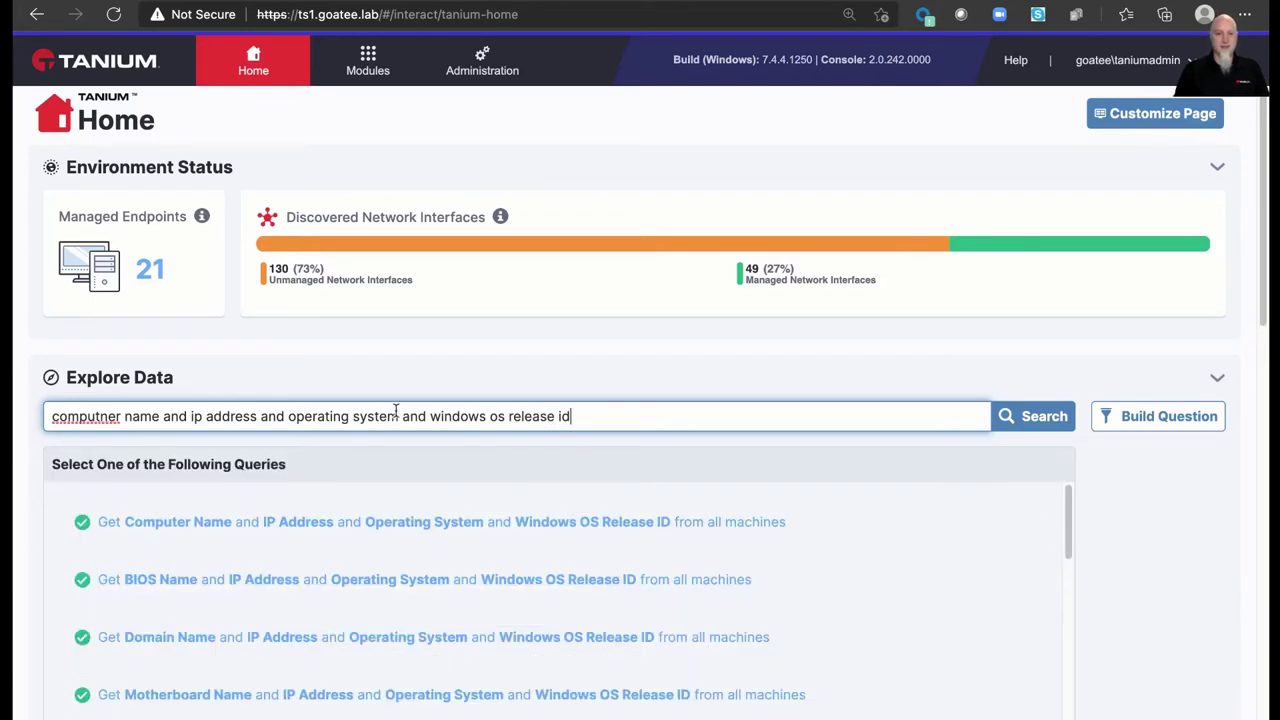
- Run the first suggested query and review all 18 endpoints' names, IPs, OS and release IDs
{"action": "left_click", "coordinate": [321, 522]}
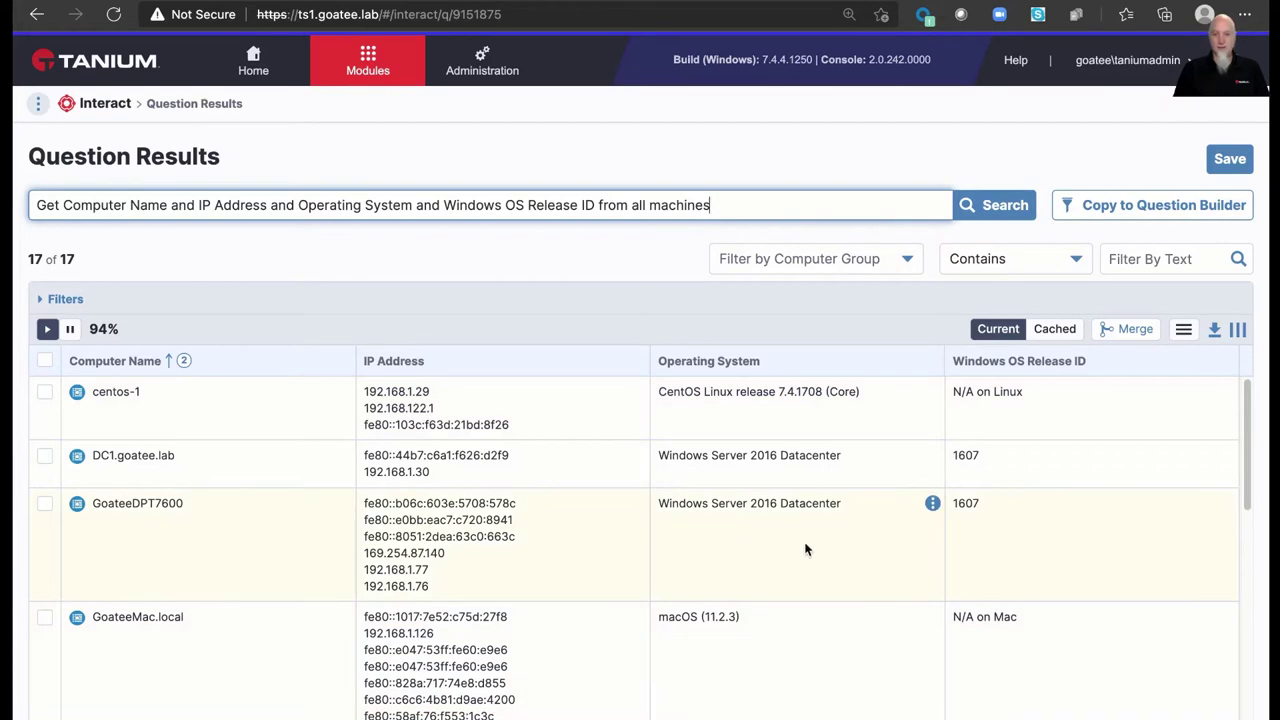
{"action": "scroll", "coordinate": [806, 546], "scroll_direction": "down", "scroll_amount": 2}
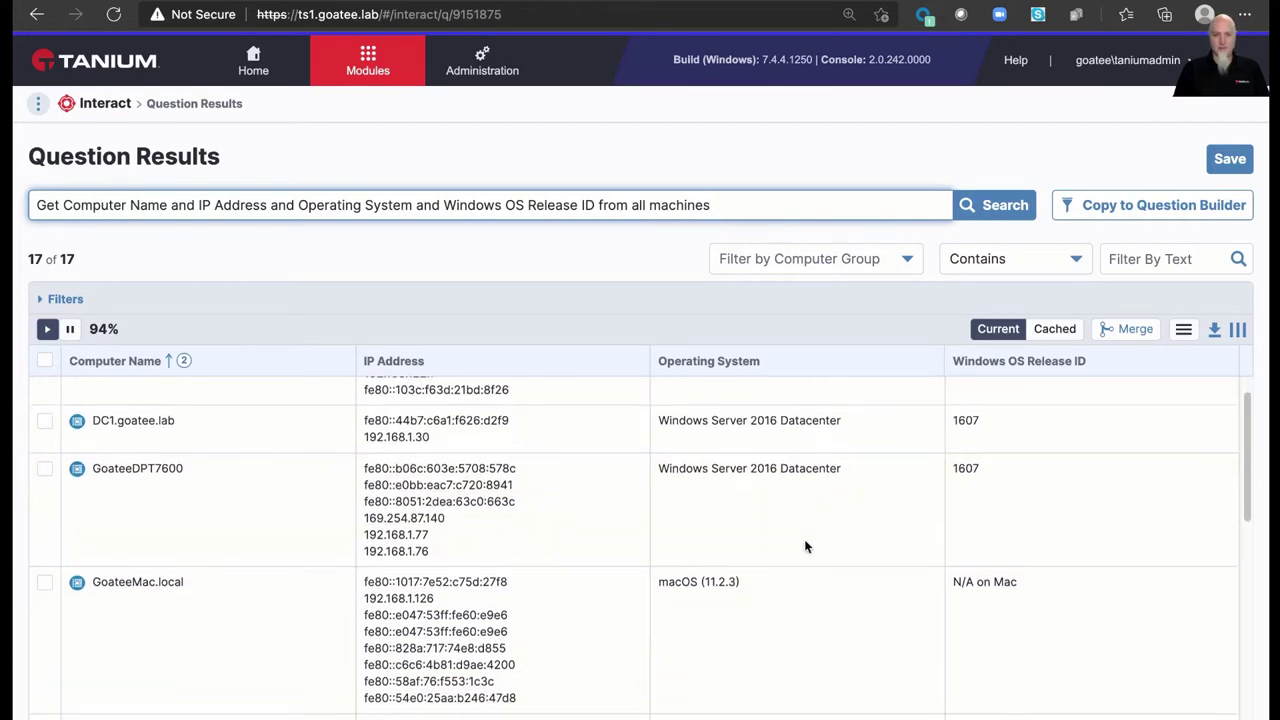
{"action": "scroll", "coordinate": [806, 546], "scroll_direction": "down", "scroll_amount": 3}
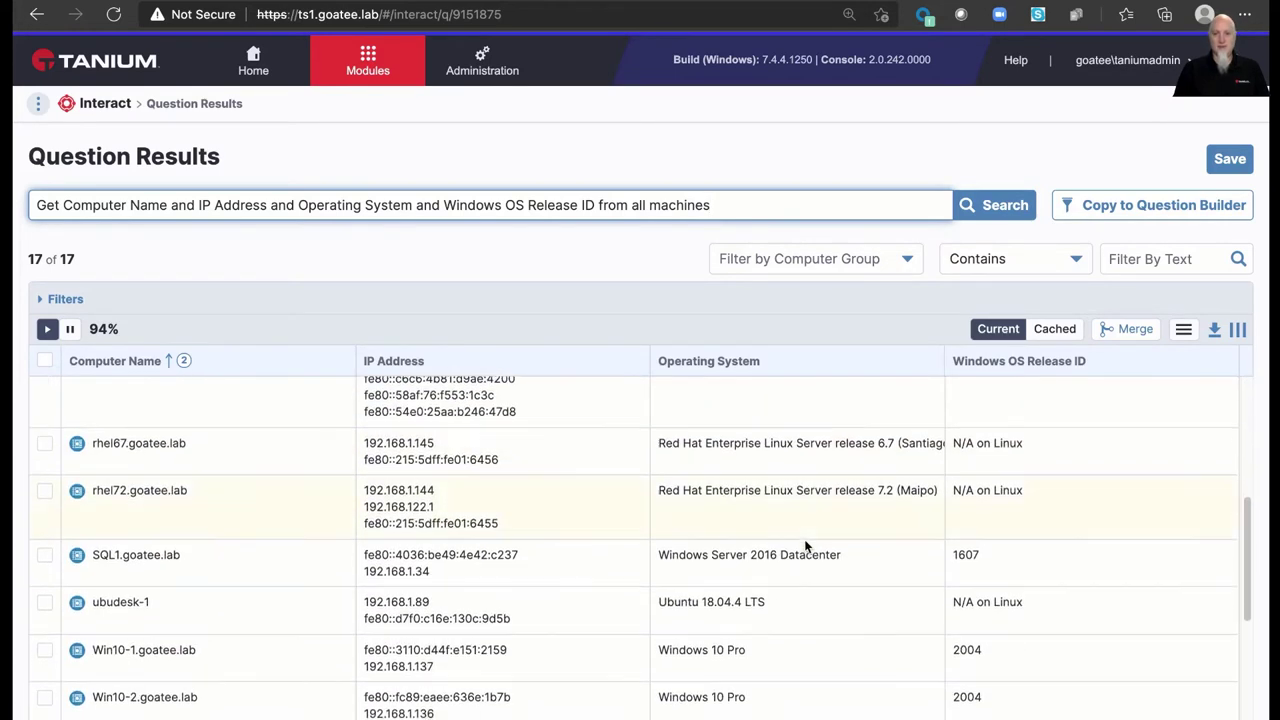
{"action": "scroll", "coordinate": [805, 541], "scroll_direction": "up", "scroll_amount": 5}
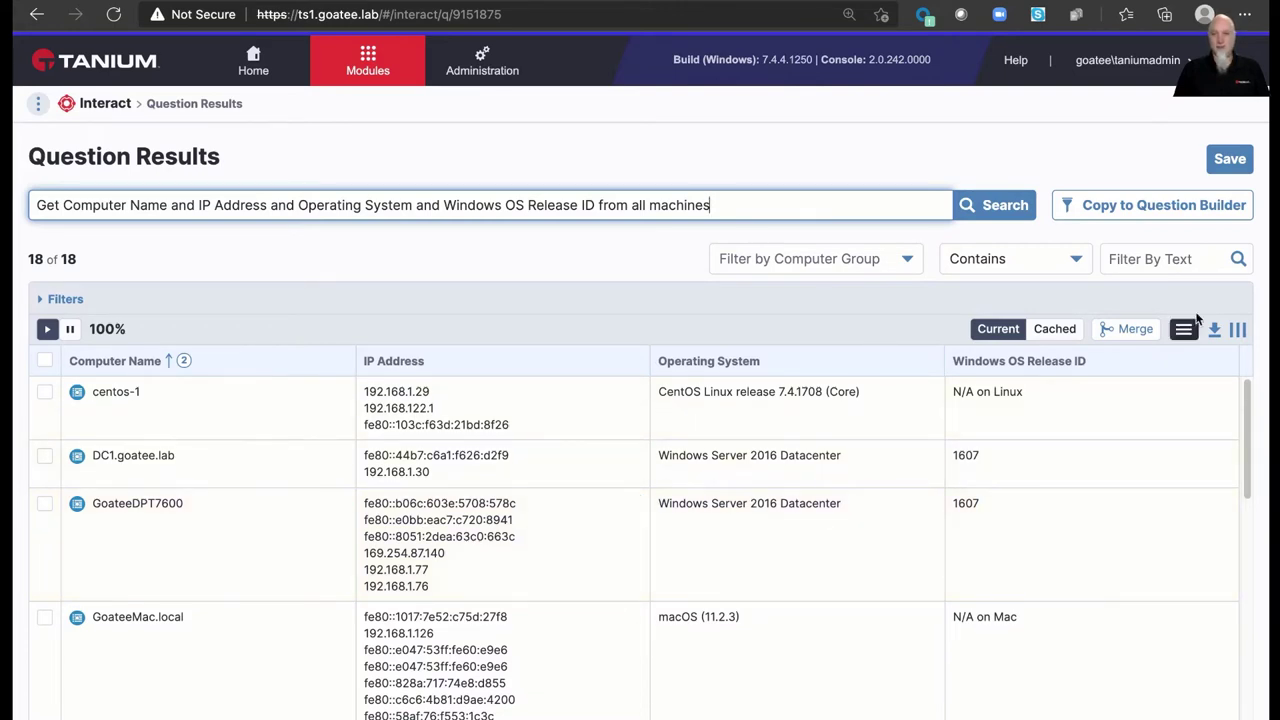
- Filter the results by 'window' and tick the GoateeDPT7600 endpoint's checkbox
{"action": "left_click", "coordinate": [1176, 262]}
{"action": "type", "text": "window"}
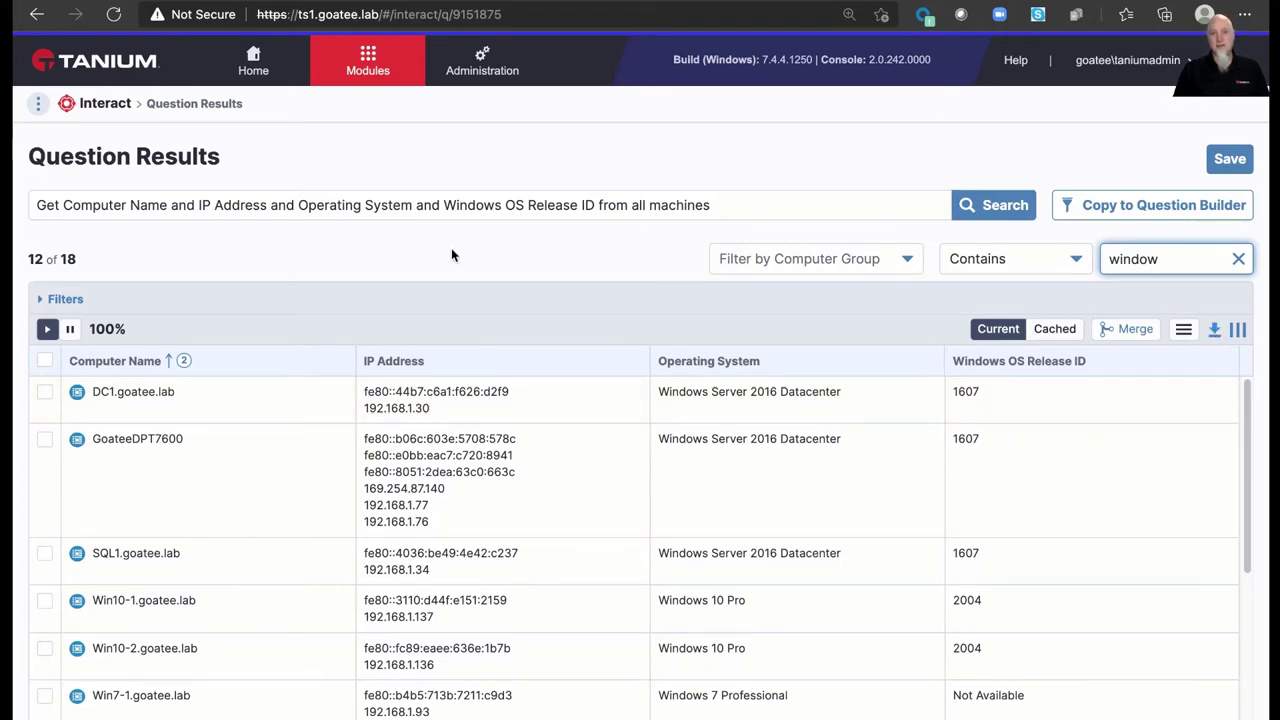
{"action": "left_click", "coordinate": [370, 68]}
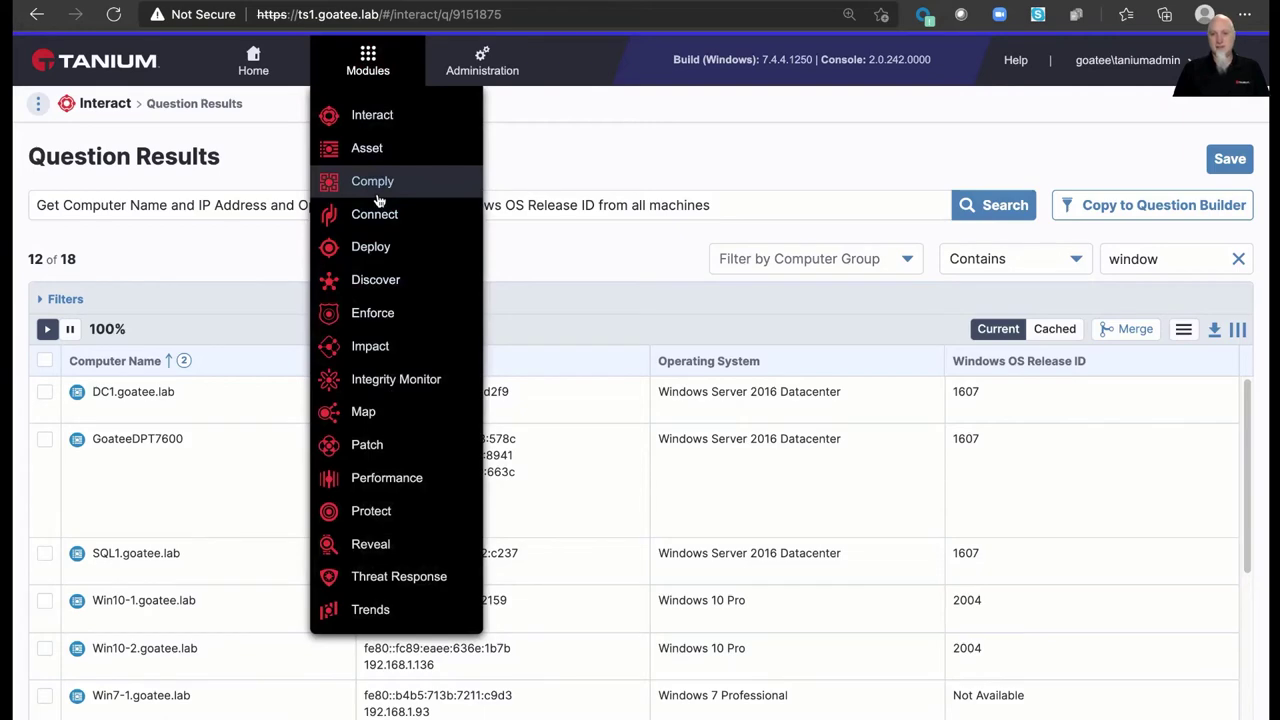
{"action": "left_click", "coordinate": [279, 248]}
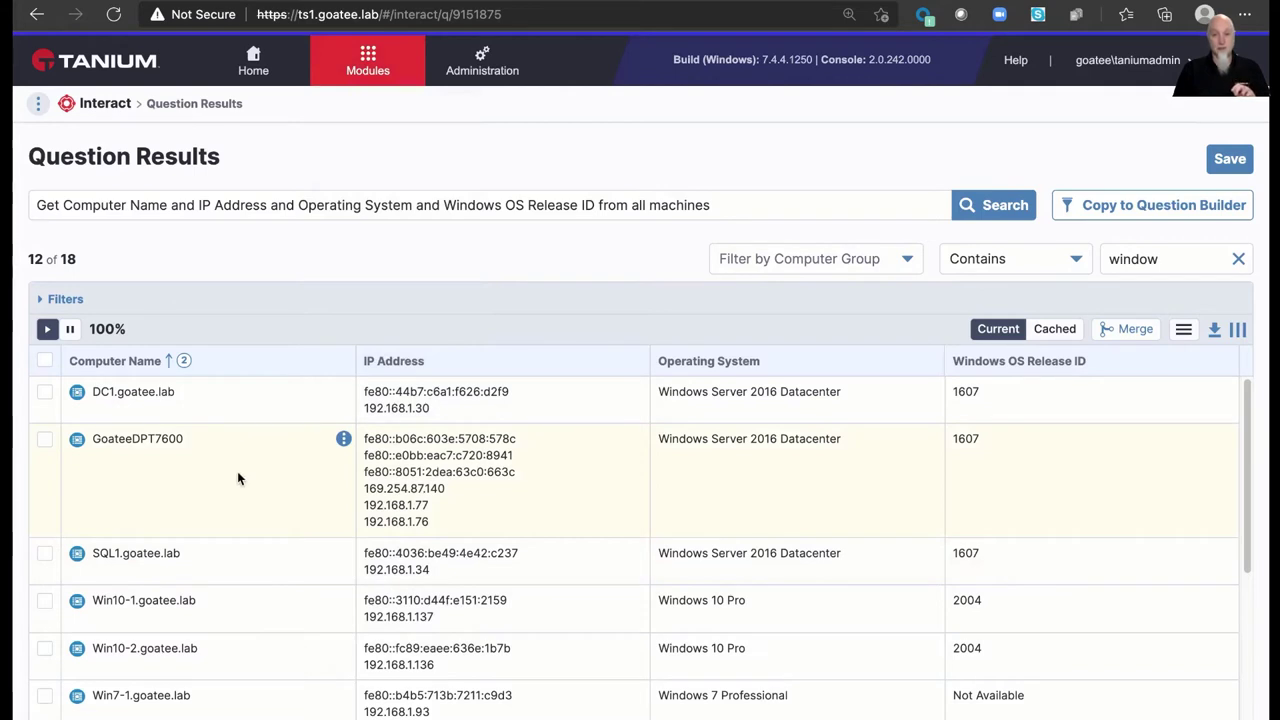
{"action": "left_click", "coordinate": [44, 441]}
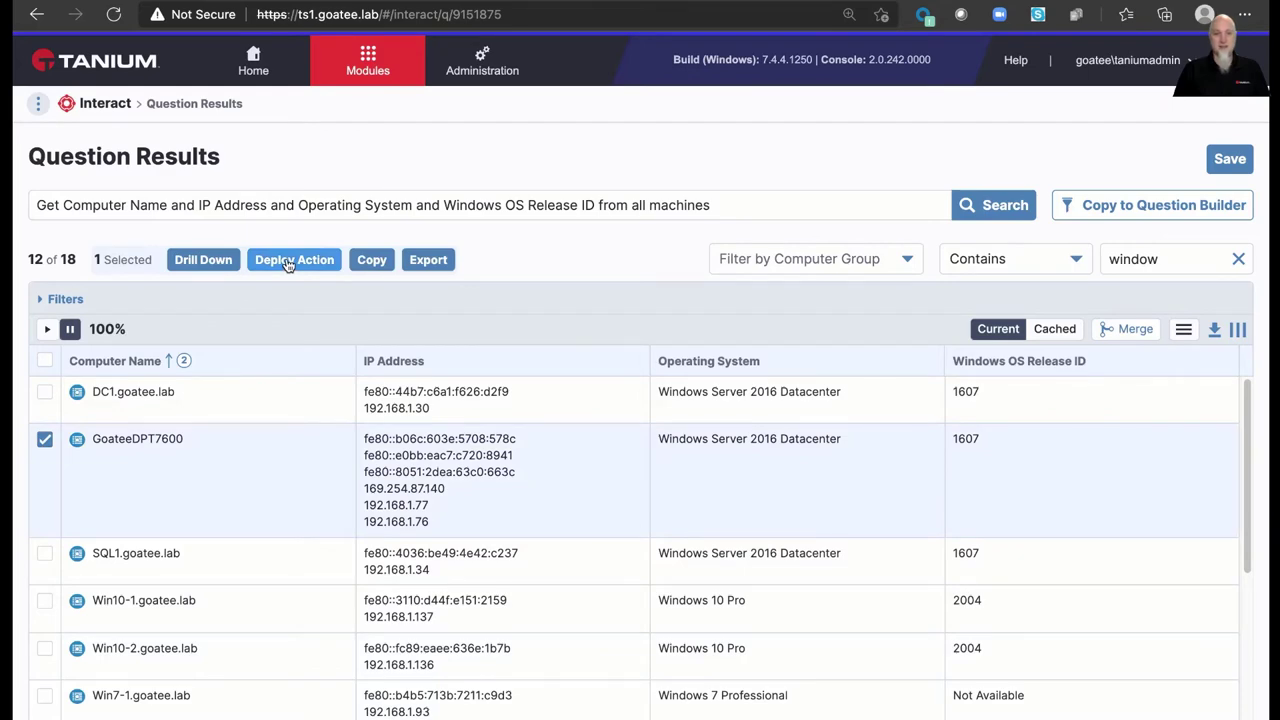
- Start a deployment using the Remove Windows IPsec Quarantine package, found by filtering 'quar'
{"action": "left_click", "coordinate": [288, 261]}
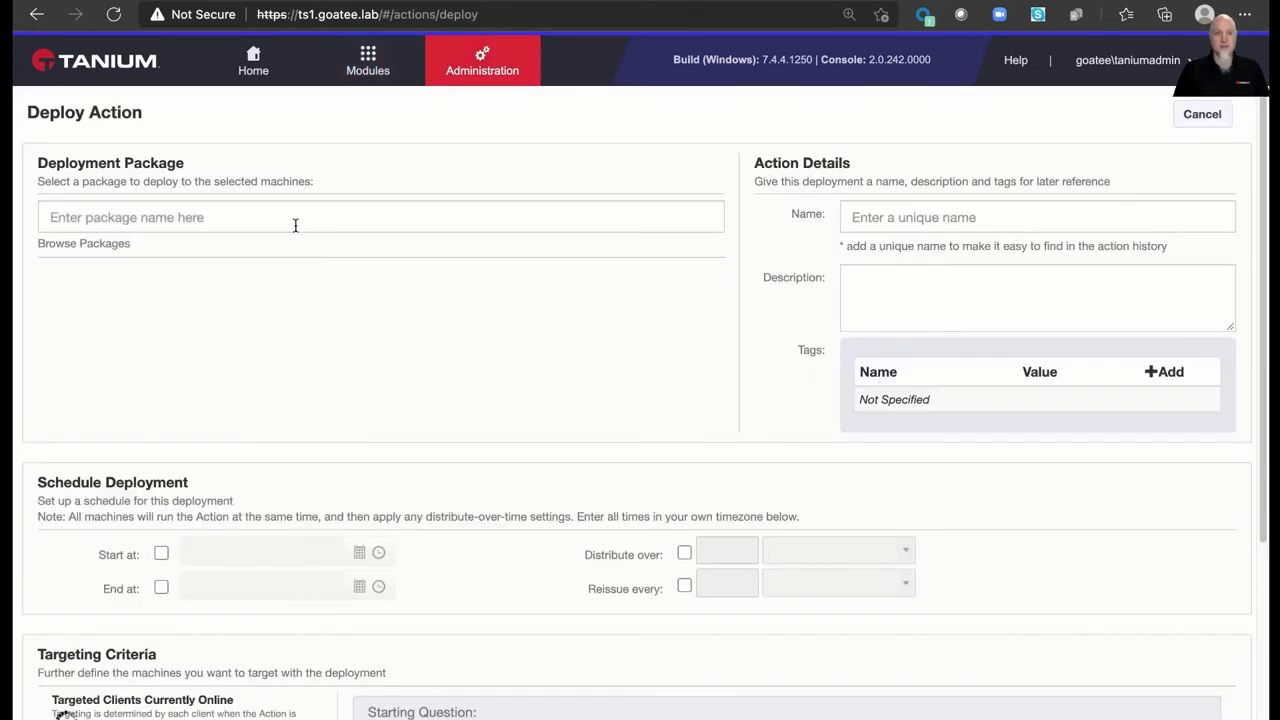
{"action": "left_click", "coordinate": [117, 250]}
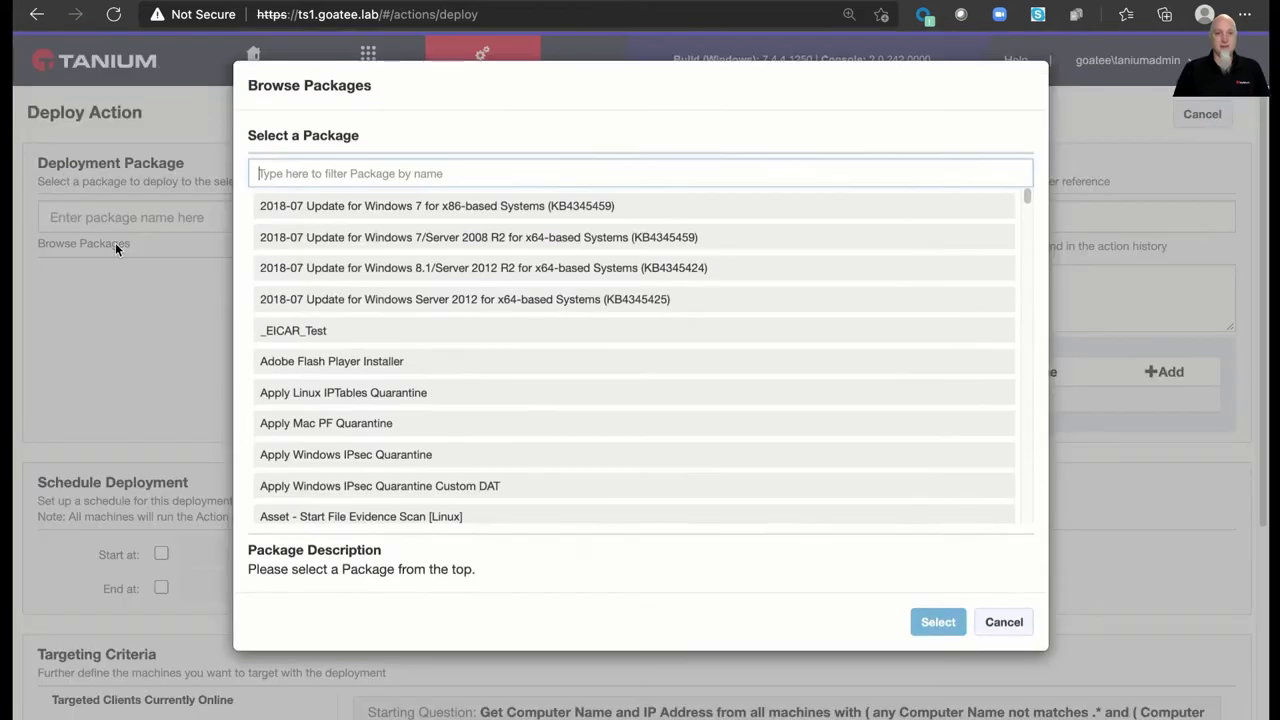
{"action": "type", "text": "qua"}
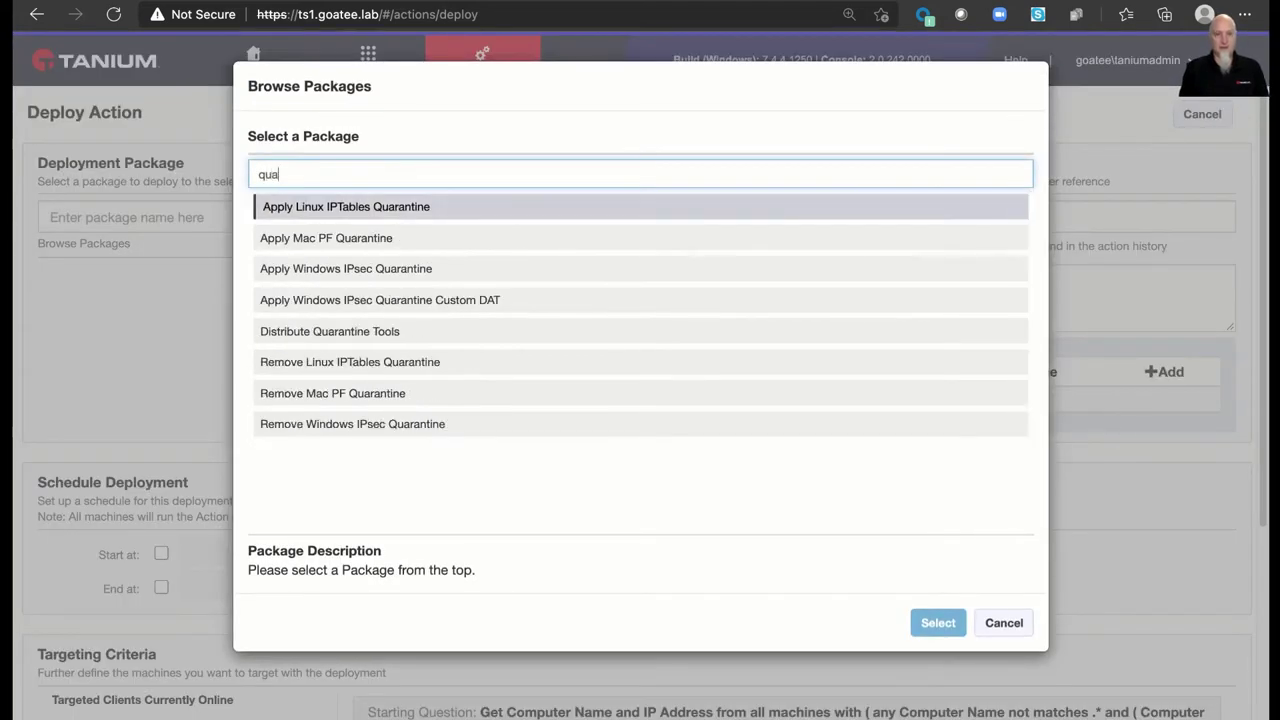
{"action": "type", "text": "rt"}
{"action": "key", "text": "BackSpace"}
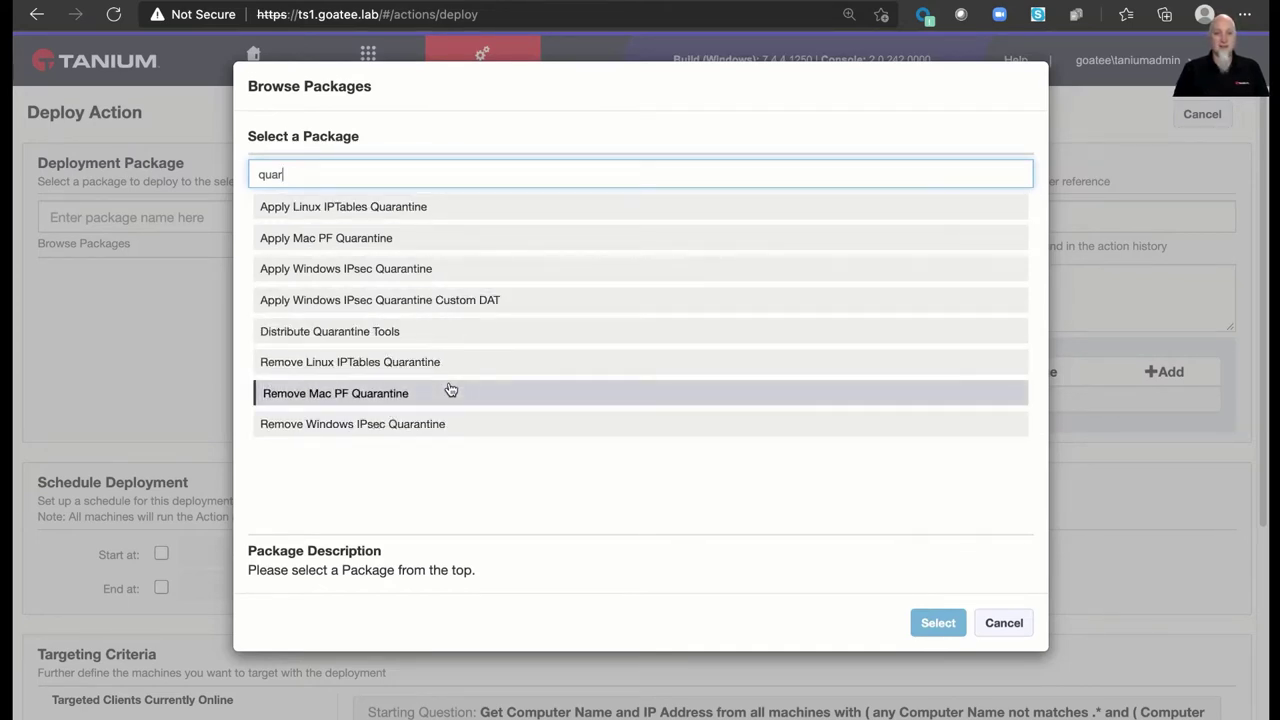
{"action": "left_click", "coordinate": [437, 425]}
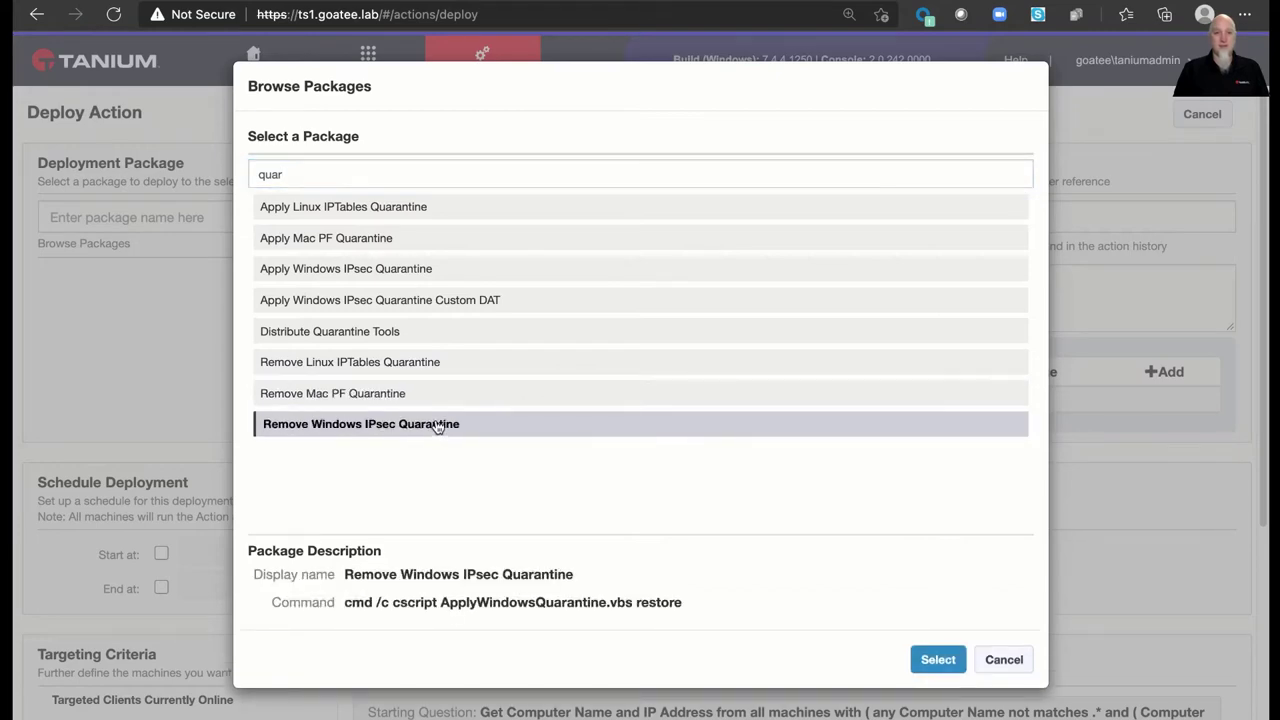
{"action": "left_click", "coordinate": [922, 660]}
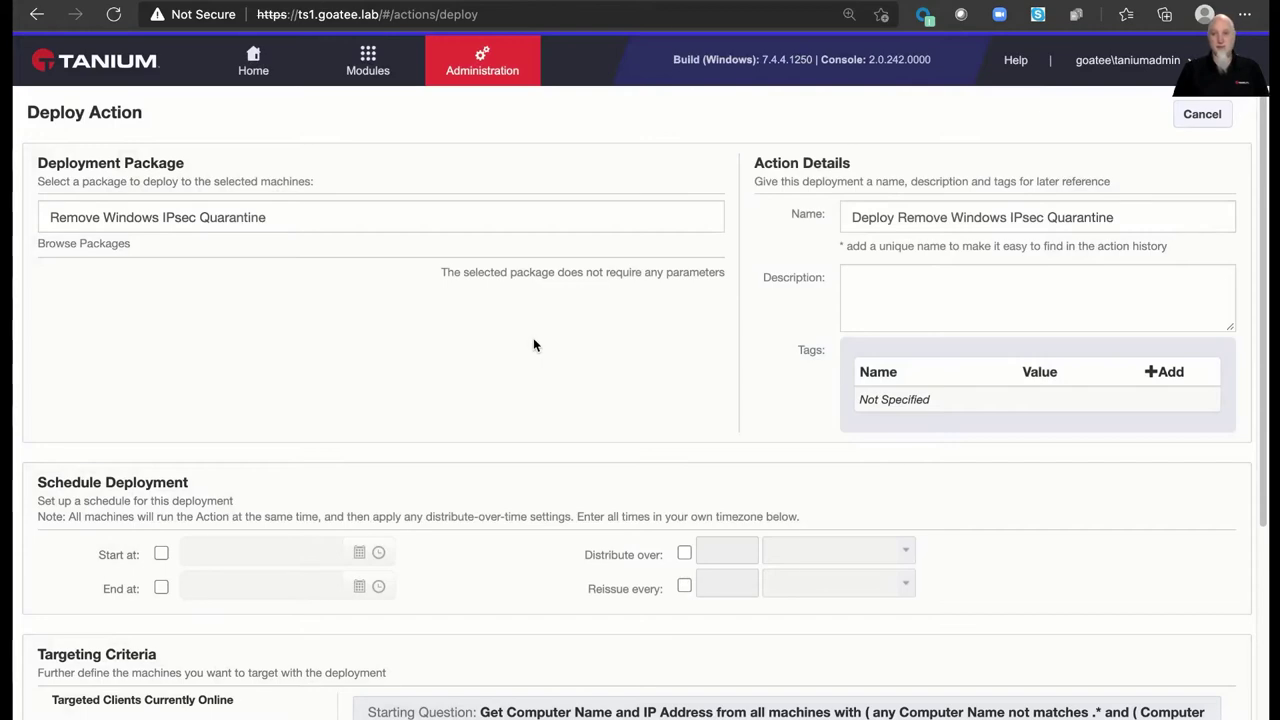
- Cancel the pending deployment and go back to the Tanium Home page
{"action": "left_click", "coordinate": [1203, 115]}
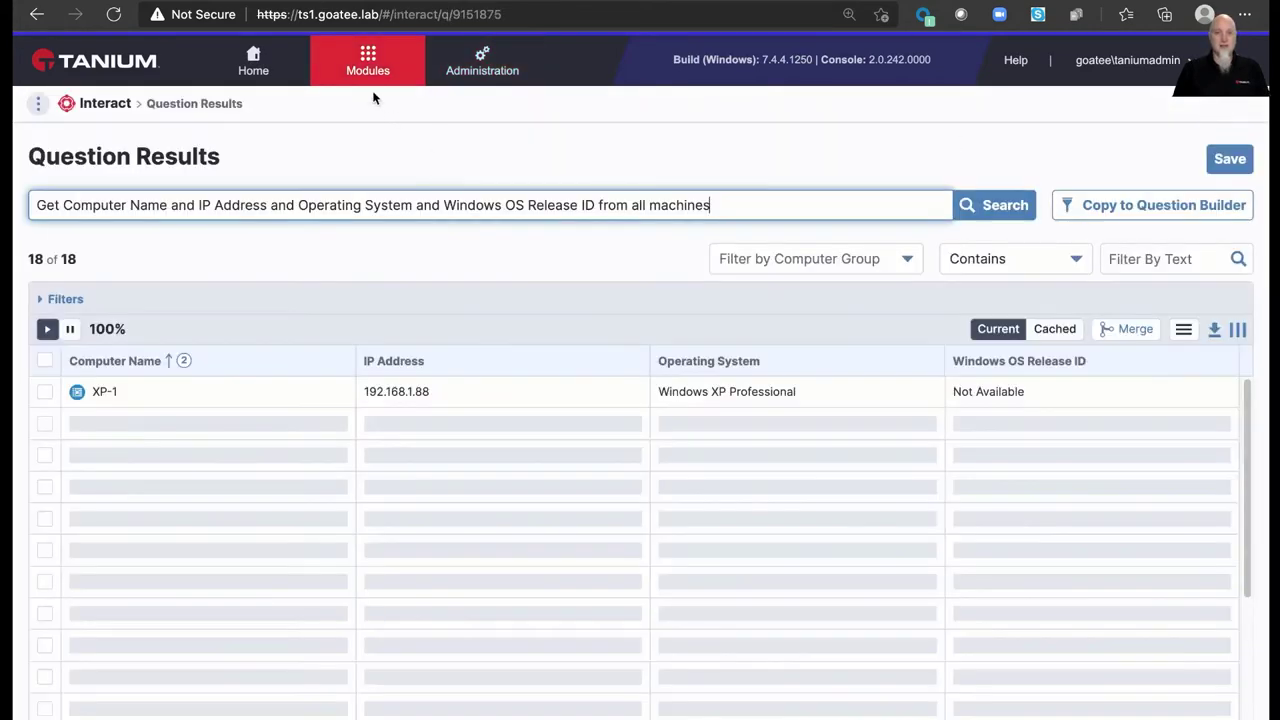
{"action": "left_click", "coordinate": [372, 68]}
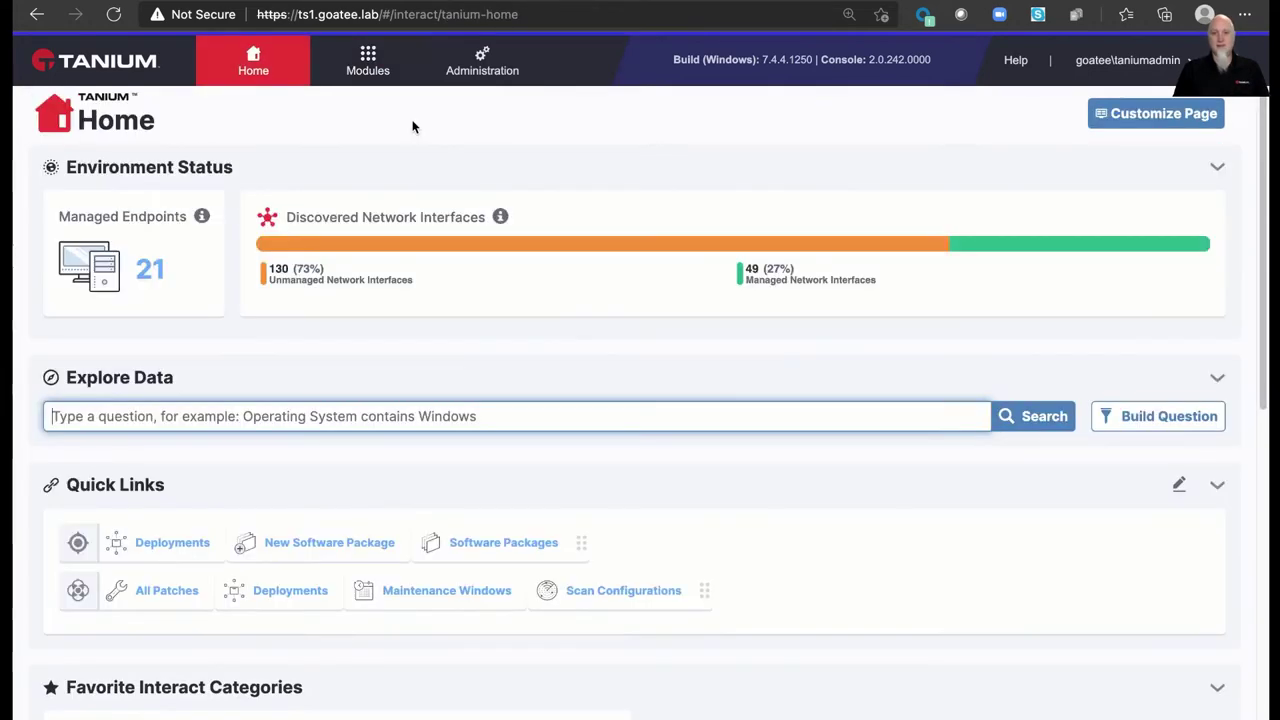
- Choose Deploy from the Modules menu to show its overview
{"action": "left_click", "coordinate": [370, 64]}
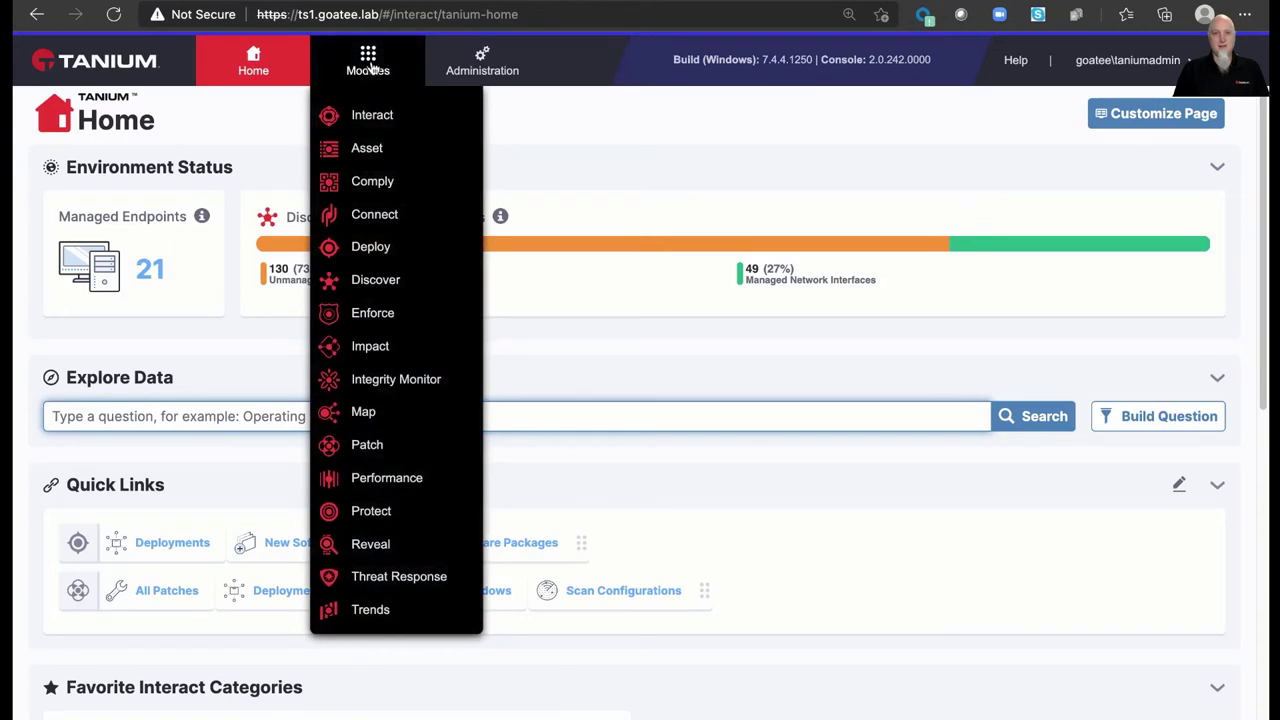
{"action": "left_click", "coordinate": [386, 250]}
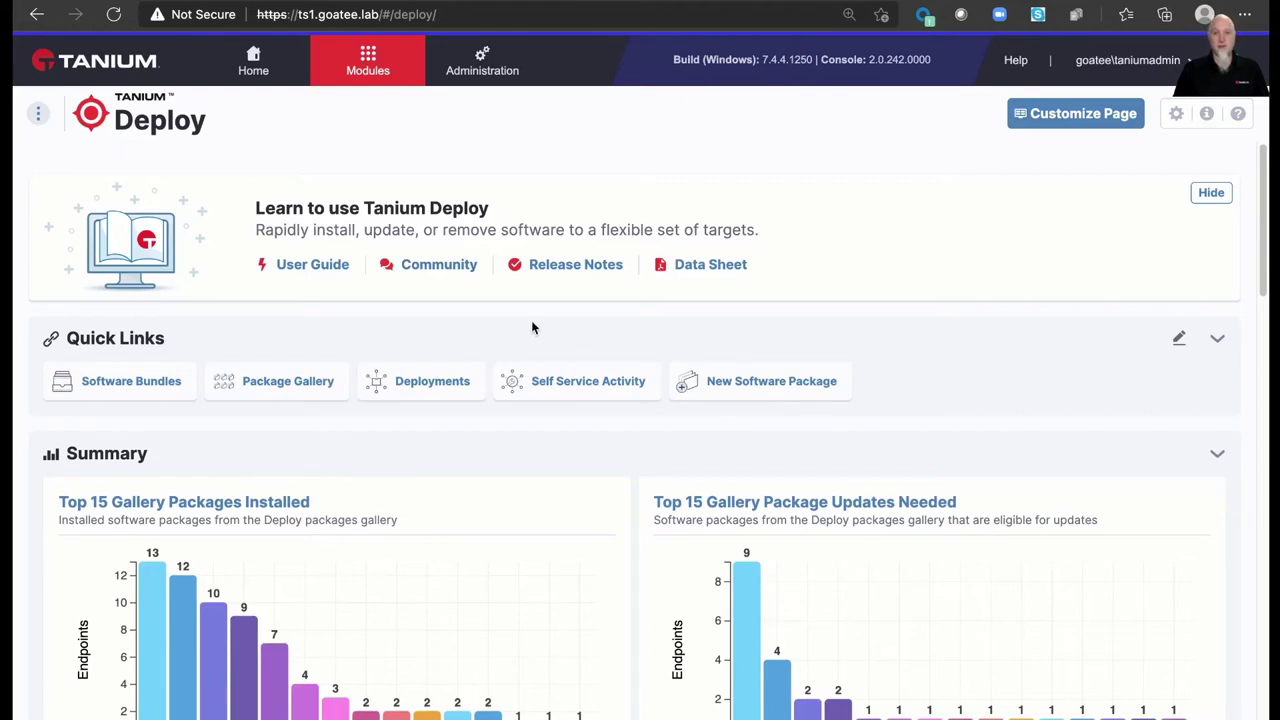
- Filter the Package Gallery to 'powershell' and expand the Powershell (x64) 7.1.3.0 details
{"action": "left_click", "coordinate": [290, 385]}
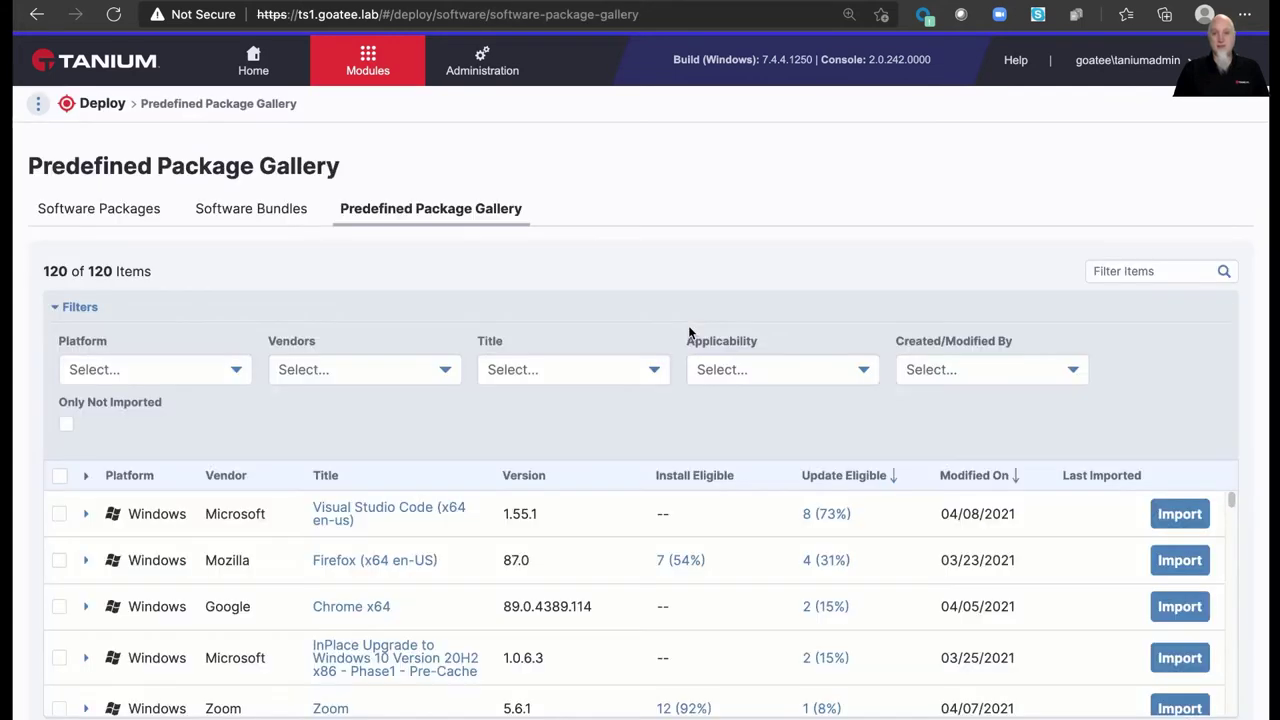
{"action": "left_click", "coordinate": [1136, 270]}
{"action": "type", "text": "powershell"}
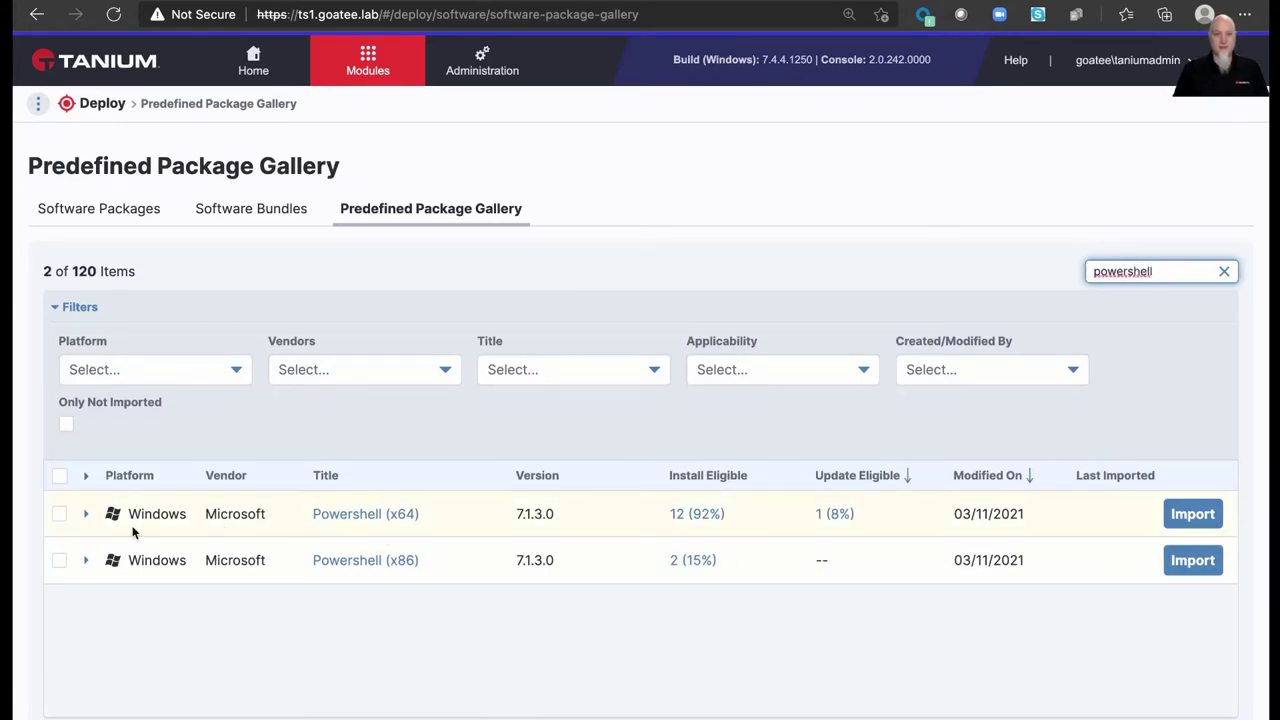
{"action": "left_click", "coordinate": [85, 514]}
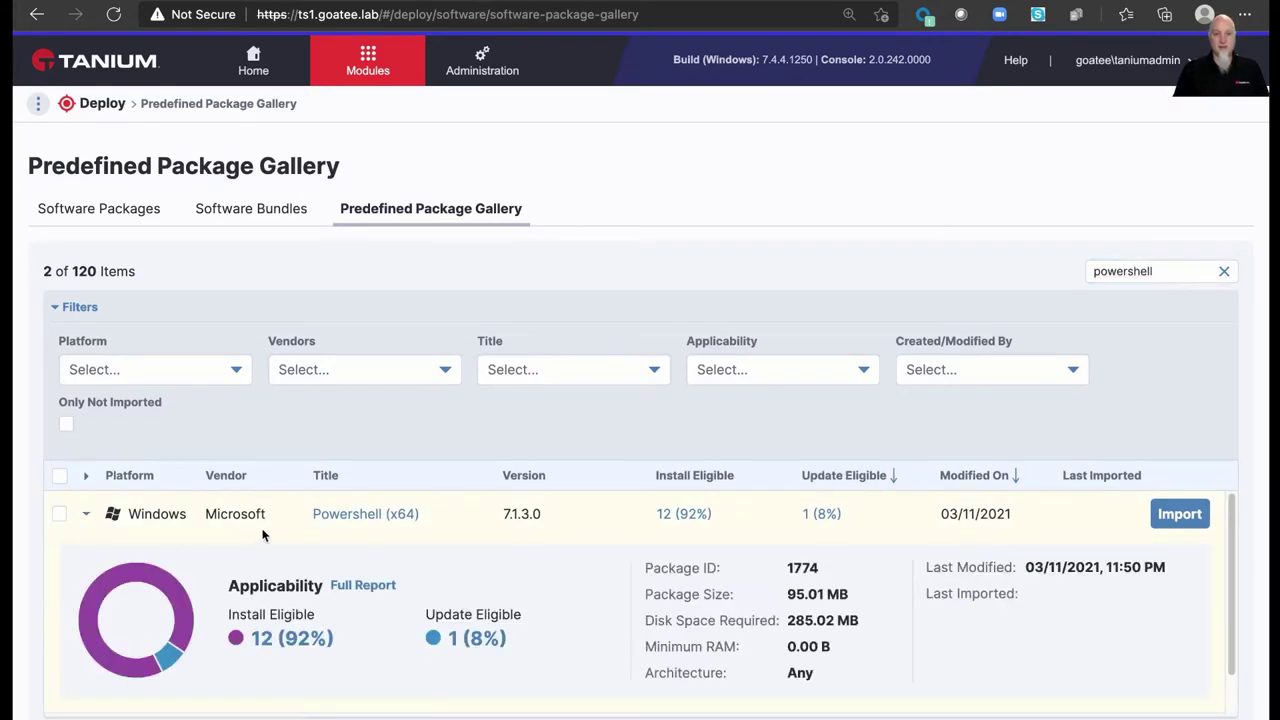
{"action": "scroll", "coordinate": [265, 535], "scroll_direction": "down", "scroll_amount": 1}
{"action": "scroll", "coordinate": [265, 535], "scroll_direction": "up", "scroll_amount": 1}
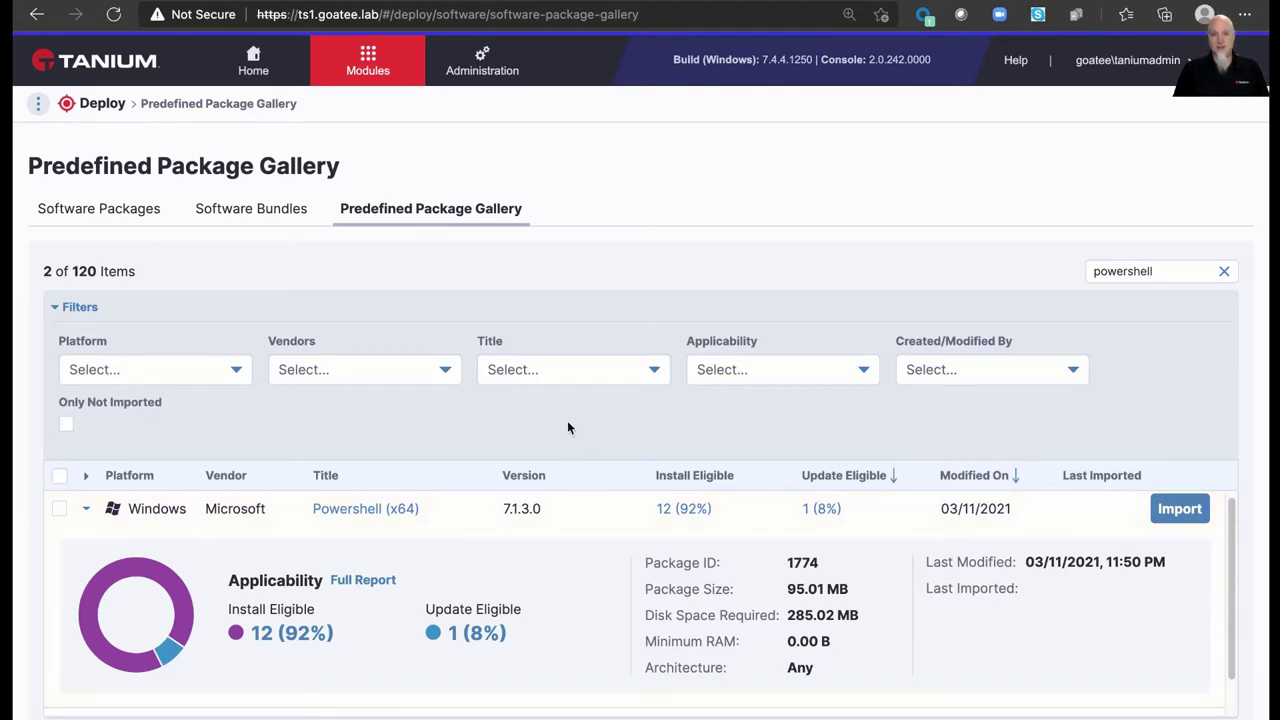
- Show the Modules menu from the top navigation bar
{"action": "left_click", "coordinate": [370, 66]}
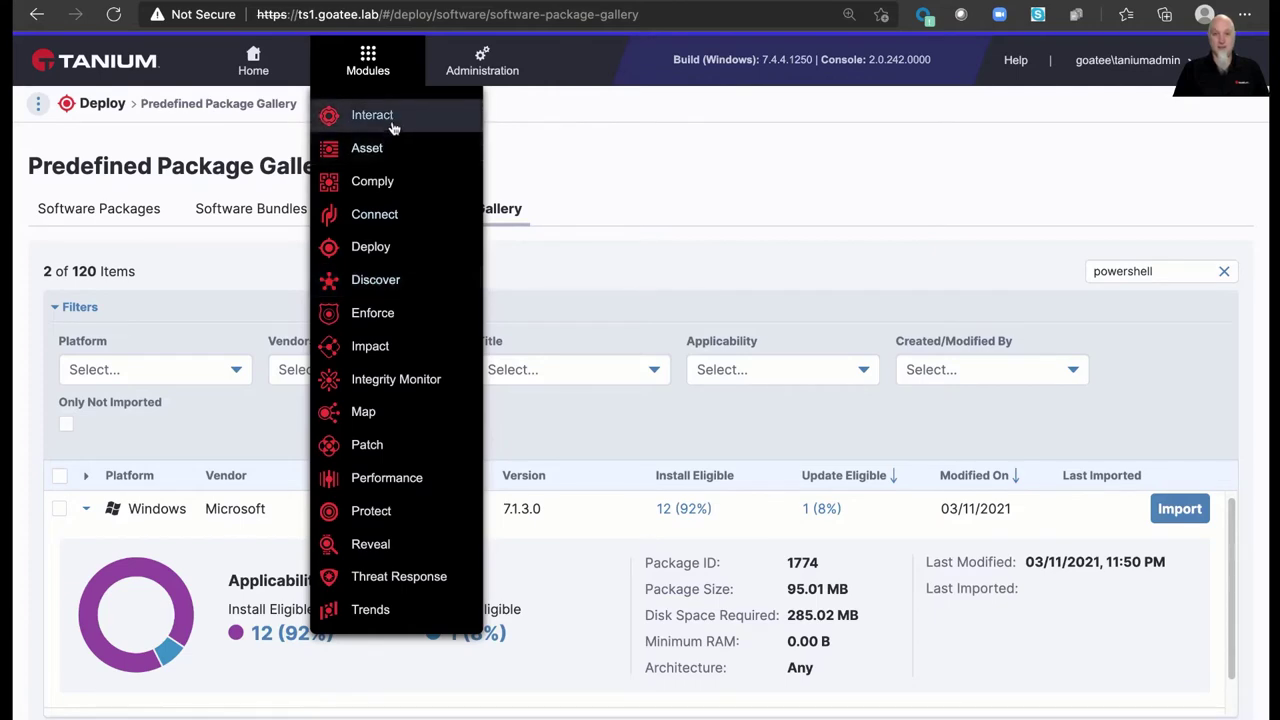
- Navigate to the Tanium Home page
{"action": "left_click", "coordinate": [254, 68]}
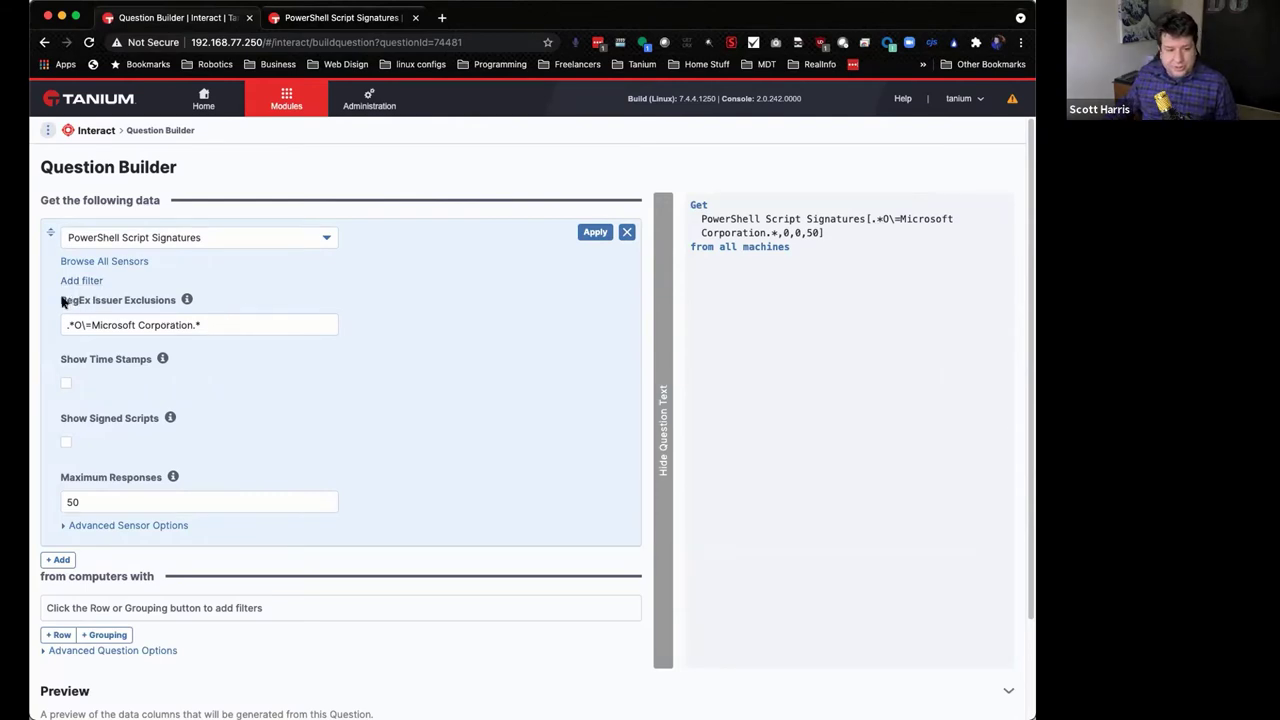
- Put the cursor at the end of the Microsoft Corporation pattern in RegEx Issuer Exclusions
{"action": "left_click_drag", "start_coordinate": [204, 325], "coordinate": [58, 330]}
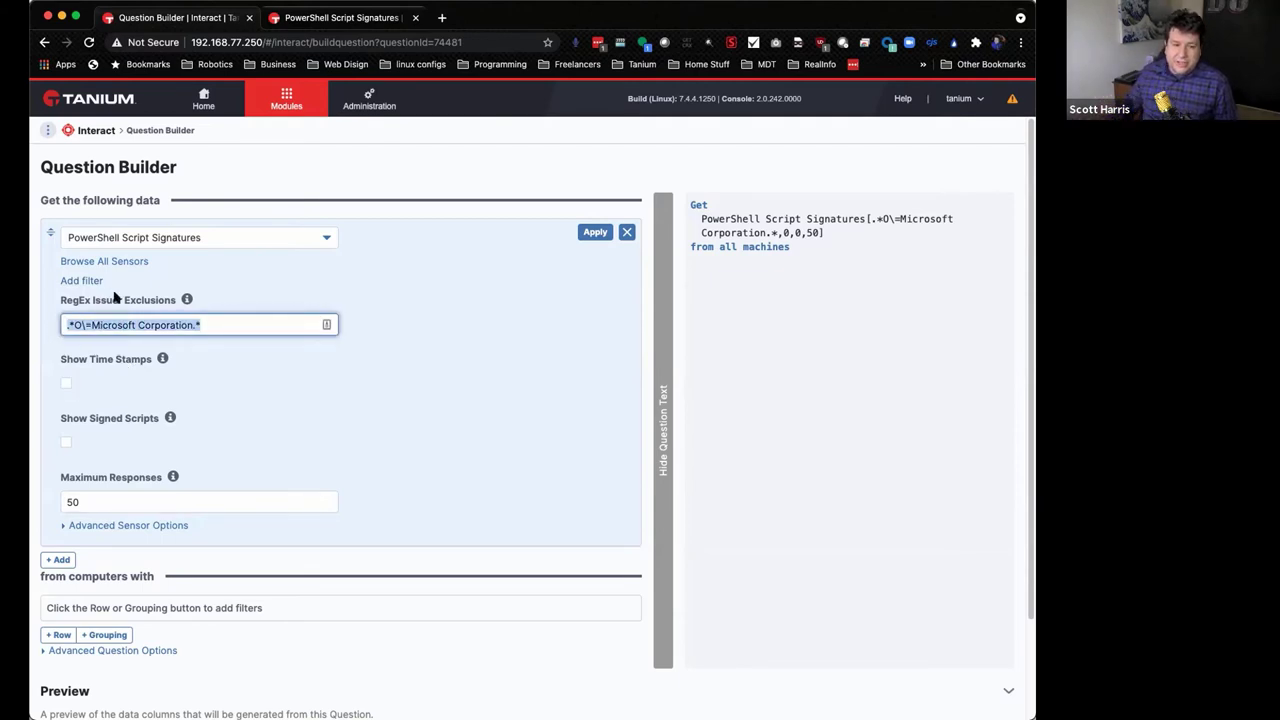
{"action": "left_click", "coordinate": [206, 323]}
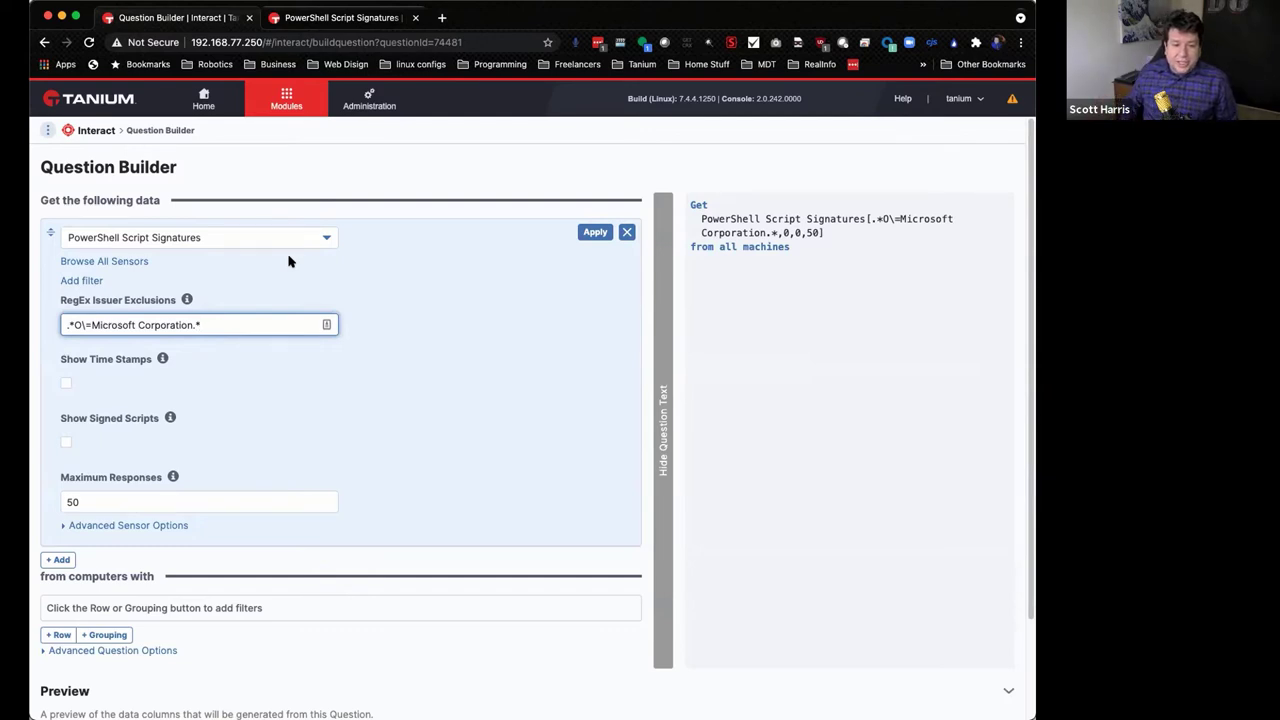
- Append ' .*Palo Alto.*' after the Microsoft Corporation pattern in RegEx Issuer Exclusions, then select it
{"action": "type", "text": "|"}
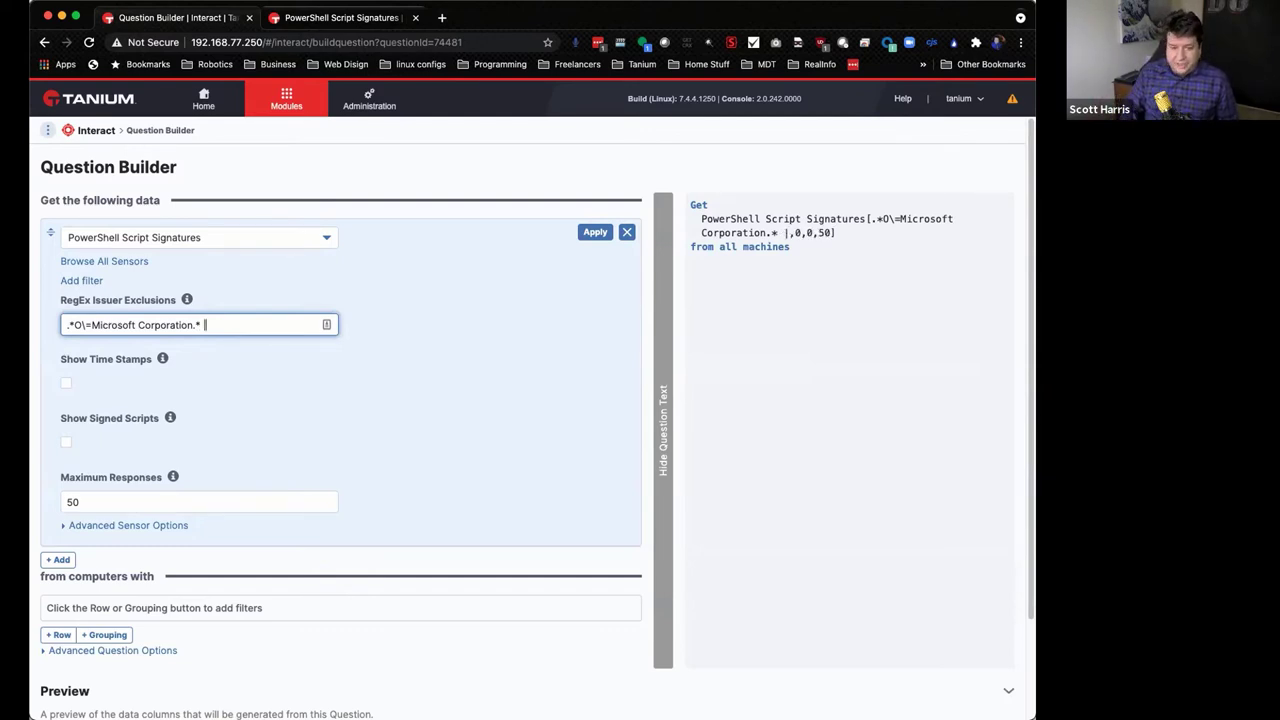
{"action": "type", "text": " .*Pal"}
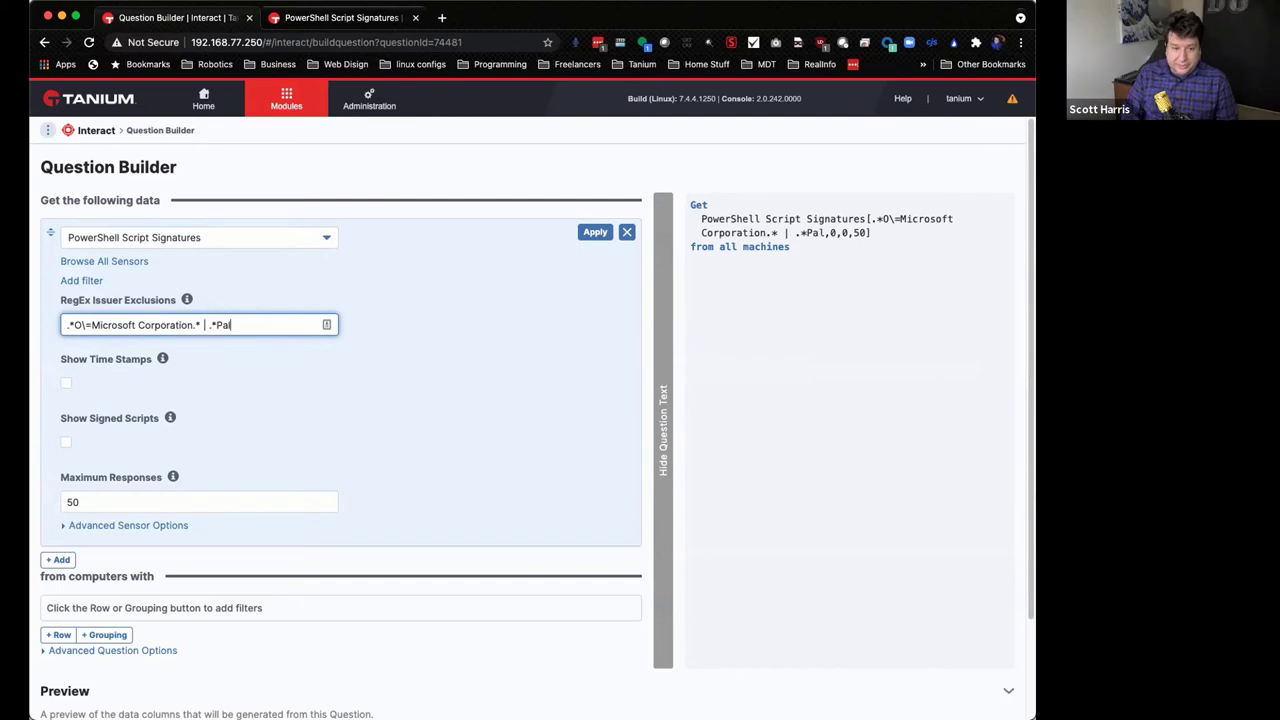
{"action": "type", "text": "o Alto"}
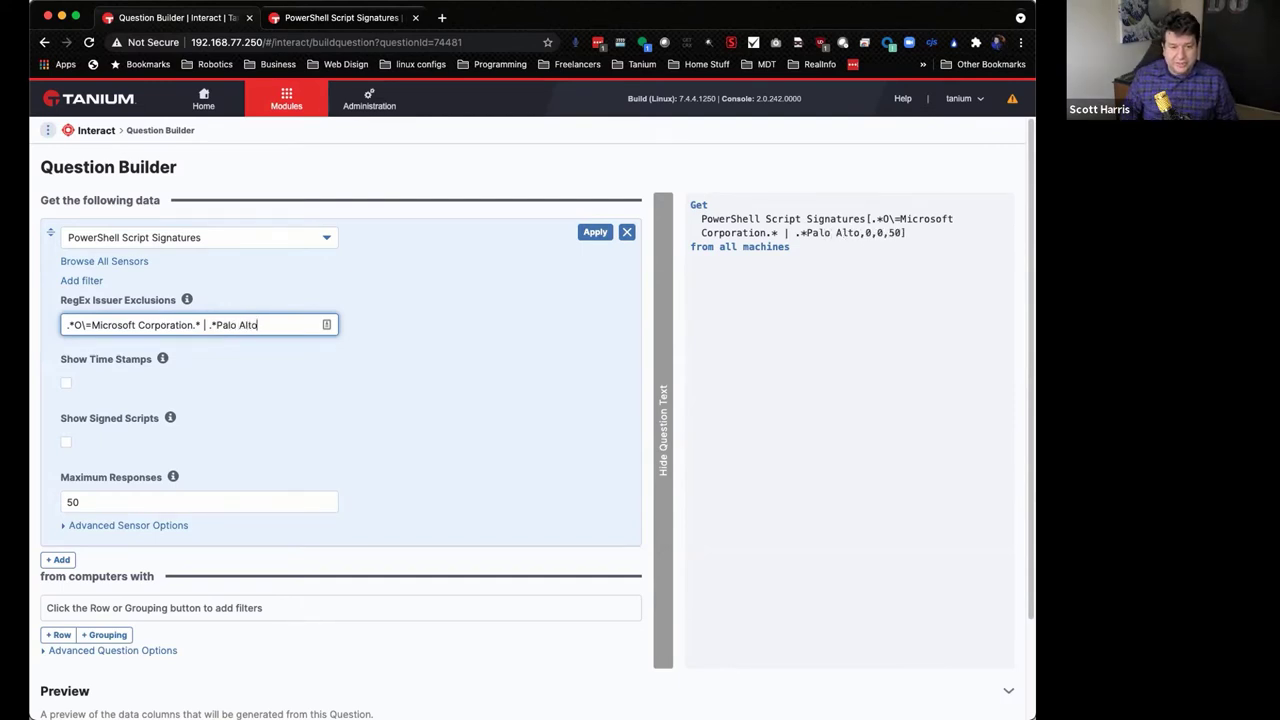
{"action": "type", "text": ".*"}
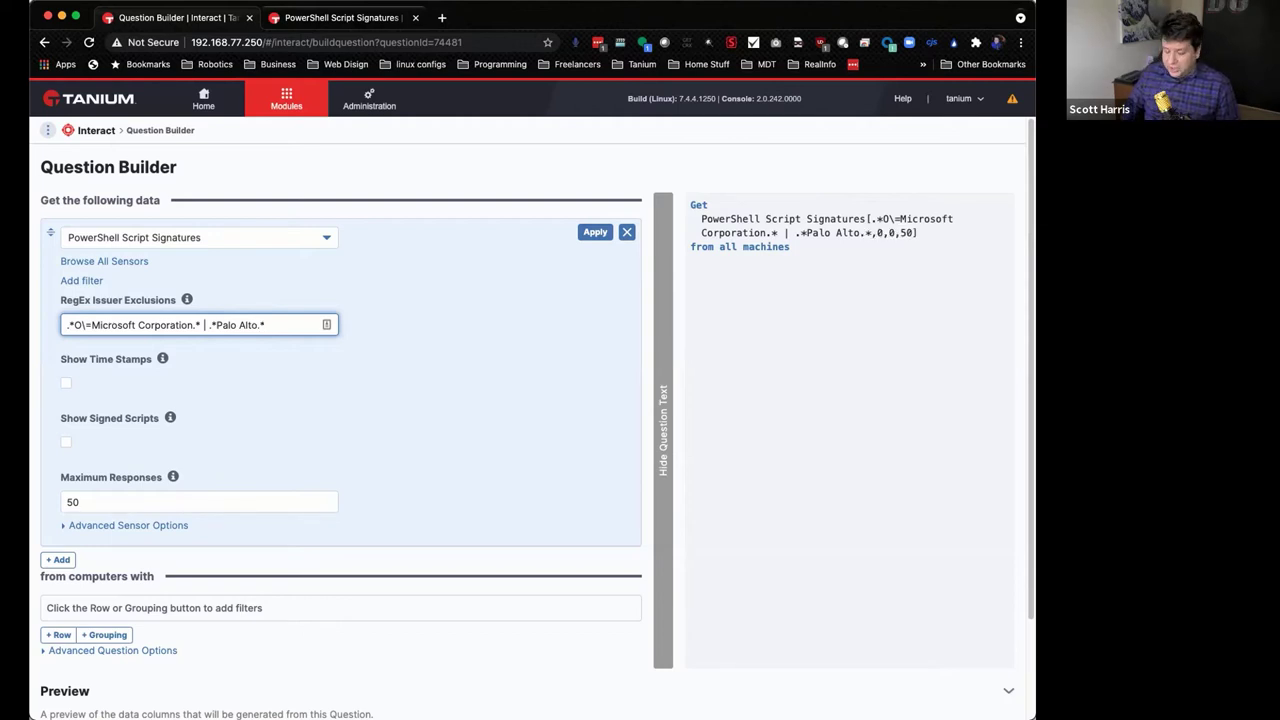
{"action": "left_click_drag", "start_coordinate": [275, 326], "coordinate": [198, 325]}
- Delete the Palo Alto and Microsoft Corporation patterns, leaving RegEx Issuer Exclusions empty
{"action": "key", "text": "BackSpace"}
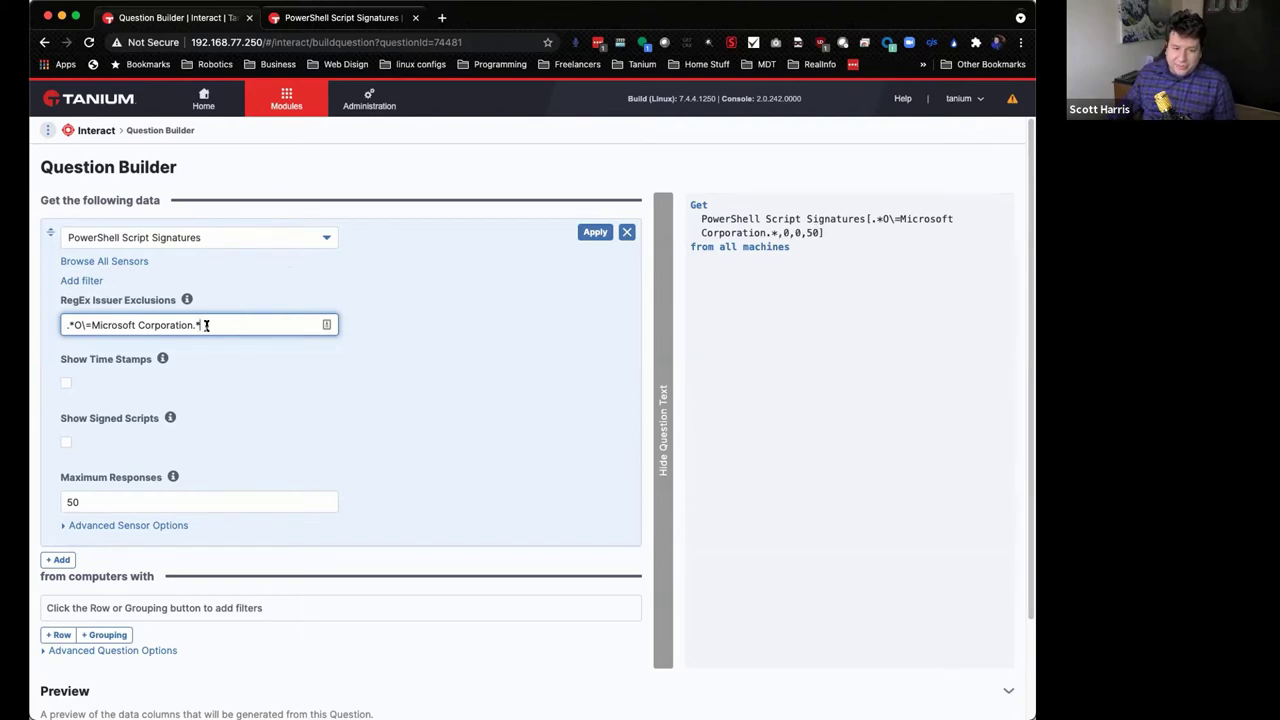
{"action": "left_click_drag", "start_coordinate": [210, 323], "coordinate": [74, 325]}
{"action": "left_click", "coordinate": [64, 325]}
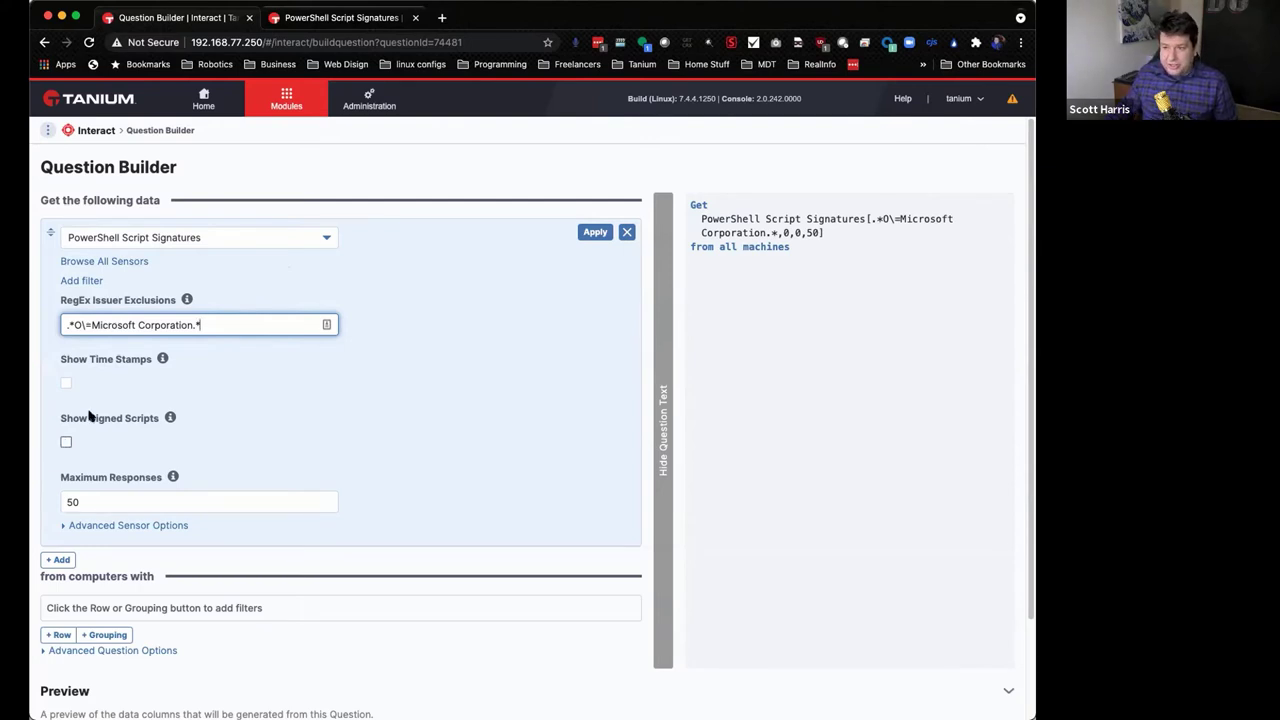
{"action": "triple_click", "coordinate": [214, 323]}
{"action": "key", "text": "BackSpace"}
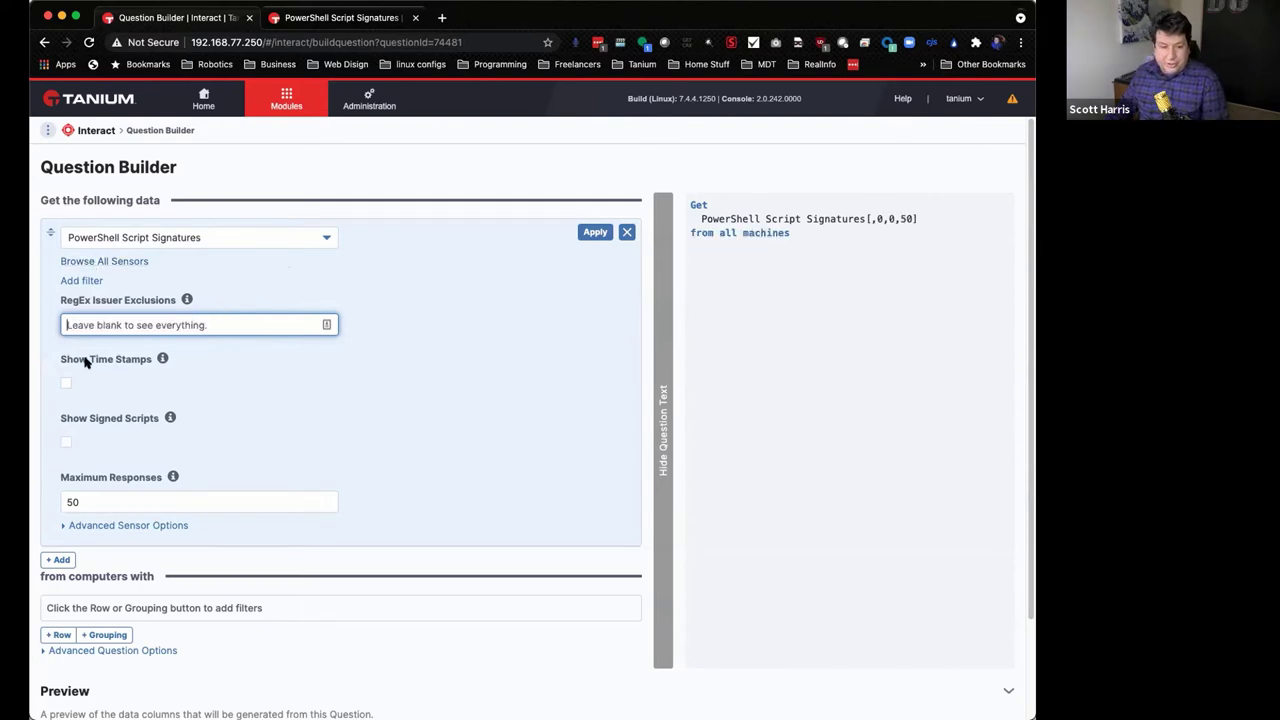
- Enable Show Time Stamps and Show Signed Scripts, then apply the sensor parameters
{"action": "left_click", "coordinate": [66, 383]}
{"action": "left_click", "coordinate": [66, 442]}
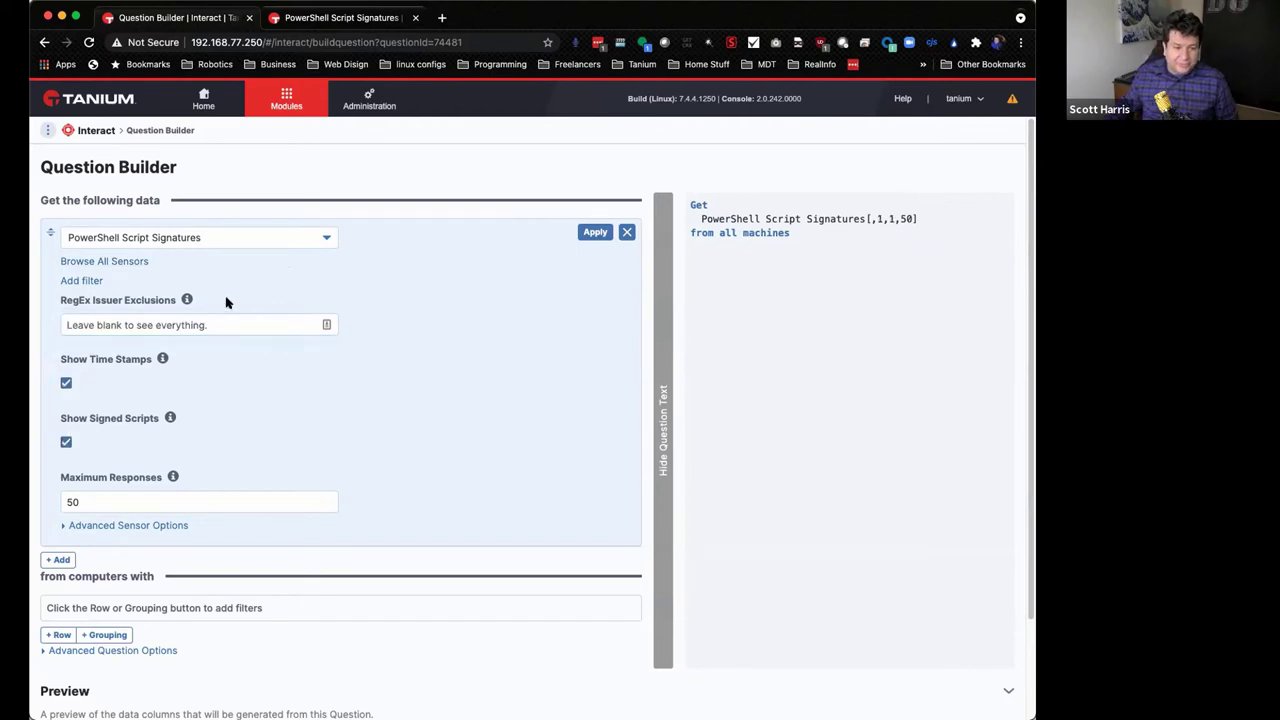
{"action": "left_click", "coordinate": [596, 232]}
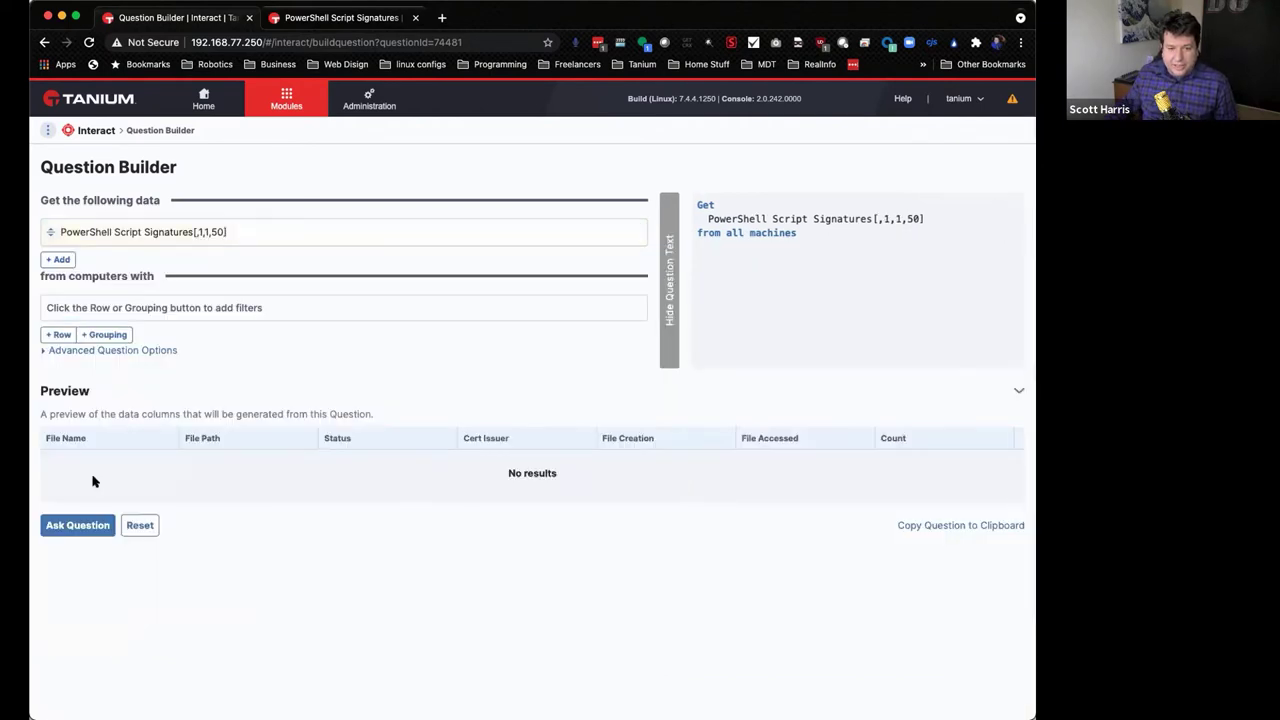
- Ask all machines the PowerShell Script Signatures question and scroll the 100 results
{"action": "left_click", "coordinate": [60, 528]}
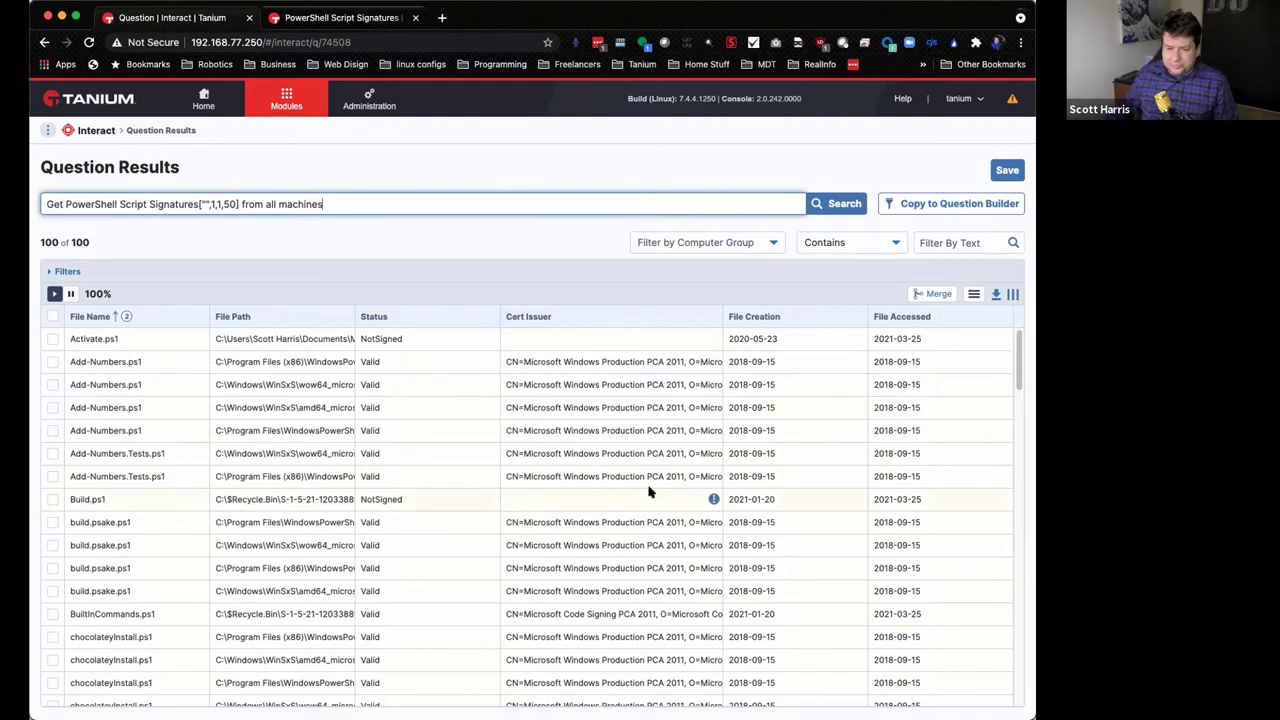
{"action": "left_click_drag", "start_coordinate": [1016, 360], "coordinate": [1014, 393]}
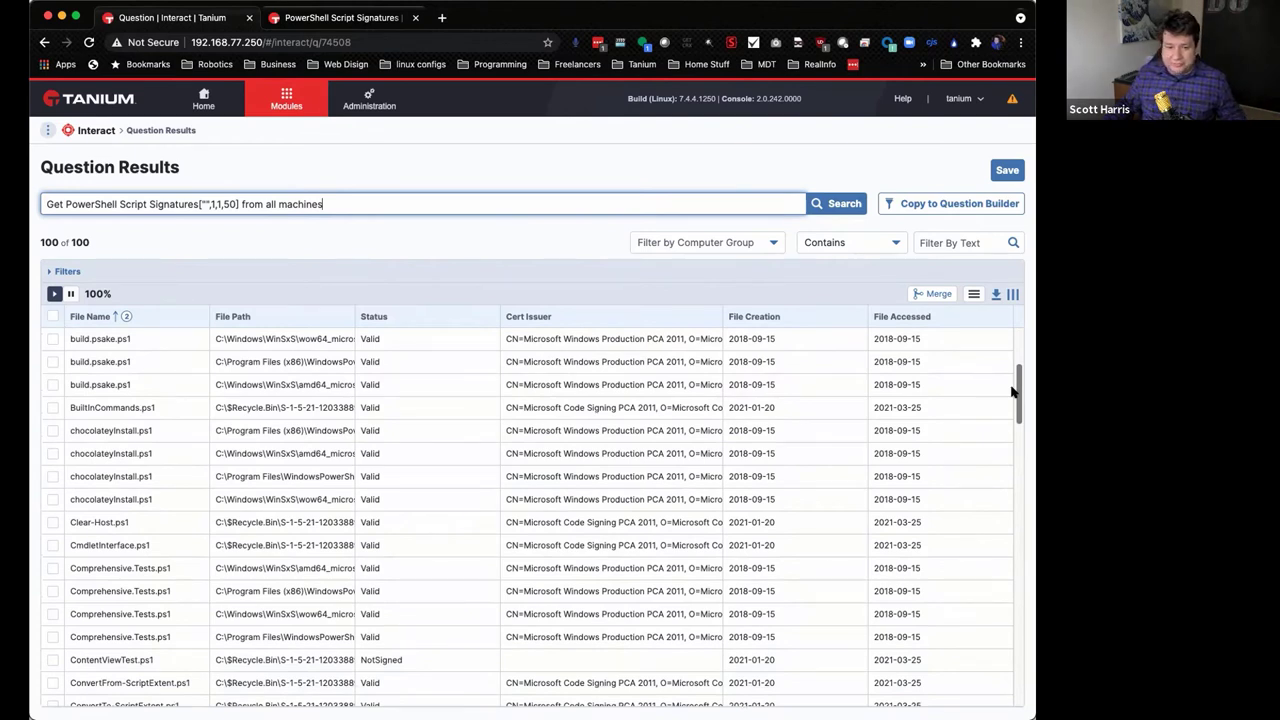
{"action": "left_click_drag", "start_coordinate": [1014, 392], "coordinate": [1014, 397]}
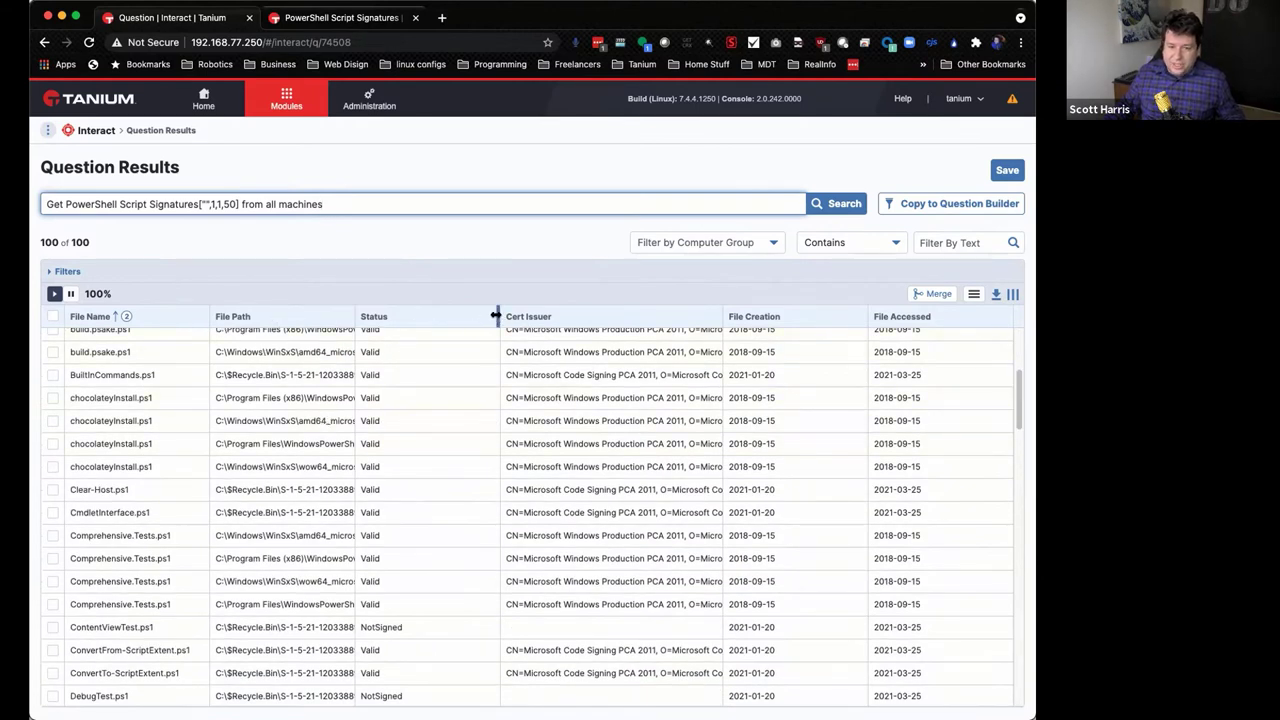
- Widen and restore the Status column, then widen the Cert Issuer column
{"action": "left_click_drag", "start_coordinate": [496, 316], "coordinate": [595, 316]}
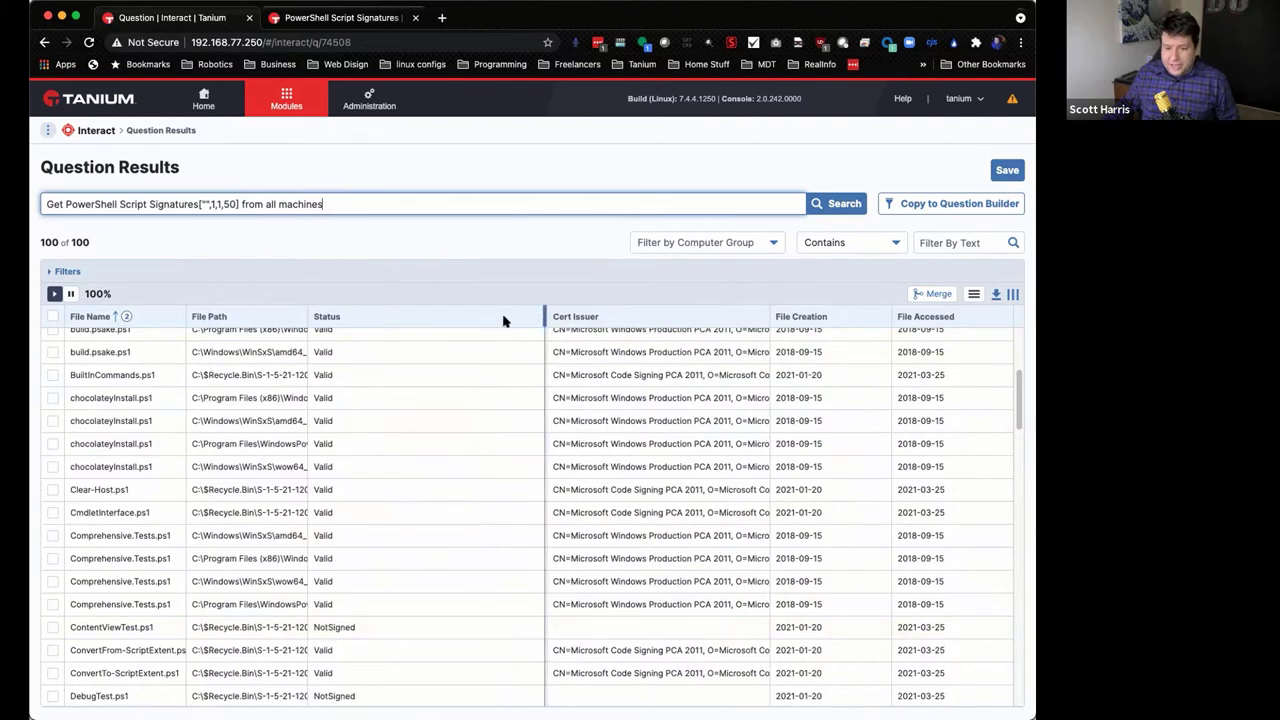
{"action": "left_click_drag", "start_coordinate": [504, 320], "coordinate": [402, 326]}
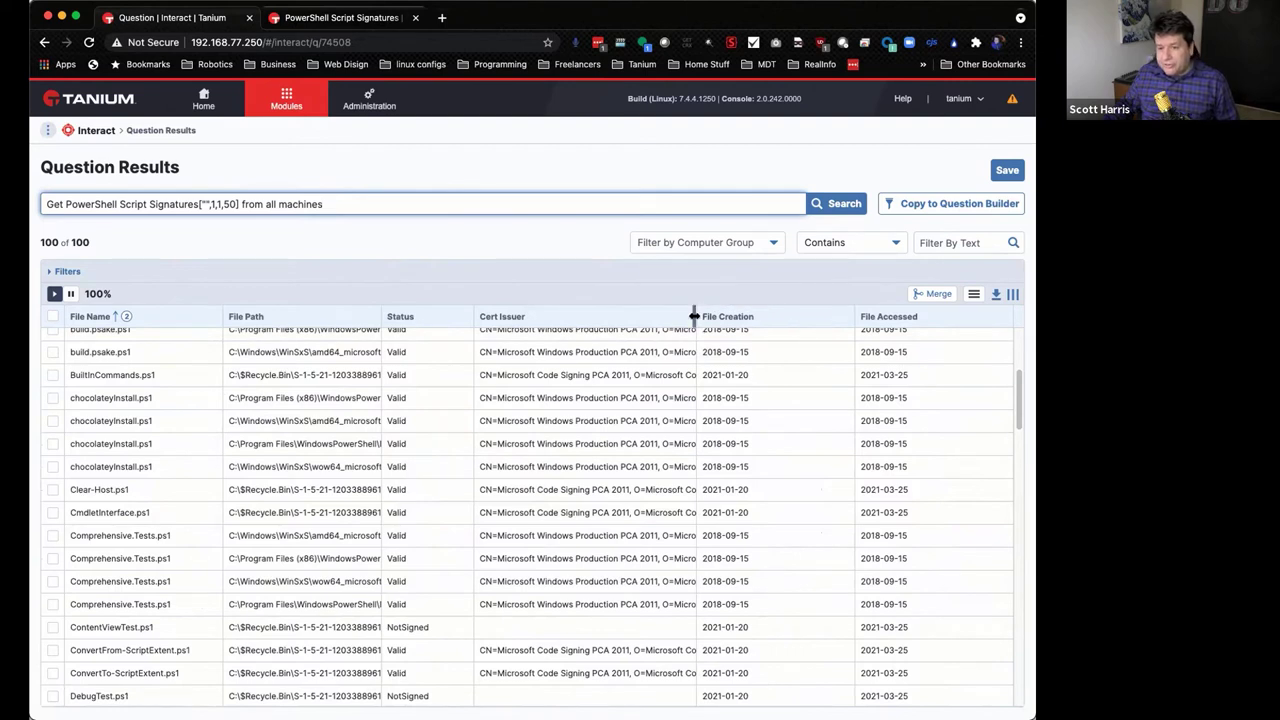
{"action": "left_click_drag", "start_coordinate": [694, 316], "coordinate": [714, 318]}
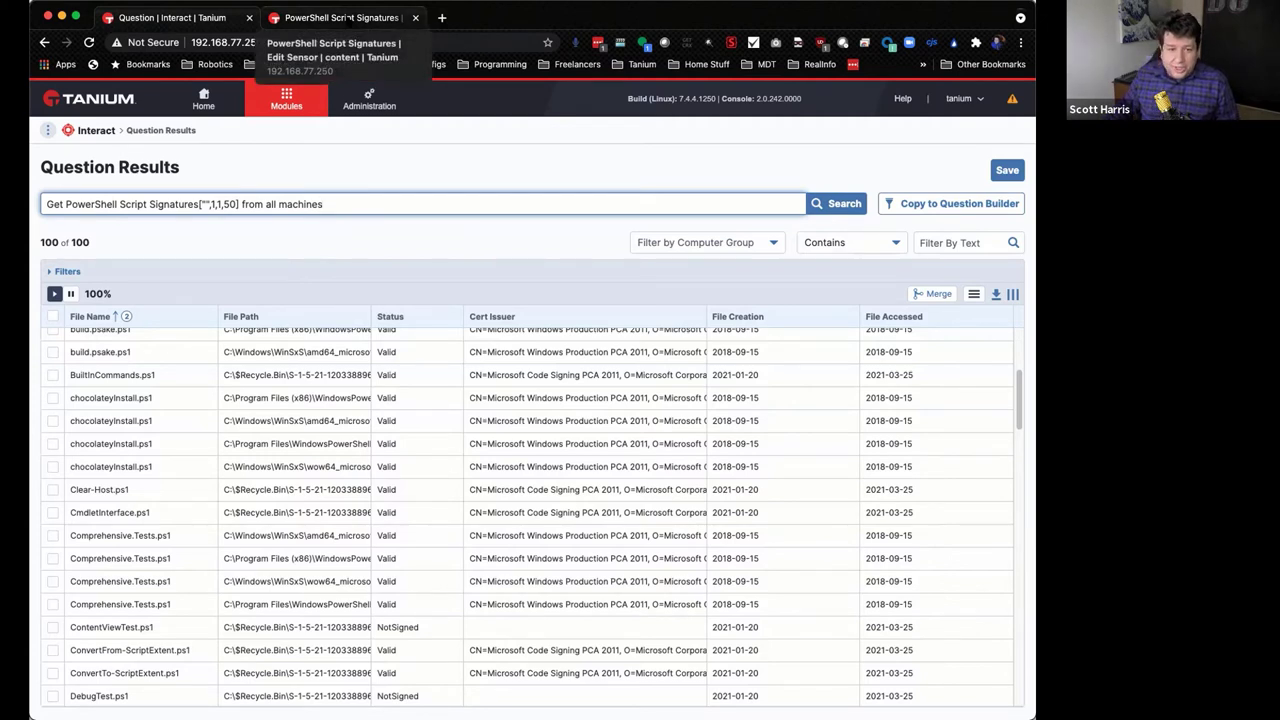
- Switch to the PowerShell Script Signatures sensor and scroll through its script
{"action": "left_click", "coordinate": [341, 22]}
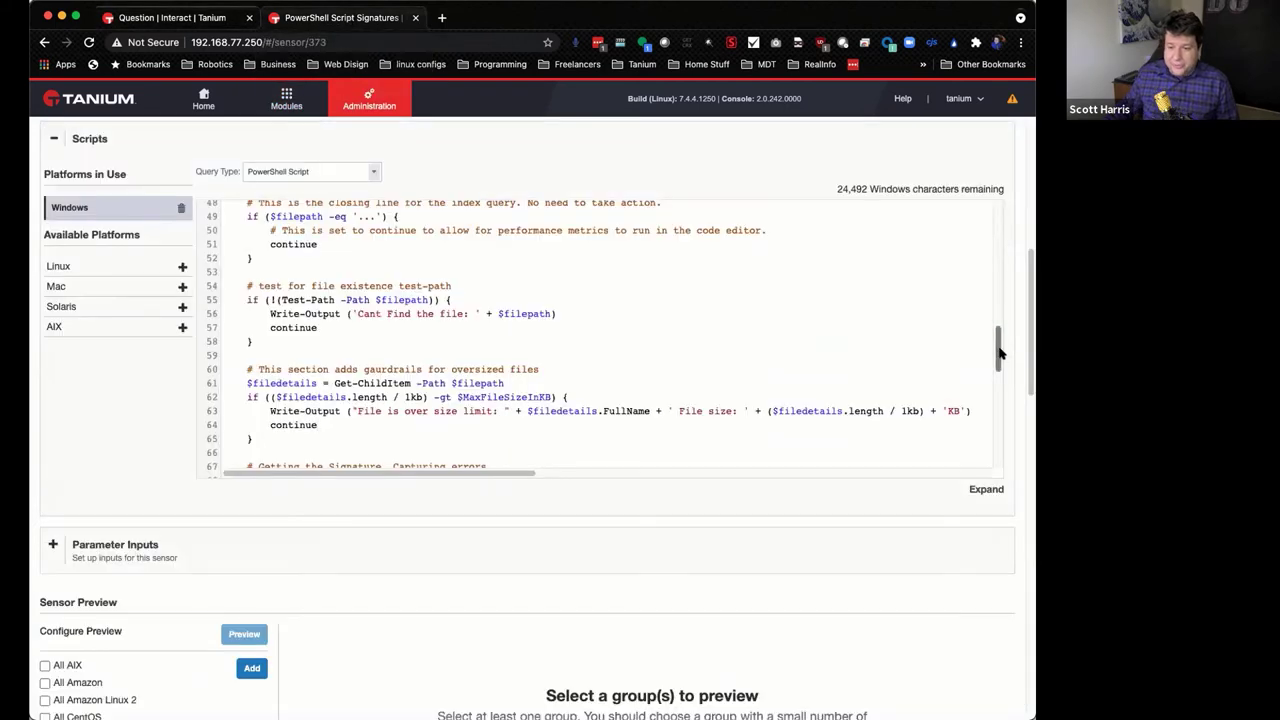
{"action": "left_click_drag", "start_coordinate": [1000, 352], "coordinate": [1000, 252]}
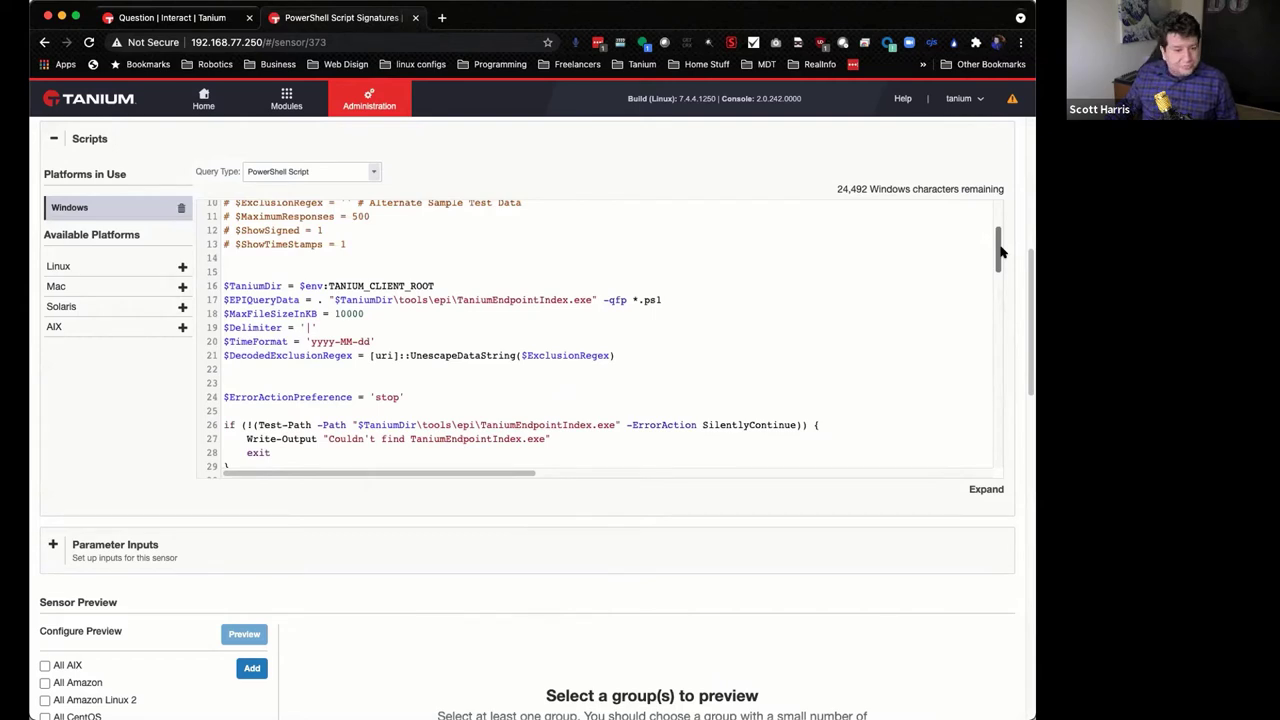
{"action": "left_click_drag", "start_coordinate": [1000, 252], "coordinate": [983, 355]}
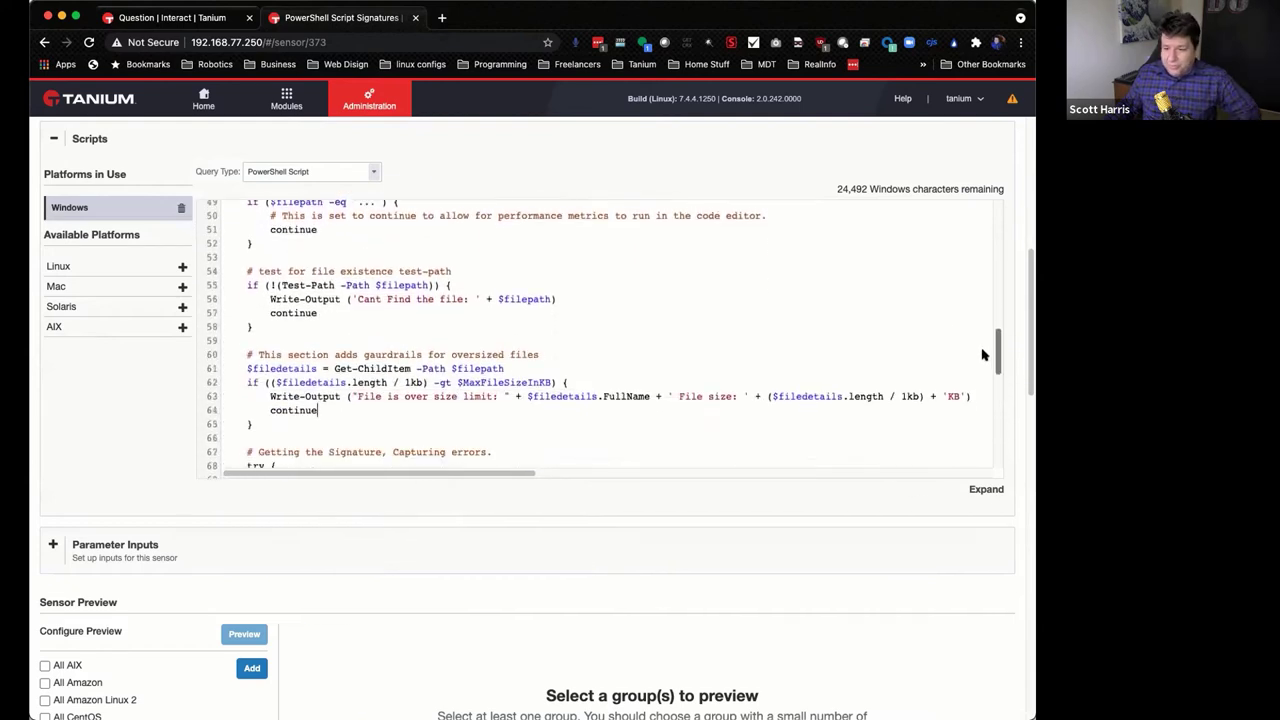
- Highlight the -qfp argument and *.ps1 pattern on line 17, then review the file-path loop
{"action": "key", "text": "shift+Up"}
{"action": "key", "text": "shift+Up"}
{"action": "key", "text": "shift+Up"}
{"action": "key", "text": "shift+Up"}
{"action": "key", "text": "shift+Up"}
{"action": "key", "text": "shift+Up"}
{"action": "key", "text": "shift+Up"}
{"action": "key", "text": "shift+Up"}
{"action": "key", "text": "shift+Up"}
{"action": "key", "text": "shift+Up"}
{"action": "key", "text": "shift+Up"}
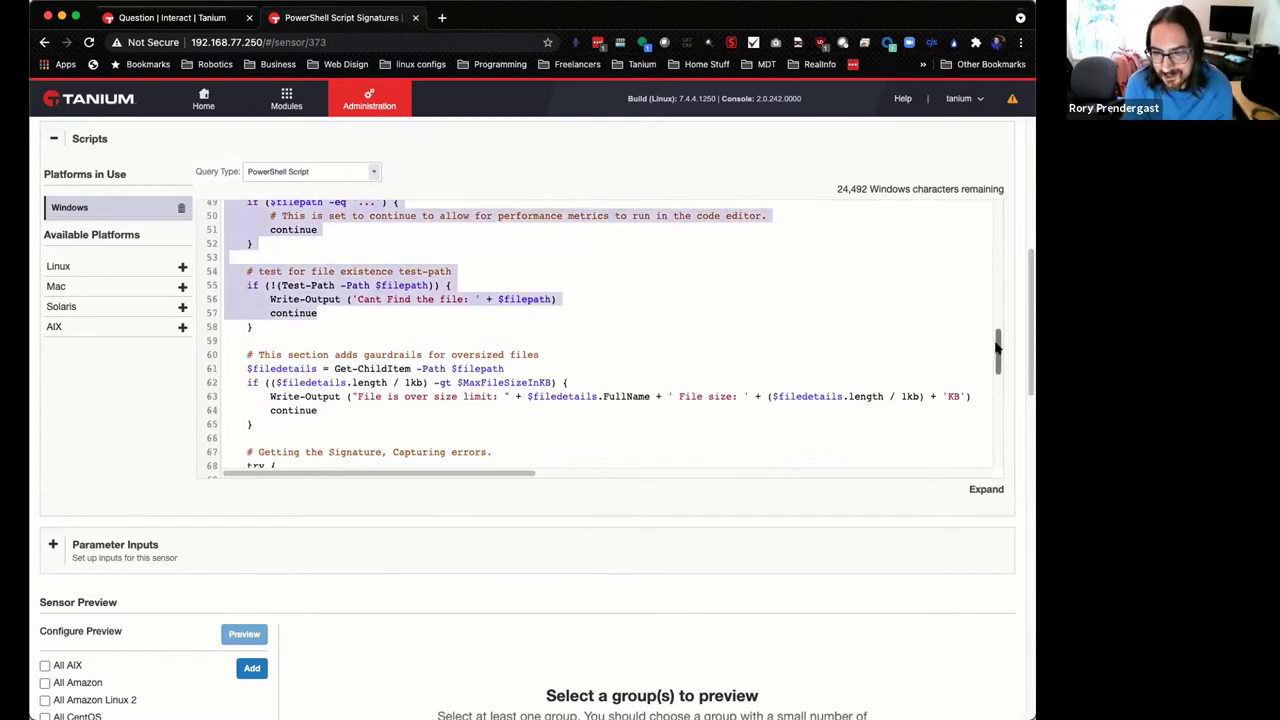
{"action": "key", "text": "shift+Up"}
{"action": "key", "text": "shift+Up"}
{"action": "key", "text": "shift+Up"}
{"action": "key", "text": "shift+Up"}
{"action": "key", "text": "shift+Up"}
{"action": "key", "text": "shift+Up"}
{"action": "key", "text": "shift+Up"}
{"action": "key", "text": "shift+Up"}
{"action": "key", "text": "shift+Up"}
{"action": "key", "text": "shift+Up"}
{"action": "key", "text": "shift+Up"}
{"action": "key", "text": "shift+Up"}
{"action": "key", "text": "shift+Up"}
{"action": "key", "text": "shift+Up"}
{"action": "key", "text": "shift+Up"}
{"action": "key", "text": "shift+Up"}
{"action": "key", "text": "shift+Up"}
{"action": "key", "text": "shift+Up"}
{"action": "key", "text": "shift+Up"}
{"action": "key", "text": "shift+Up"}
{"action": "key", "text": "shift+Up"}
{"action": "key", "text": "shift+Up"}
{"action": "key", "text": "shift+Up"}
{"action": "key", "text": "shift+Up"}
{"action": "key", "text": "shift+Up"}
{"action": "key", "text": "shift+Up"}
{"action": "key", "text": "shift+Up"}
{"action": "key", "text": "shift+Up"}
{"action": "key", "text": "shift+Up"}
{"action": "key", "text": "shift+Up"}
{"action": "key", "text": "shift+Up"}
{"action": "key", "text": "shift+Up"}
{"action": "key", "text": "shift+Up"}
{"action": "key", "text": "shift+Up"}
{"action": "key", "text": "shift+Up"}
{"action": "key", "text": "shift+Up"}
{"action": "key", "text": "shift+Up"}
{"action": "key", "text": "shift+Up"}
{"action": "key", "text": "shift+Up"}
{"action": "key", "text": "shift+Up"}
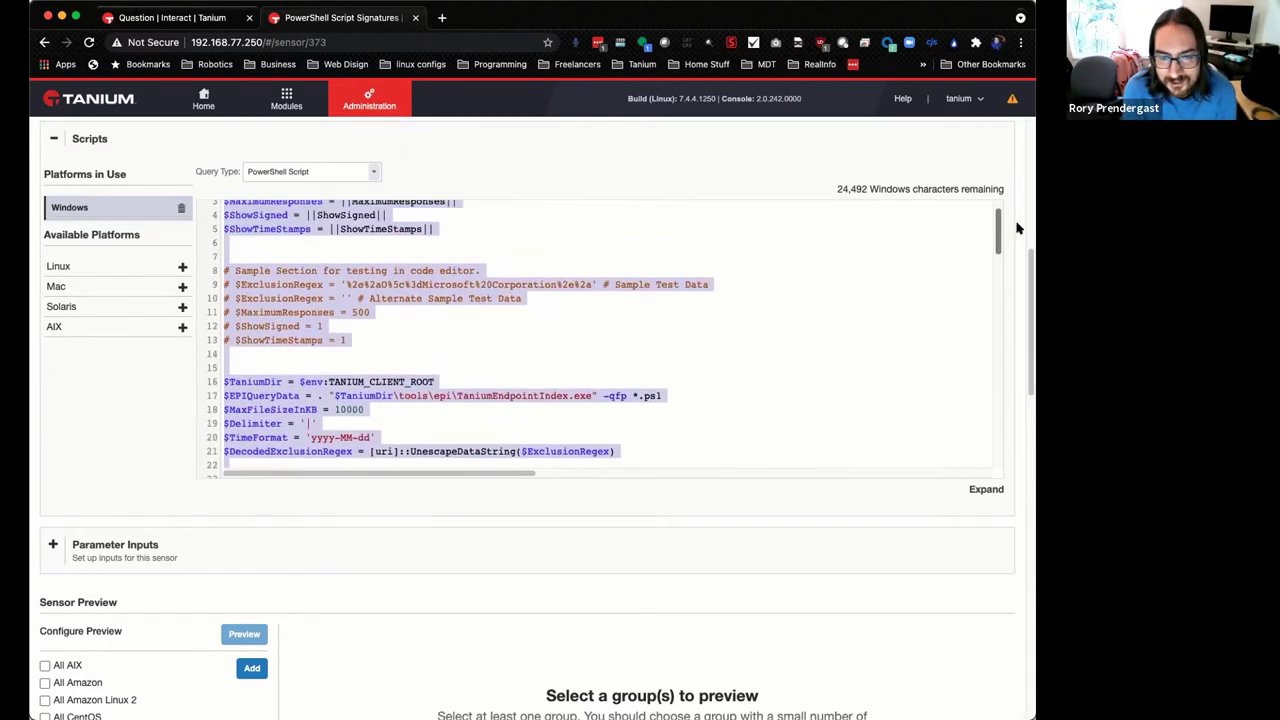
{"action": "left_click", "coordinate": [712, 400]}
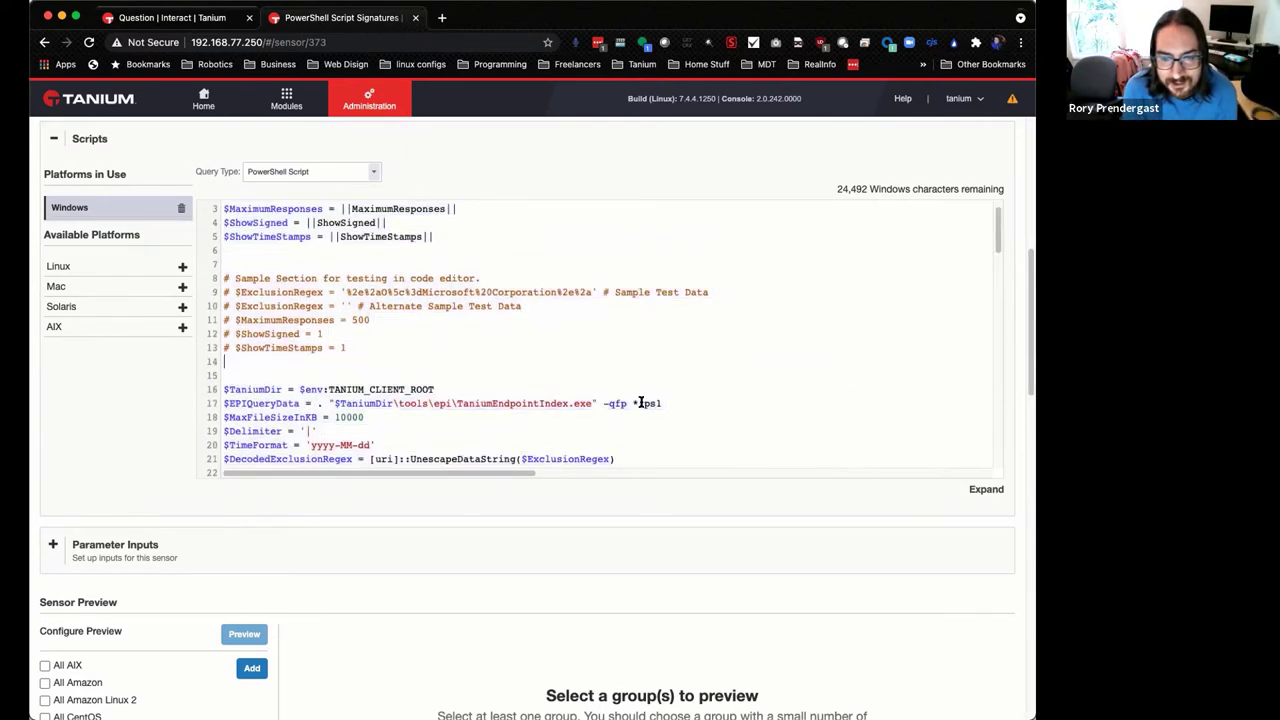
{"action": "double_click", "coordinate": [617, 403]}
{"action": "left_click", "coordinate": [662, 403]}
{"action": "left_click_drag", "start_coordinate": [668, 403], "coordinate": [632, 403]}
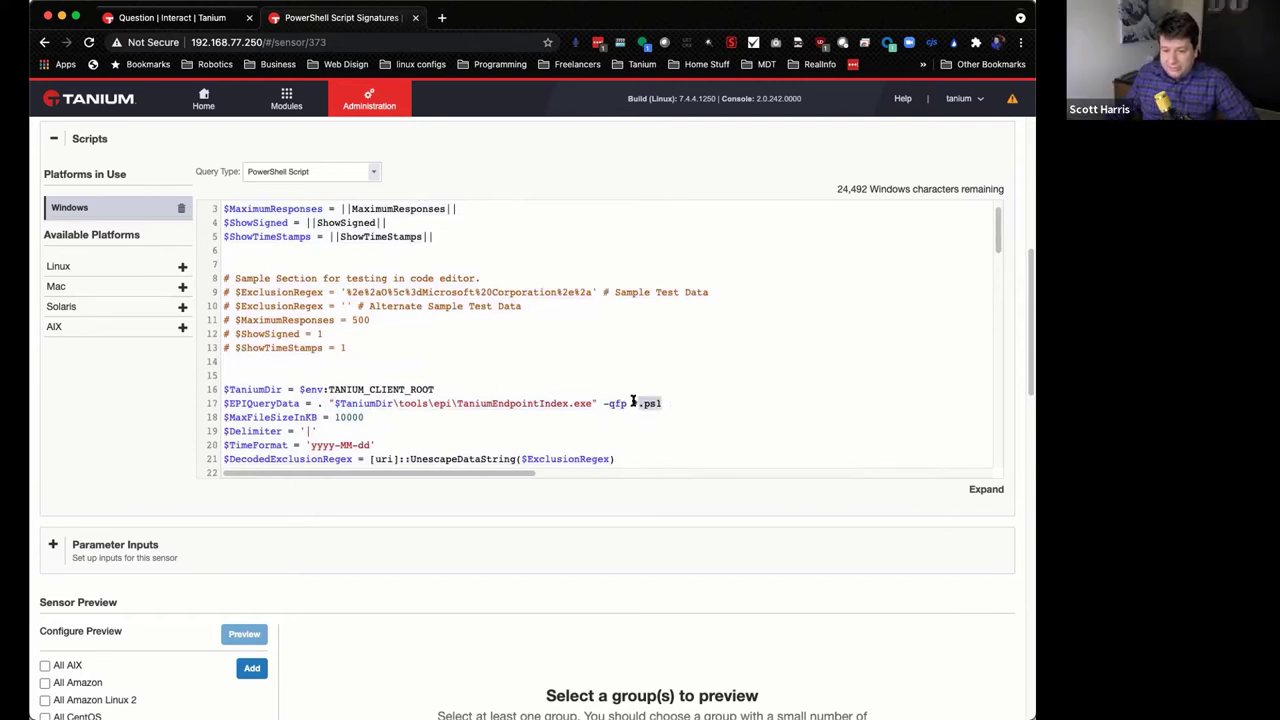
{"action": "left_click", "coordinate": [698, 407]}
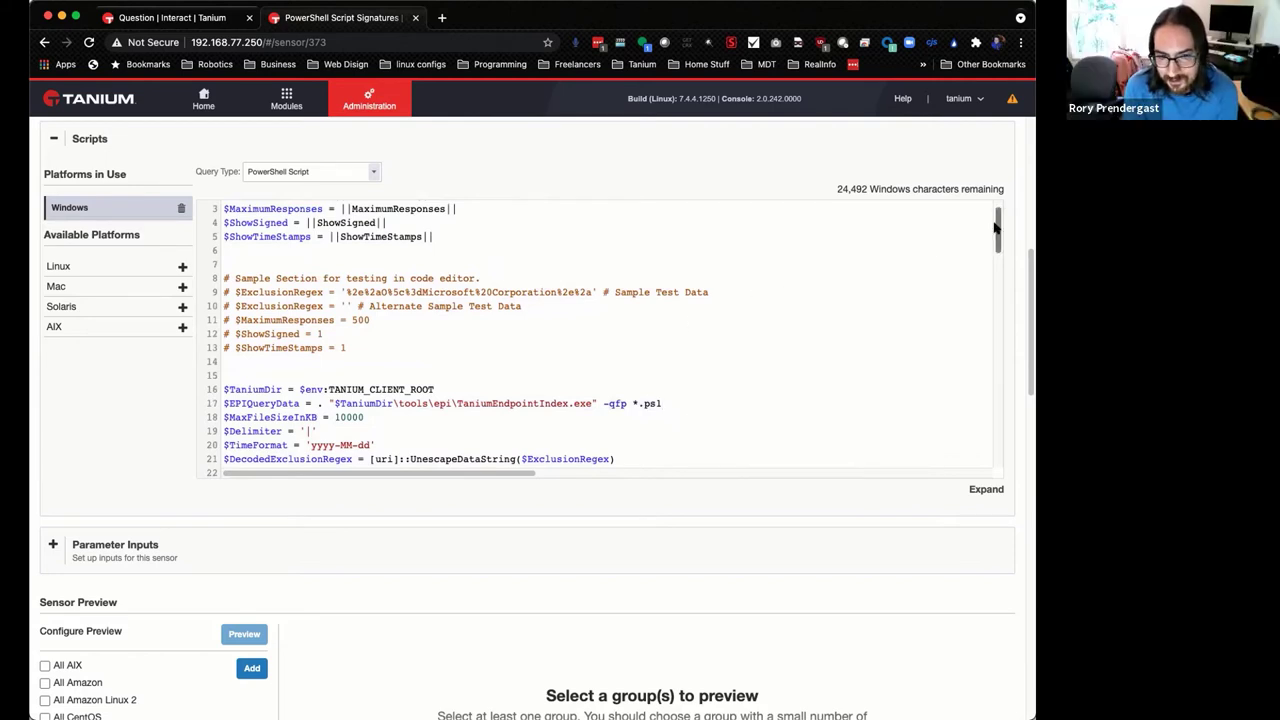
{"action": "left_click_drag", "start_coordinate": [998, 226], "coordinate": [980, 284]}
{"action": "left_click_drag", "start_coordinate": [435, 362], "coordinate": [208, 367]}
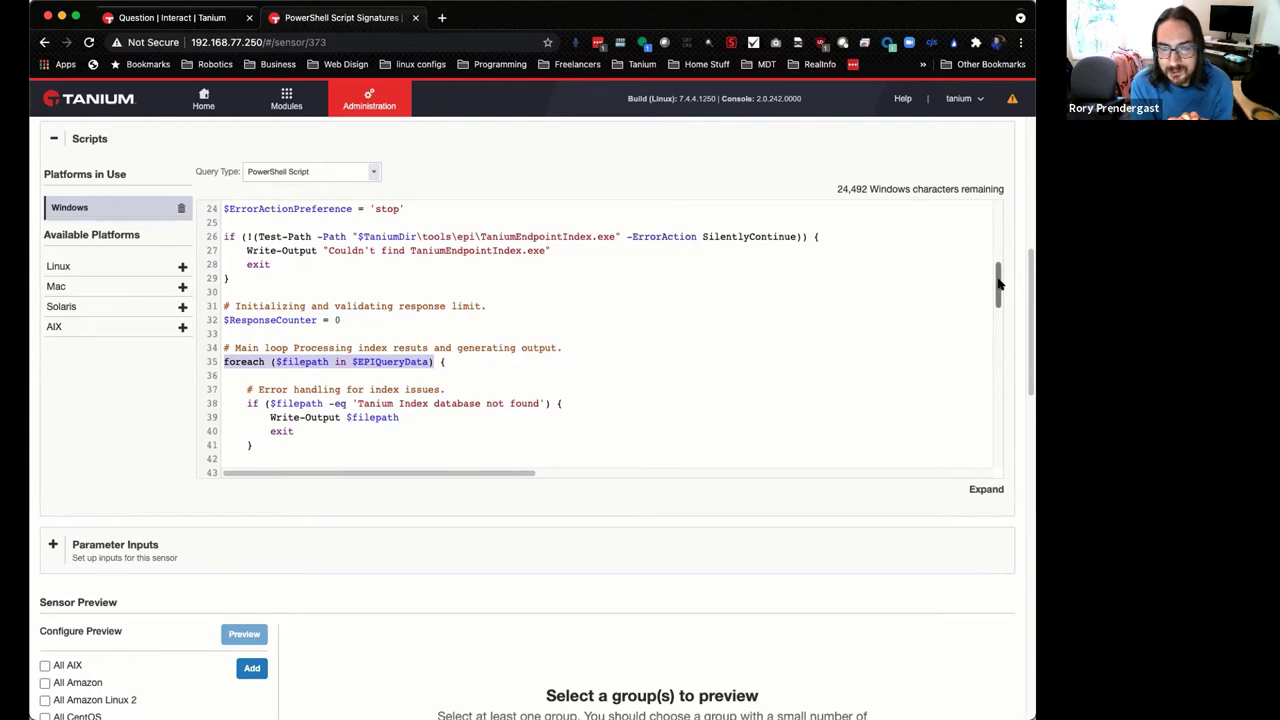
- Change the max file size on line 18 from 10000 to 1000 KB
{"action": "left_click_drag", "start_coordinate": [998, 285], "coordinate": [1000, 249]}
{"action": "left_click", "coordinate": [366, 295]}
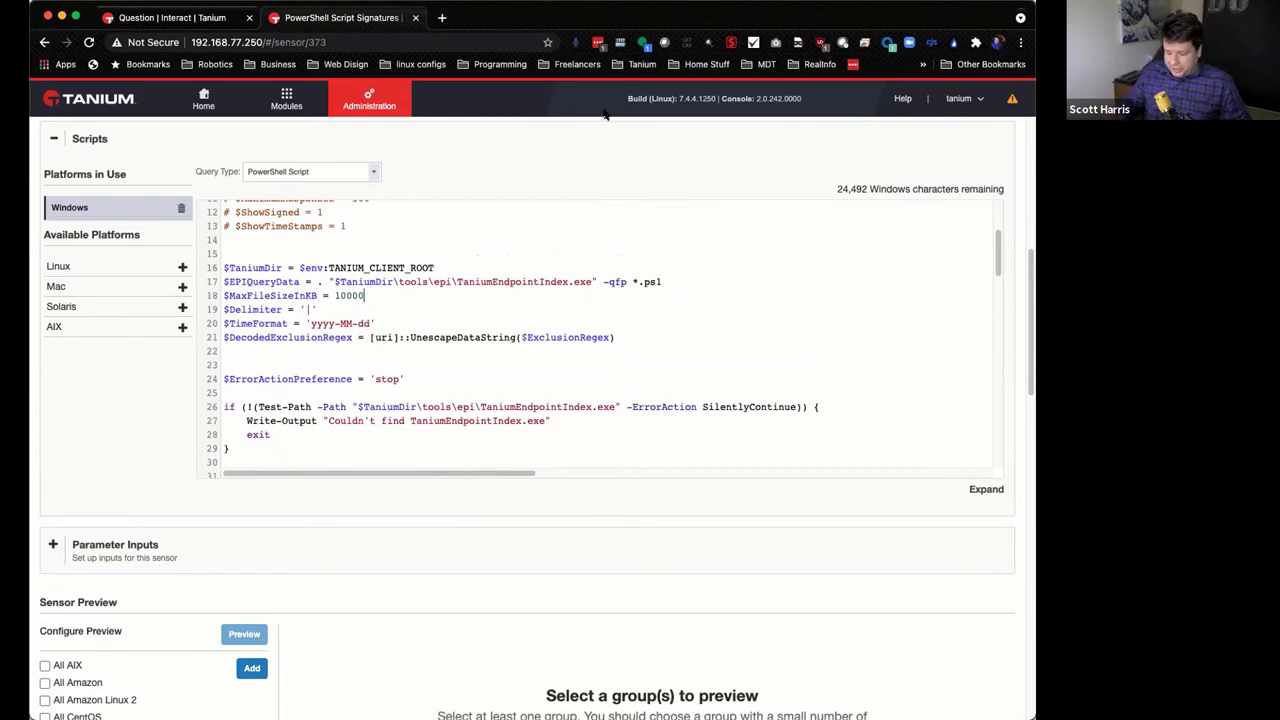
{"action": "key", "text": "BackSpace"}
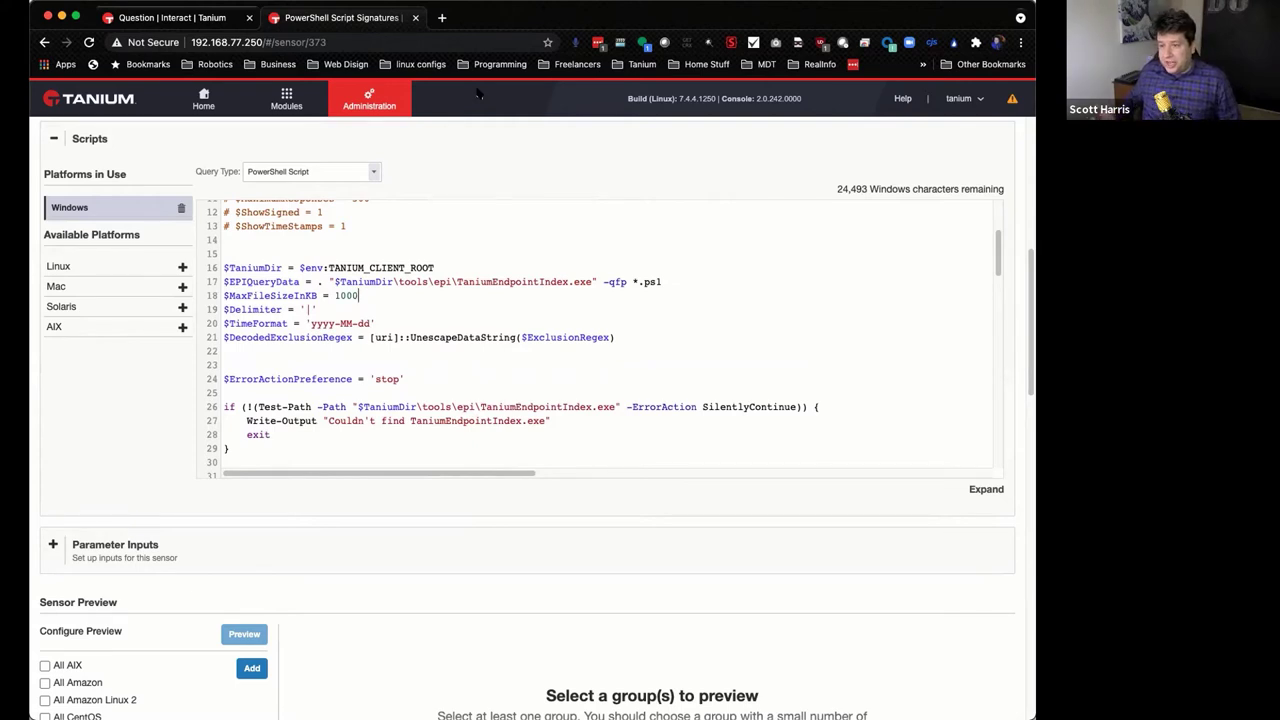
- Scroll down the script and highlight the over-size-limit message on line 63
{"action": "left_click_drag", "start_coordinate": [997, 252], "coordinate": [983, 355]}
{"action": "left_click_drag", "start_coordinate": [352, 353], "coordinate": [525, 353]}
{"action": "left_click_drag", "start_coordinate": [994, 358], "coordinate": [991, 380]}
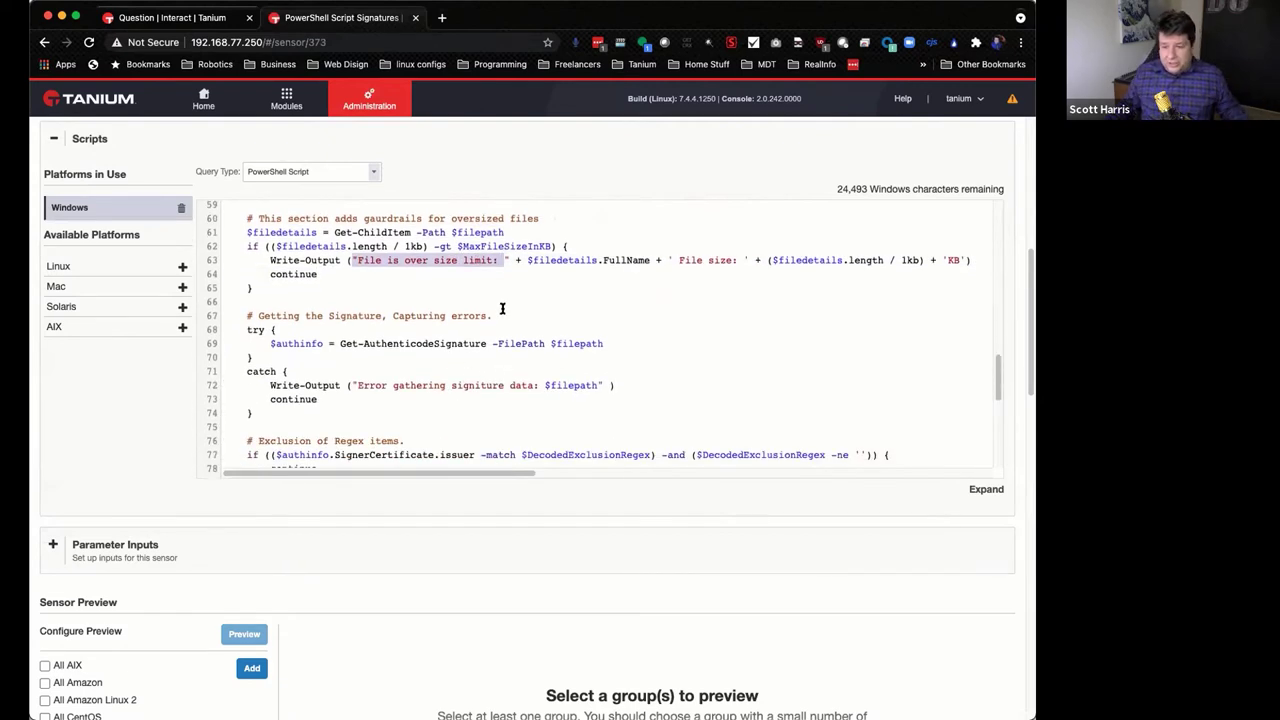
{"action": "left_click_drag", "start_coordinate": [998, 378], "coordinate": [983, 451]}
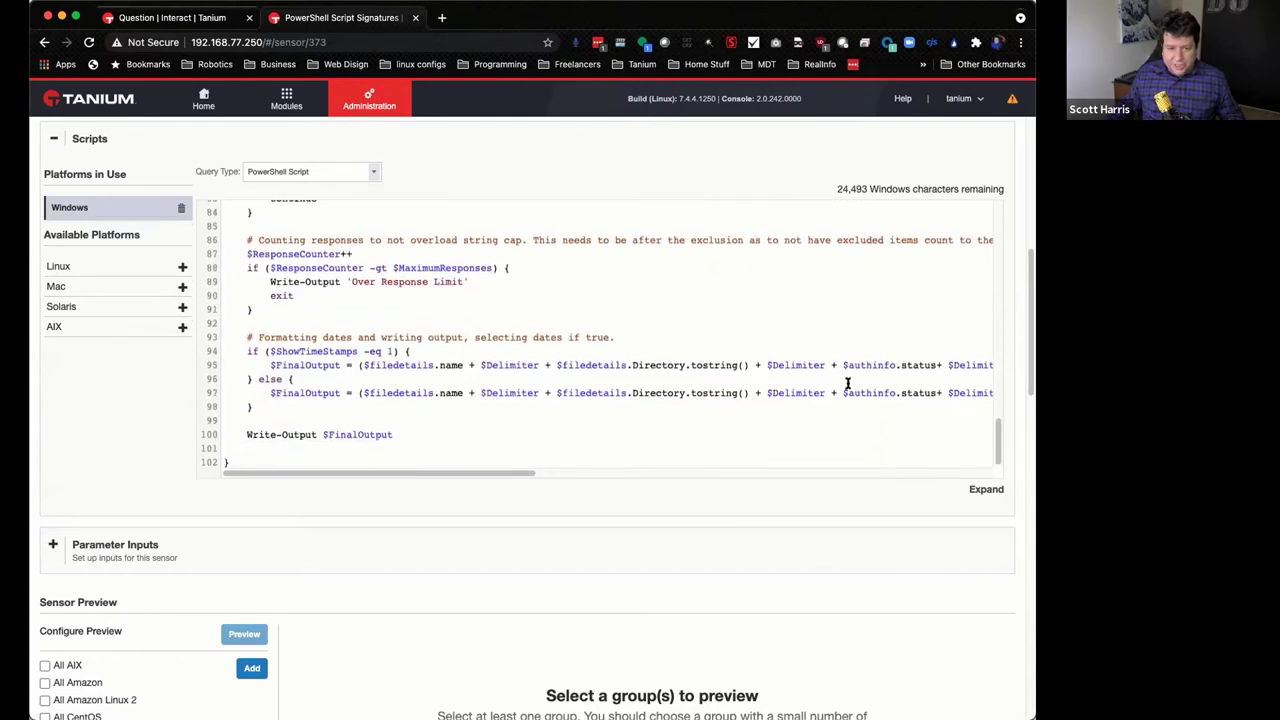
{"action": "left_click_drag", "start_coordinate": [467, 281], "coordinate": [258, 281]}
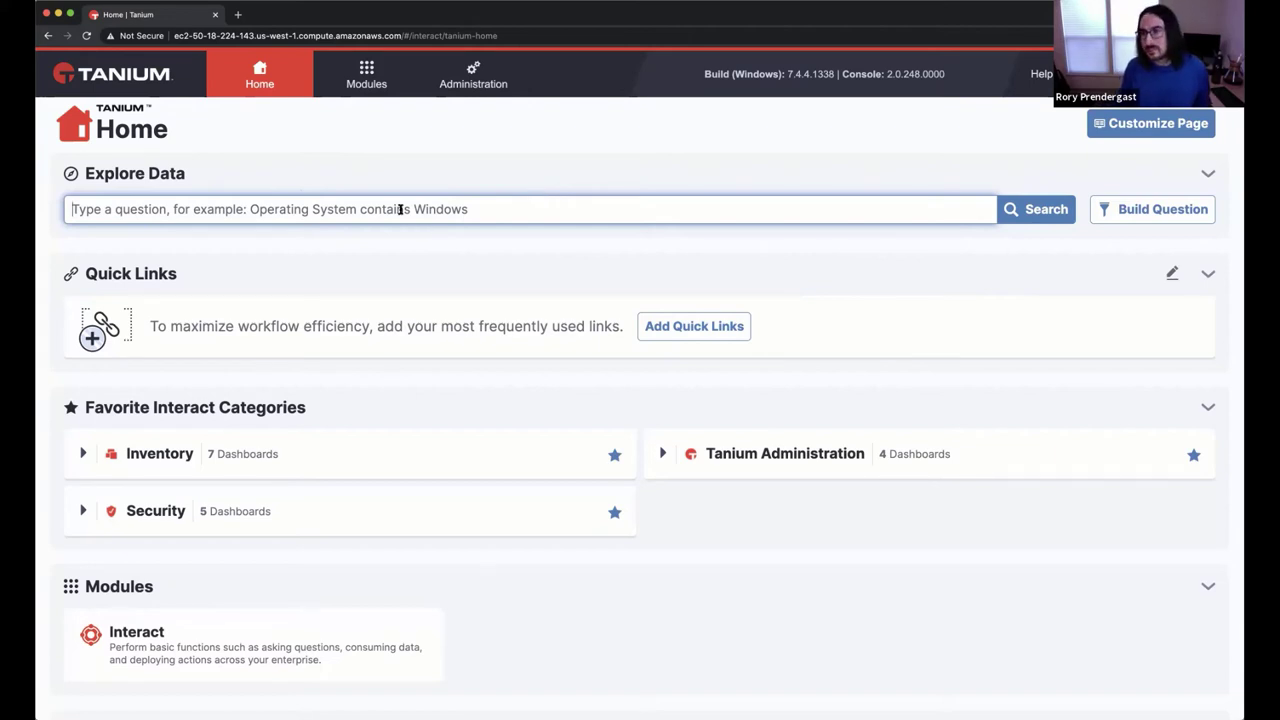
- Ask all machines for computer name and IP address, then go to Administration > Content > Sensors
{"action": "type", "text": "get computer name and ip address"}
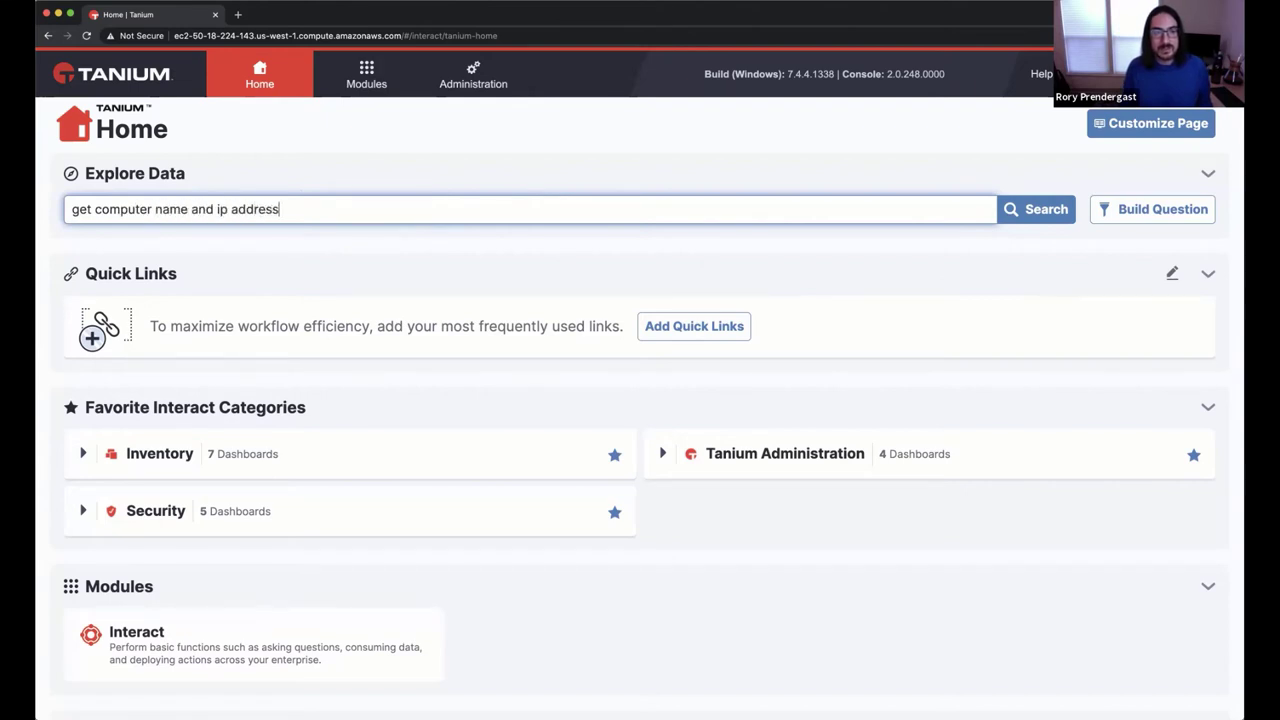
{"action": "key", "text": "Return"}
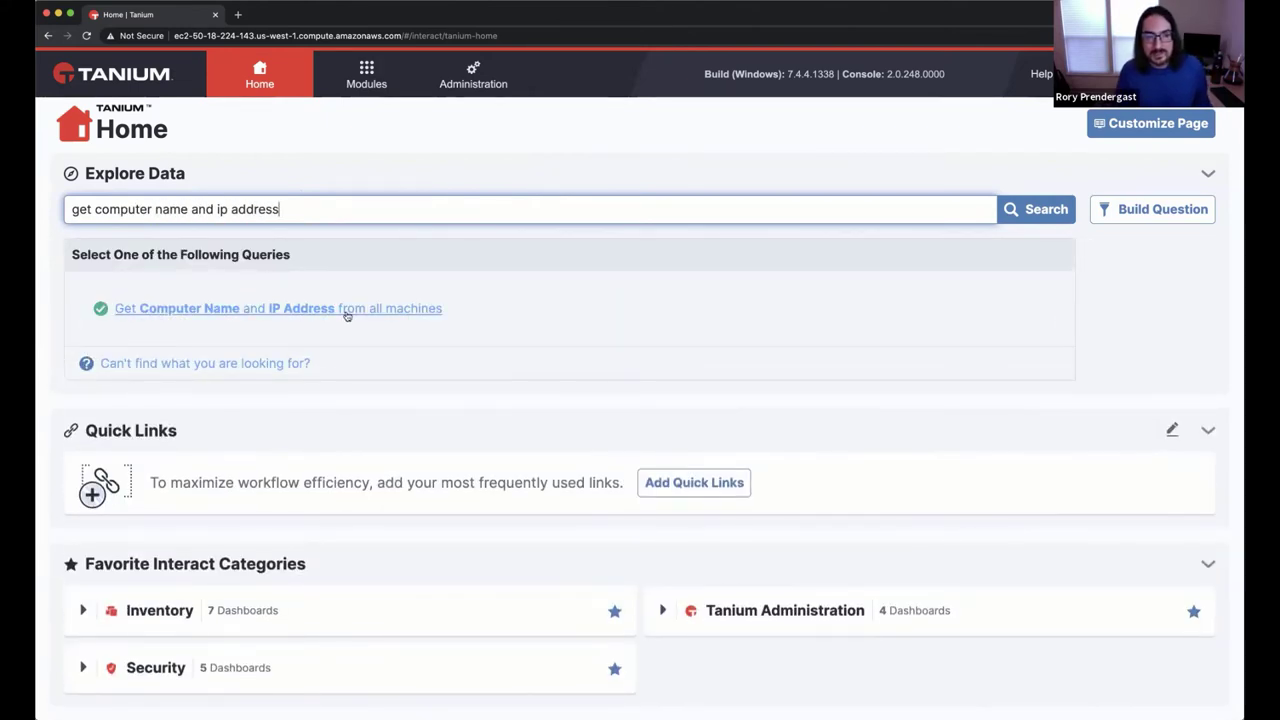
{"action": "left_click", "coordinate": [346, 312]}
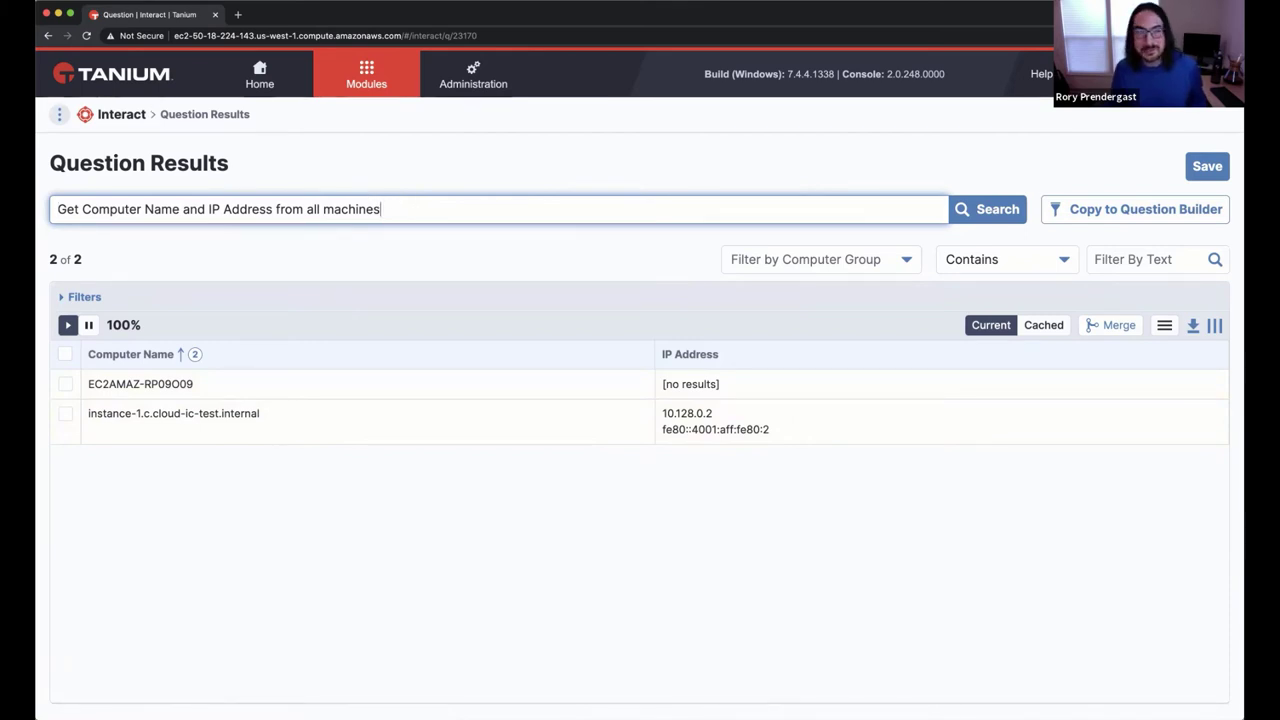
{"action": "left_click", "coordinate": [447, 77]}
{"action": "left_click", "coordinate": [419, 160]}
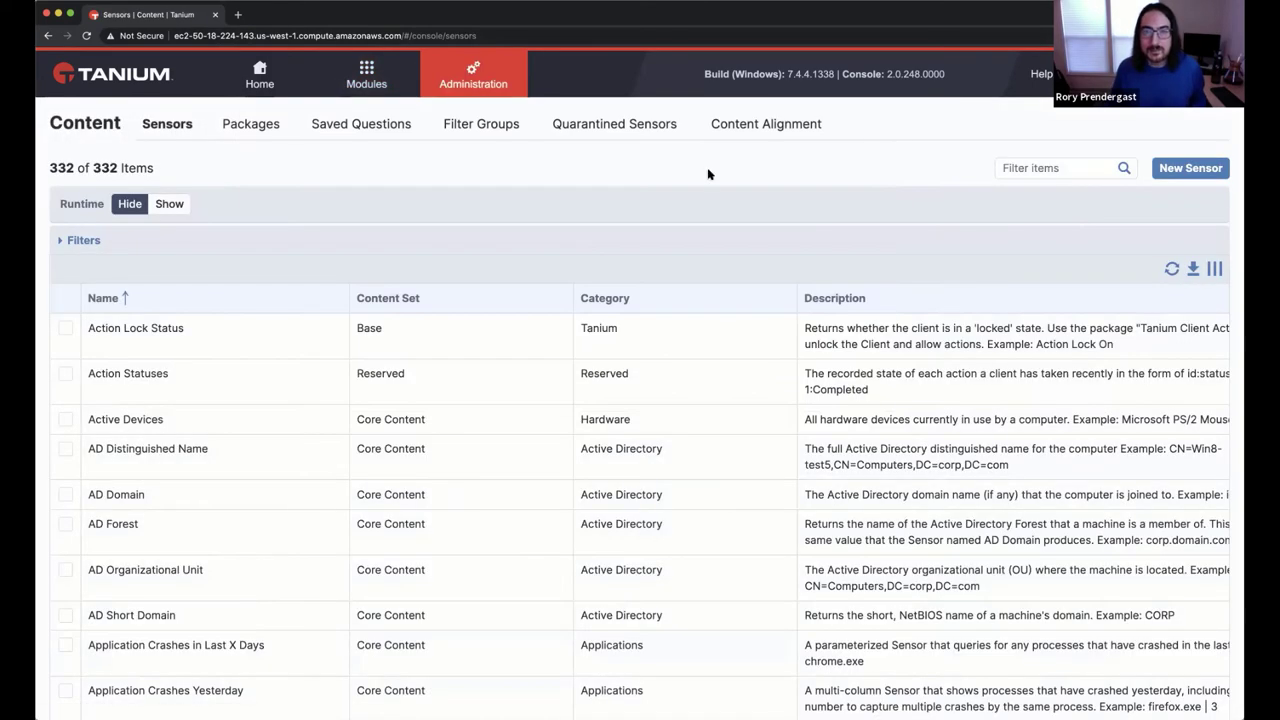
- Start a new sensor named Hello Tanium, keeping Text as its result type
{"action": "left_click", "coordinate": [470, 77]}
{"action": "left_click", "coordinate": [417, 163]}
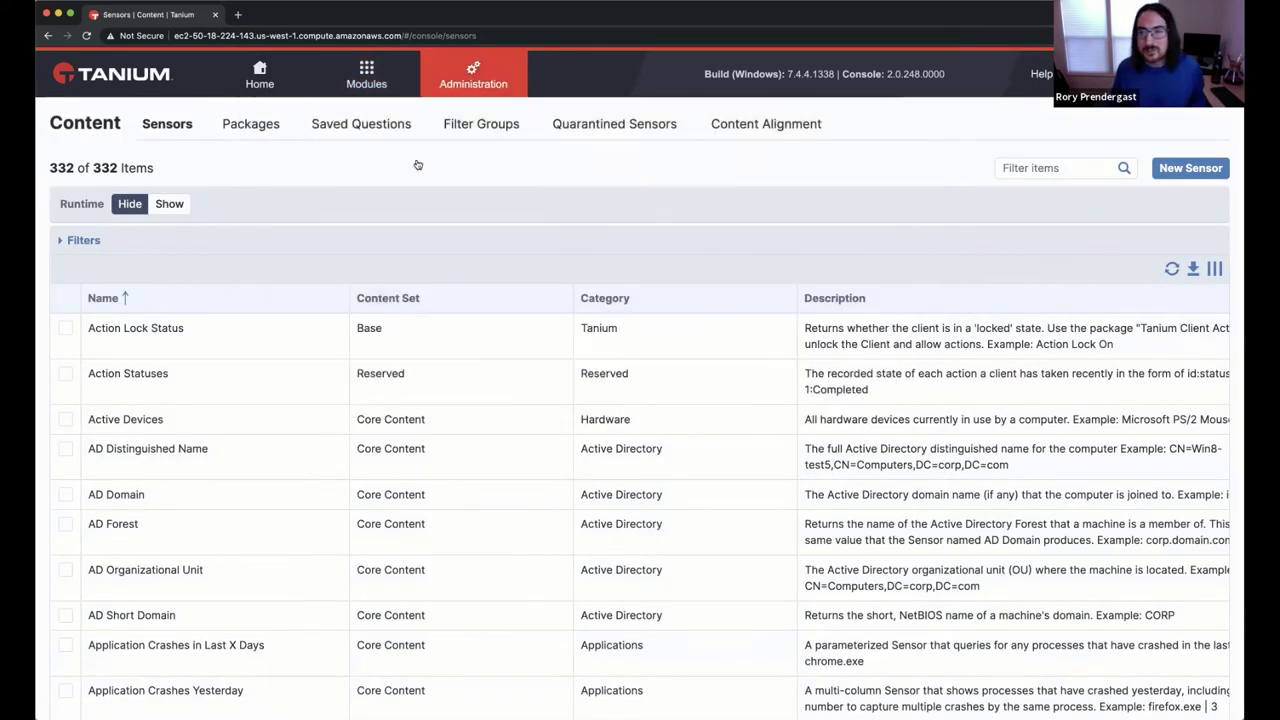
{"action": "left_click", "coordinate": [1183, 170]}
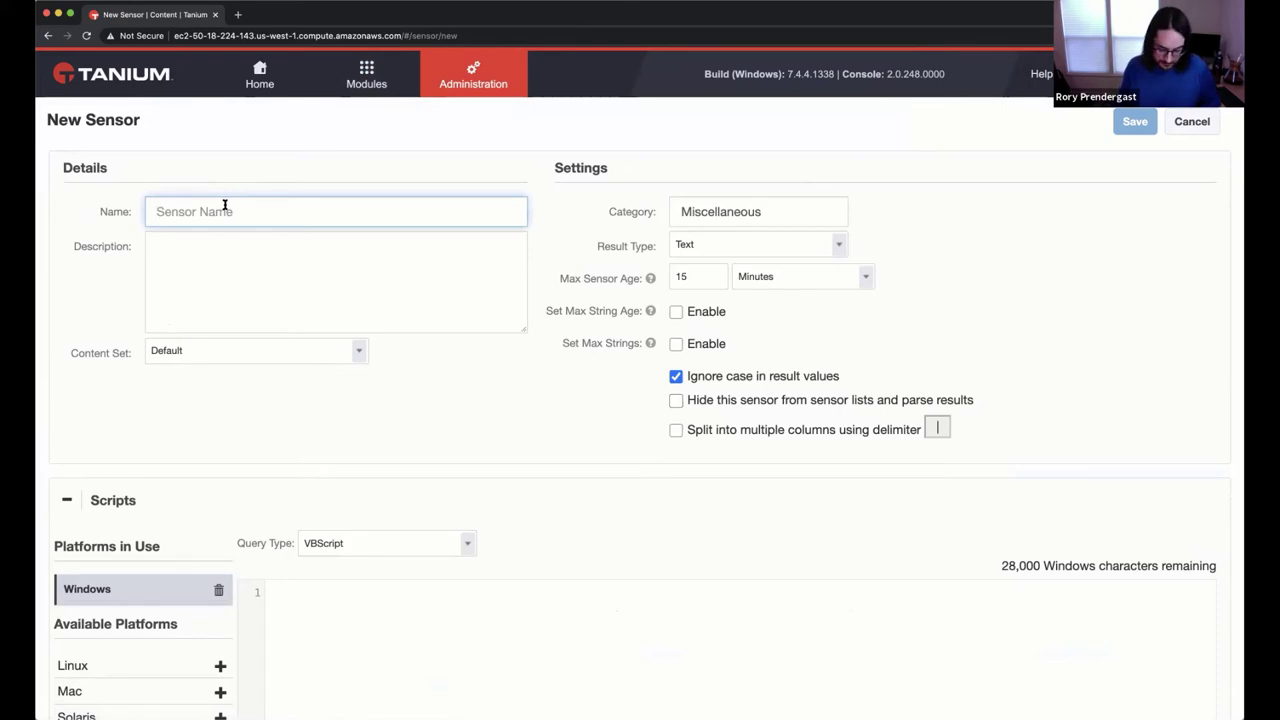
{"action": "type", "text": "Hello Tna"}
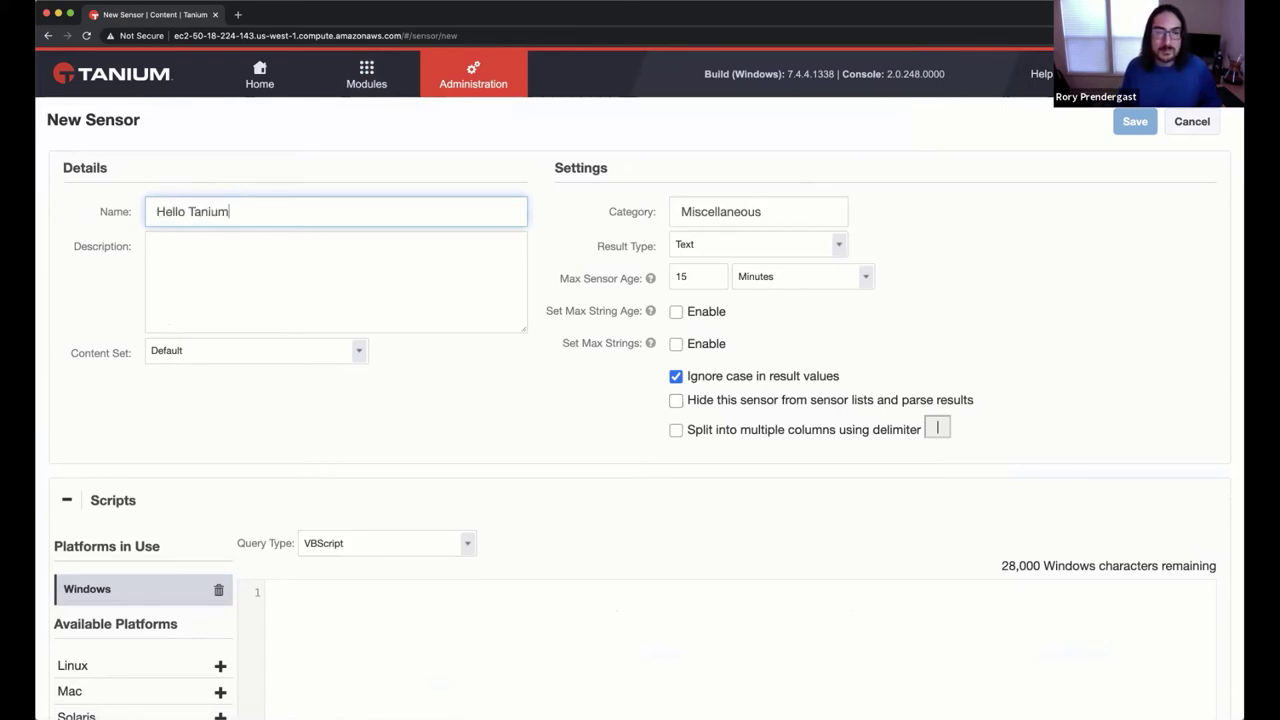
{"action": "left_click", "coordinate": [785, 208]}
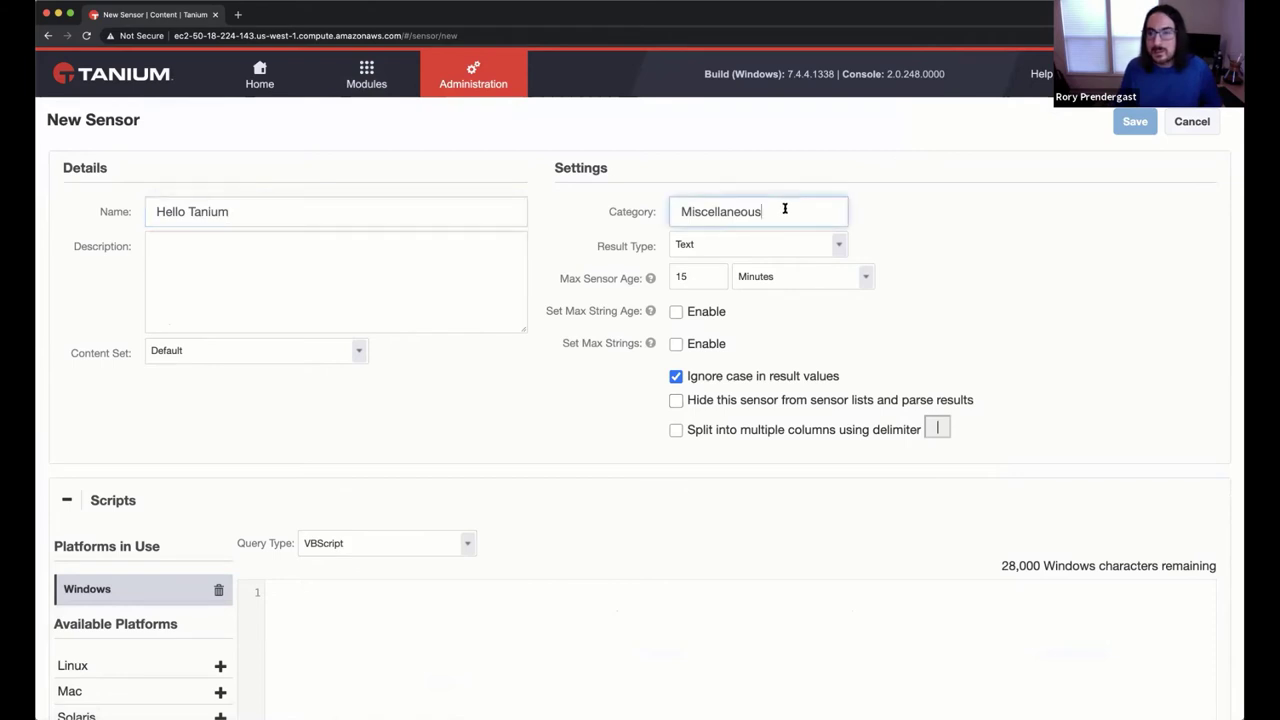
{"action": "left_click", "coordinate": [712, 244]}
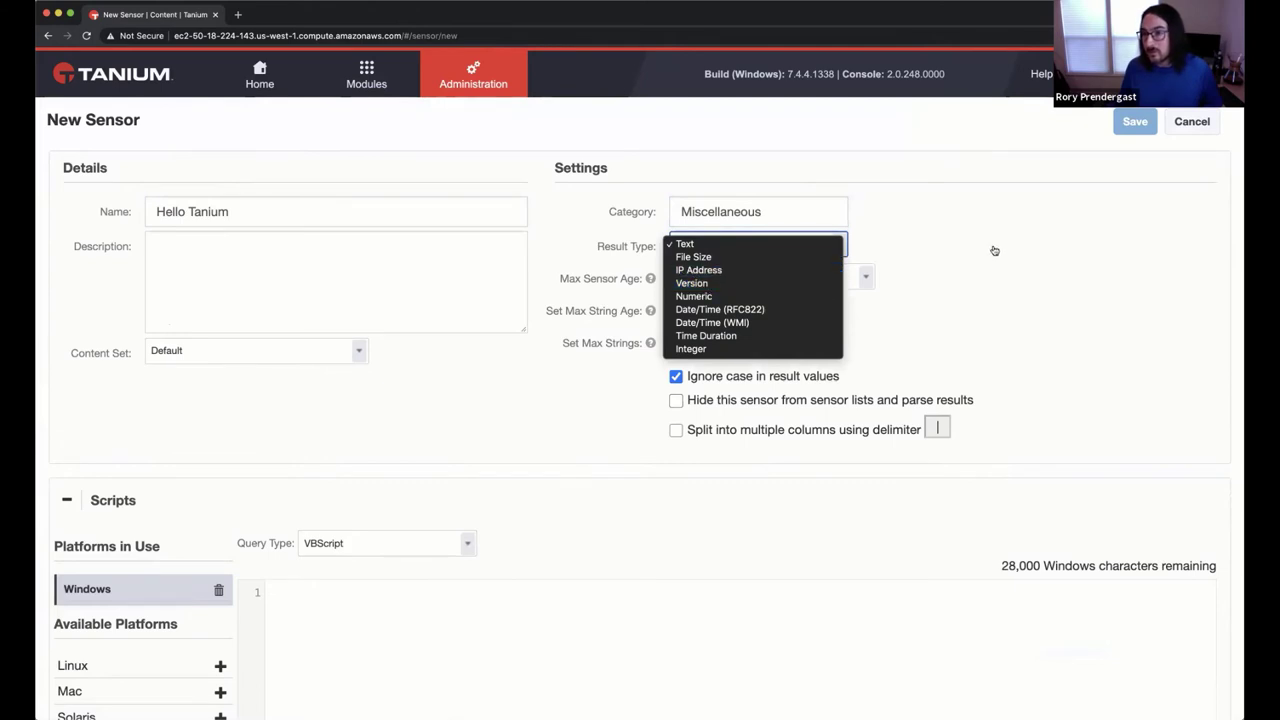
{"action": "left_click", "coordinate": [1026, 266]}
- Set the Windows query type to PowerShell Script with Write-Host "Hello Tanium"
{"action": "left_click", "coordinate": [469, 613]}
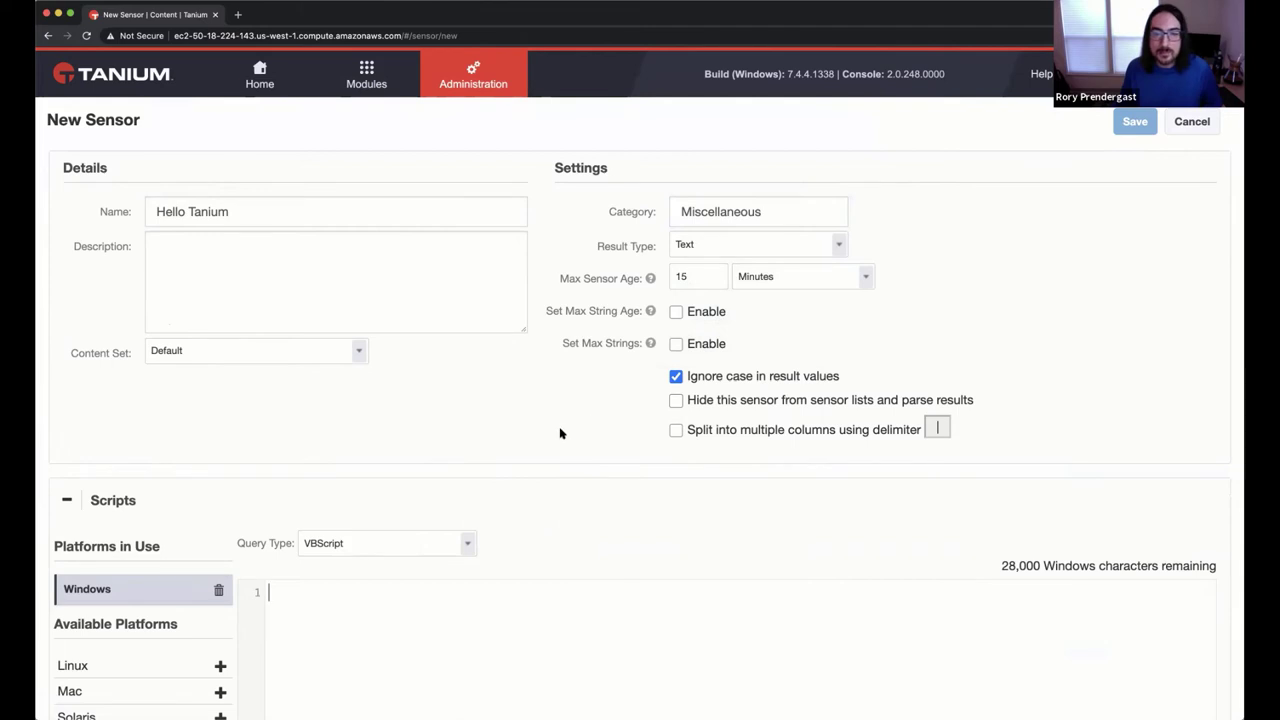
{"action": "scroll", "coordinate": [487, 422], "scroll_direction": "down", "scroll_amount": 1}
{"action": "left_click", "coordinate": [382, 458]}
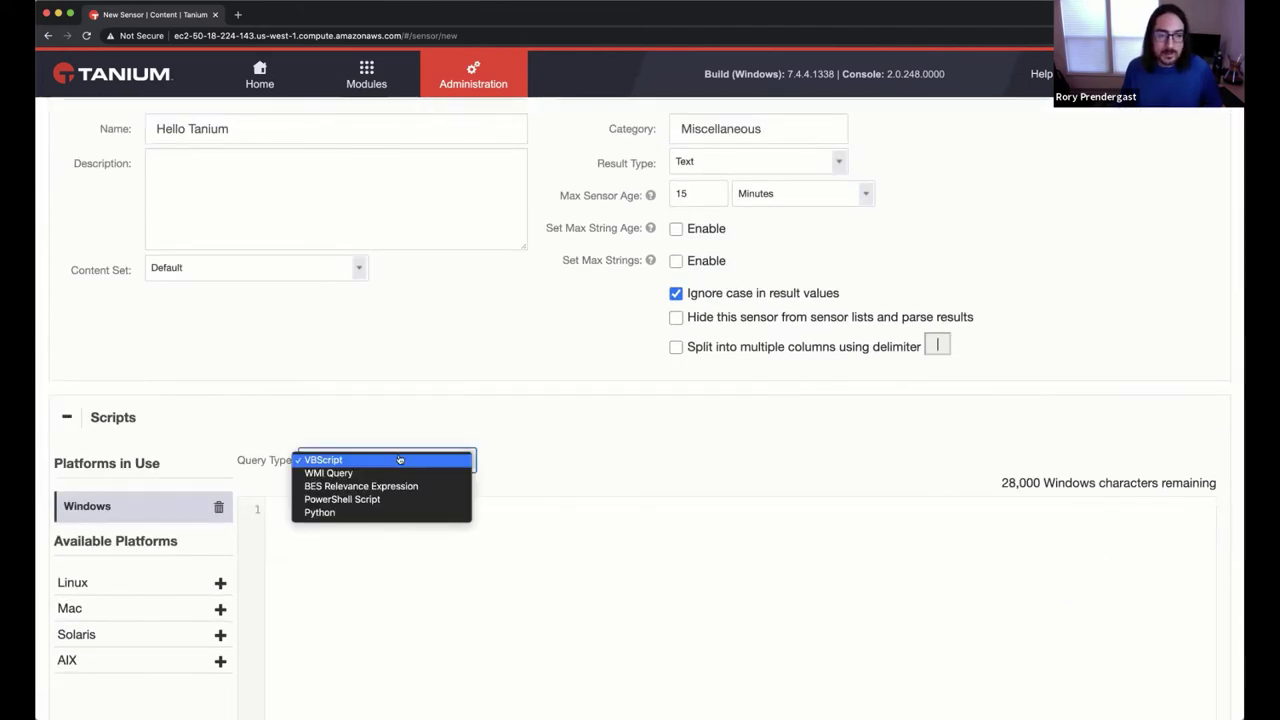
{"action": "left_click", "coordinate": [372, 505]}
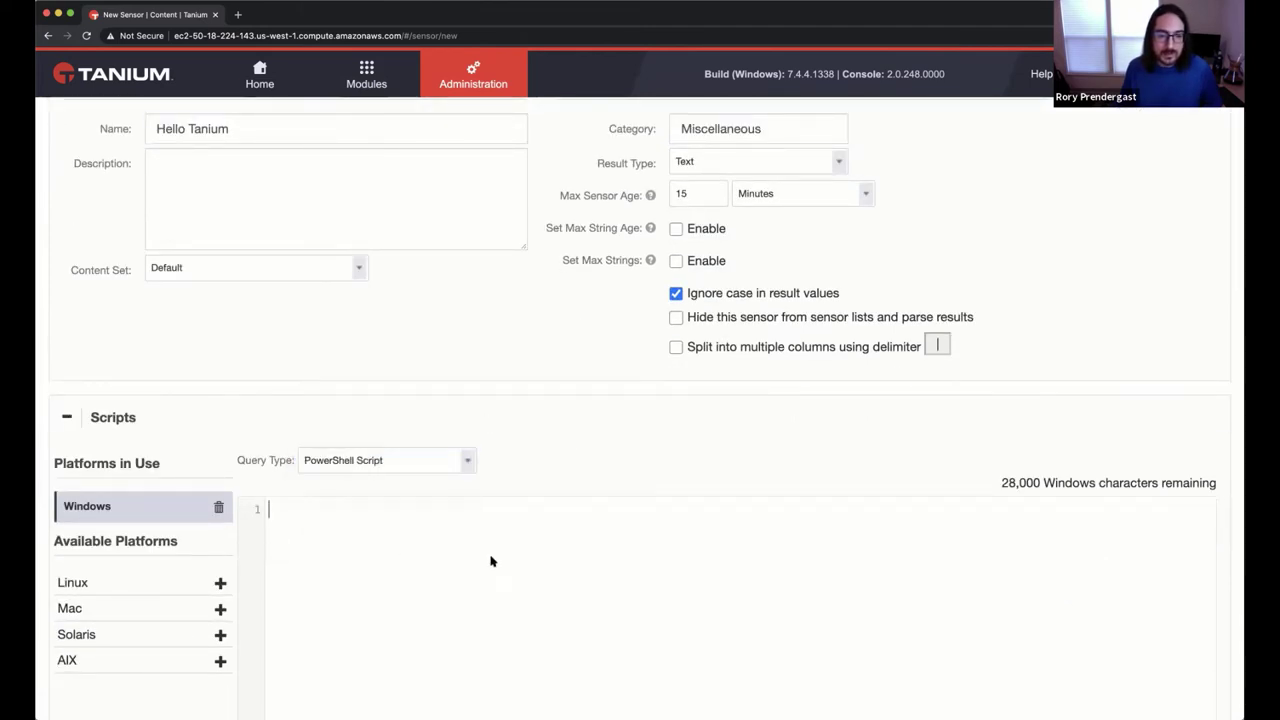
{"action": "type", "text": "Write-"}
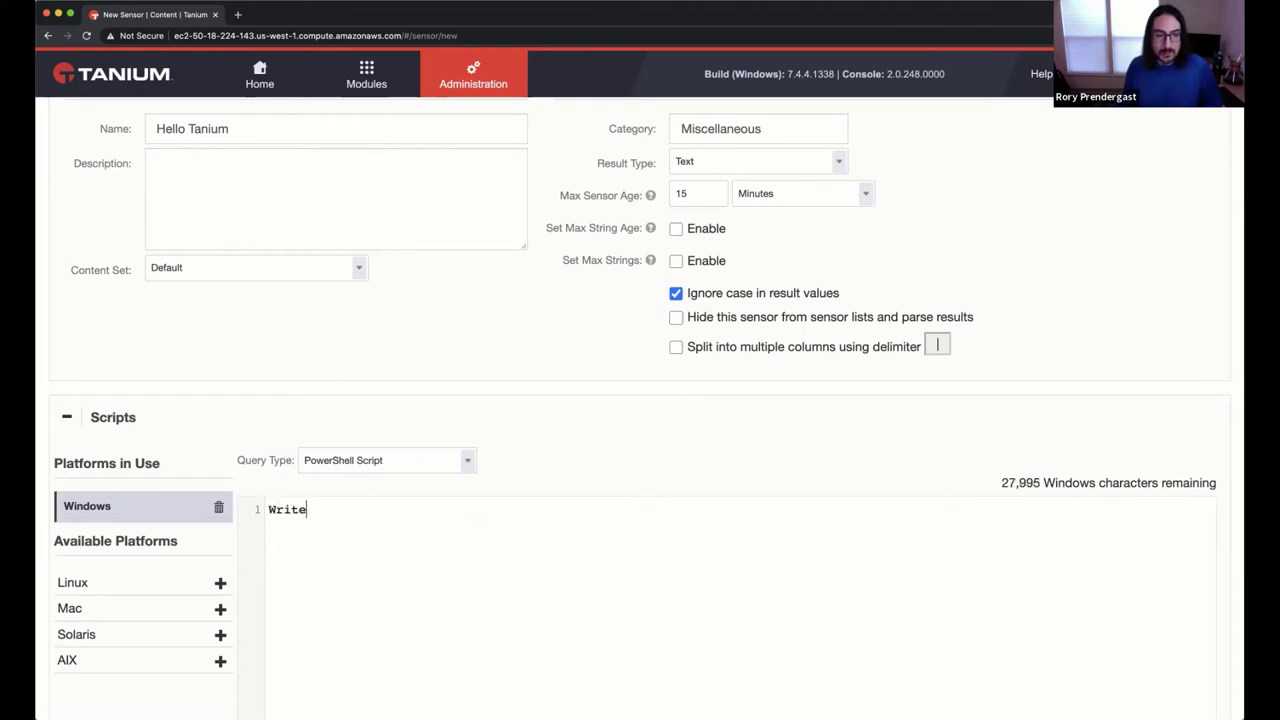
{"action": "key", "text": "BackSpace"}
{"action": "type", "text": "Host \""}
{"action": "key", "text": "Return"}
{"action": "type", "text": "Hello Tanium"}
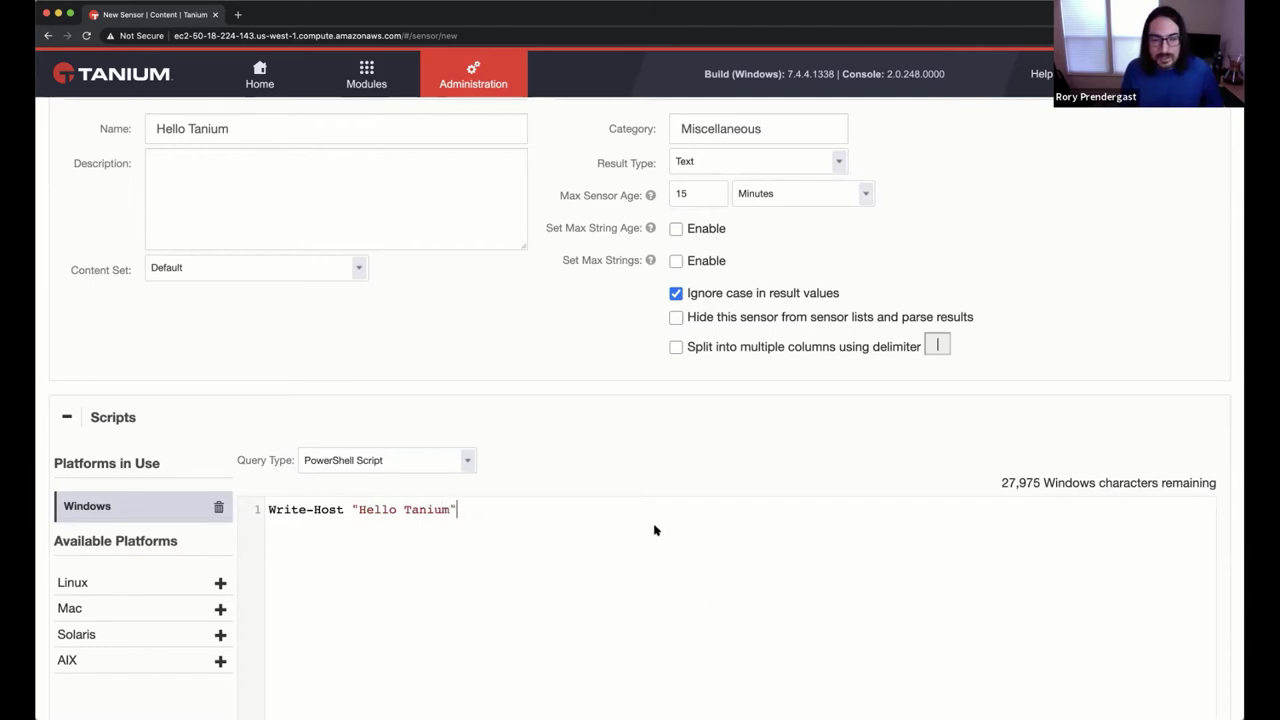
{"action": "scroll", "coordinate": [655, 528], "scroll_direction": "down", "scroll_amount": 3}
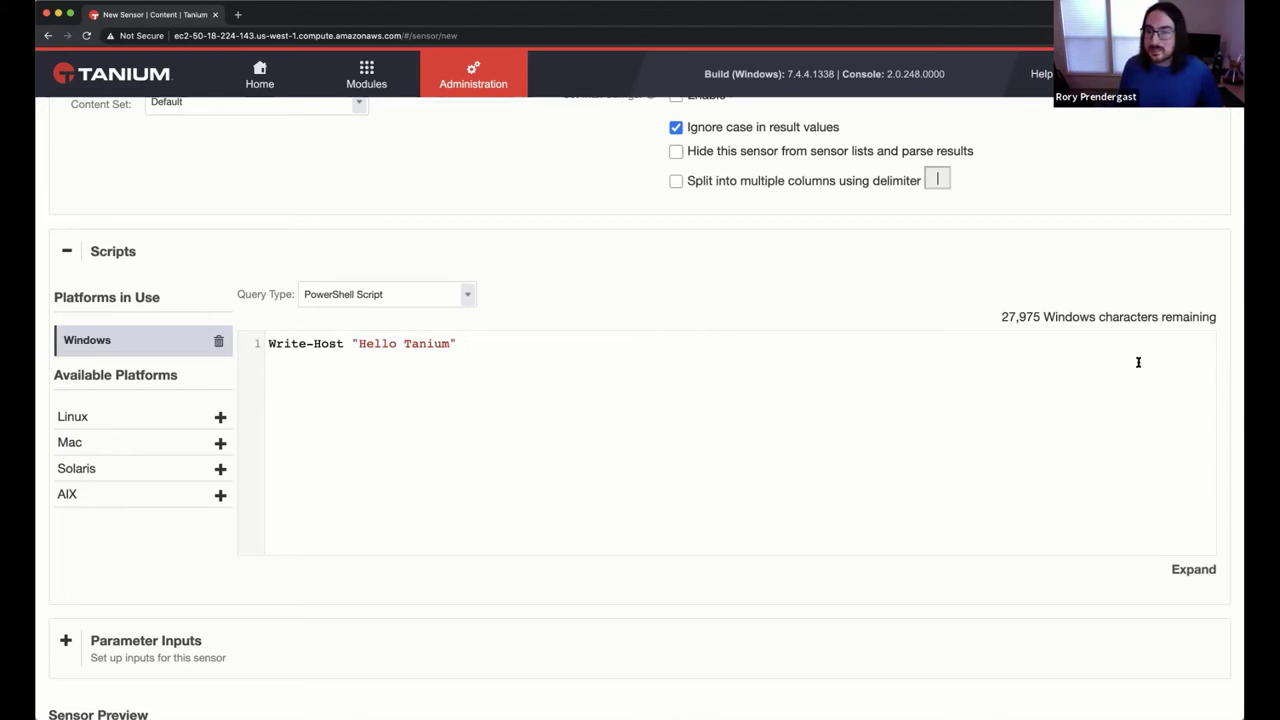
- Add a Linux platform with a Python script: tanium.results.add("Hello Tanium")
{"action": "left_click", "coordinate": [220, 417]}
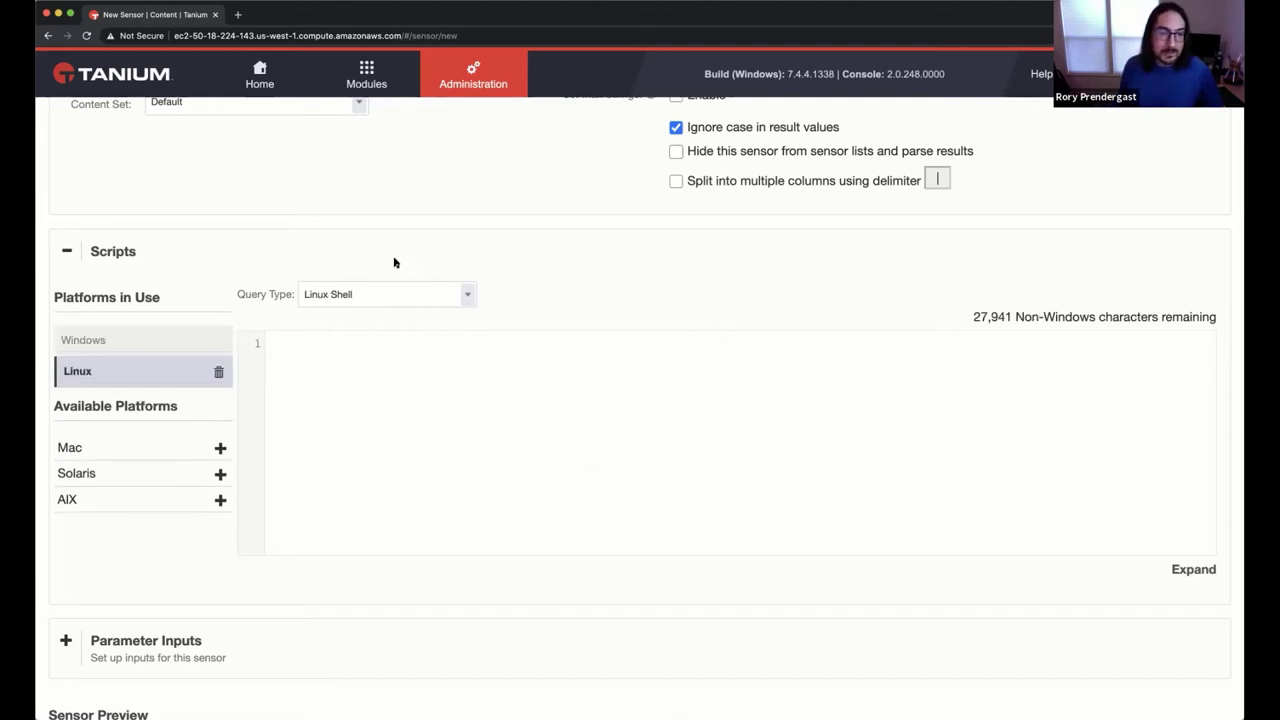
{"action": "left_click", "coordinate": [401, 403]}
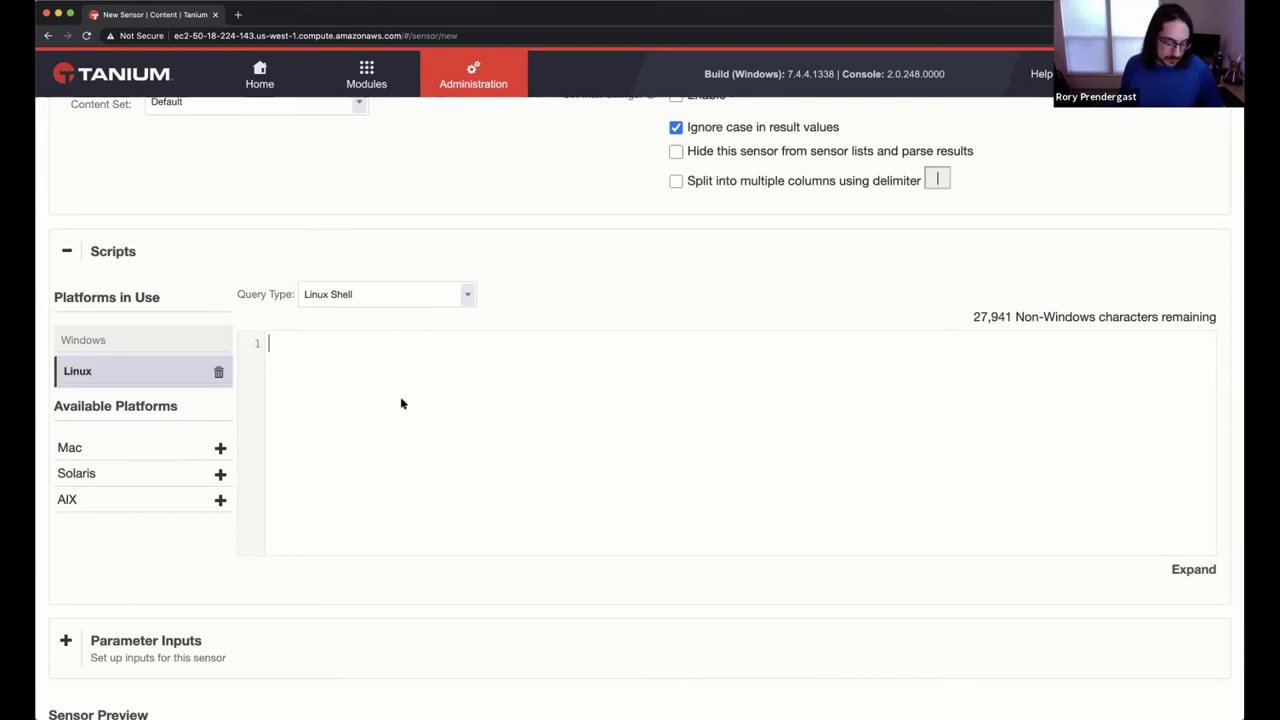
{"action": "left_click", "coordinate": [463, 296]}
{"action": "left_click", "coordinate": [386, 309]}
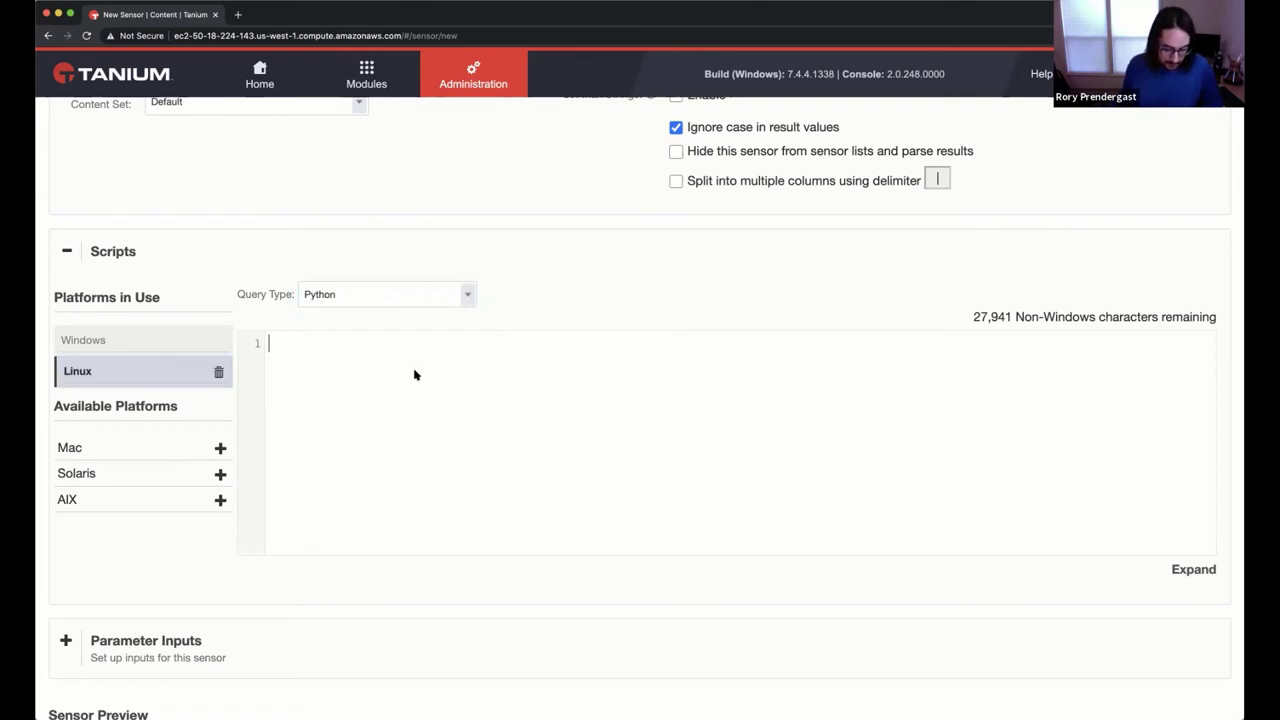
{"action": "key", "text": "Return"}
{"action": "type", "text": "tanium.results.add(\"Hel"}
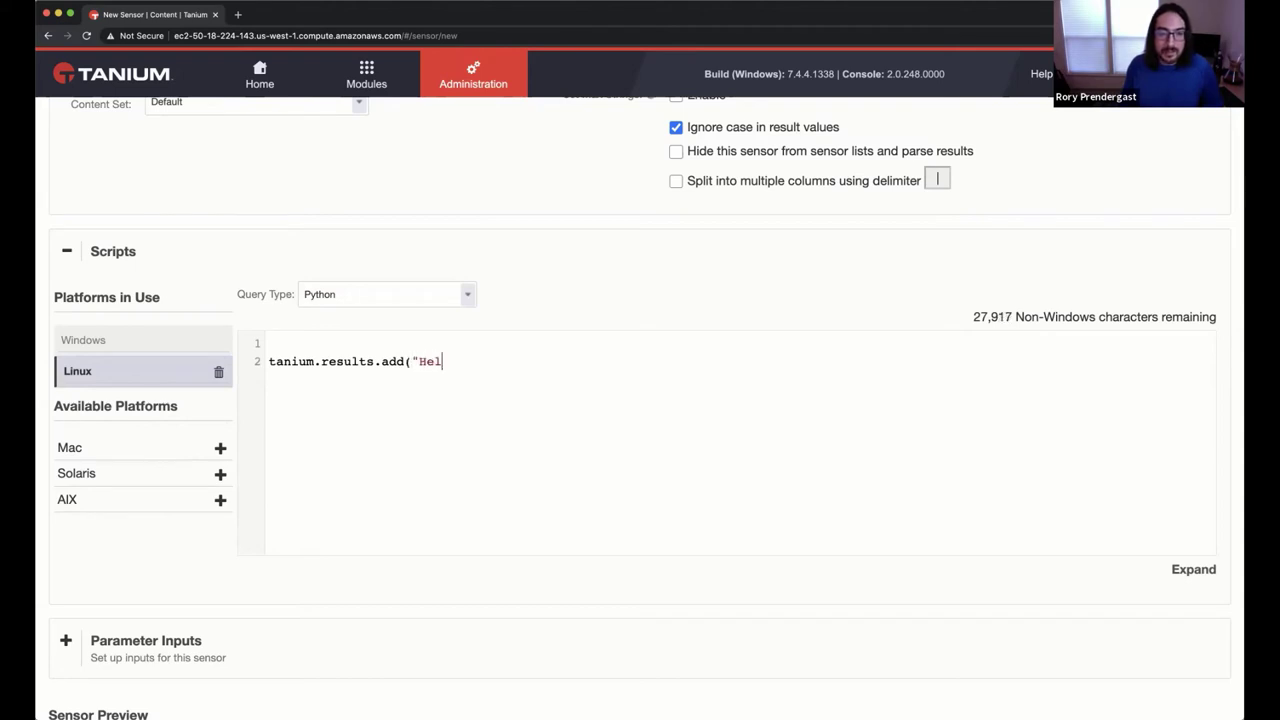
{"action": "type", "text": "lo Tanium\")"}
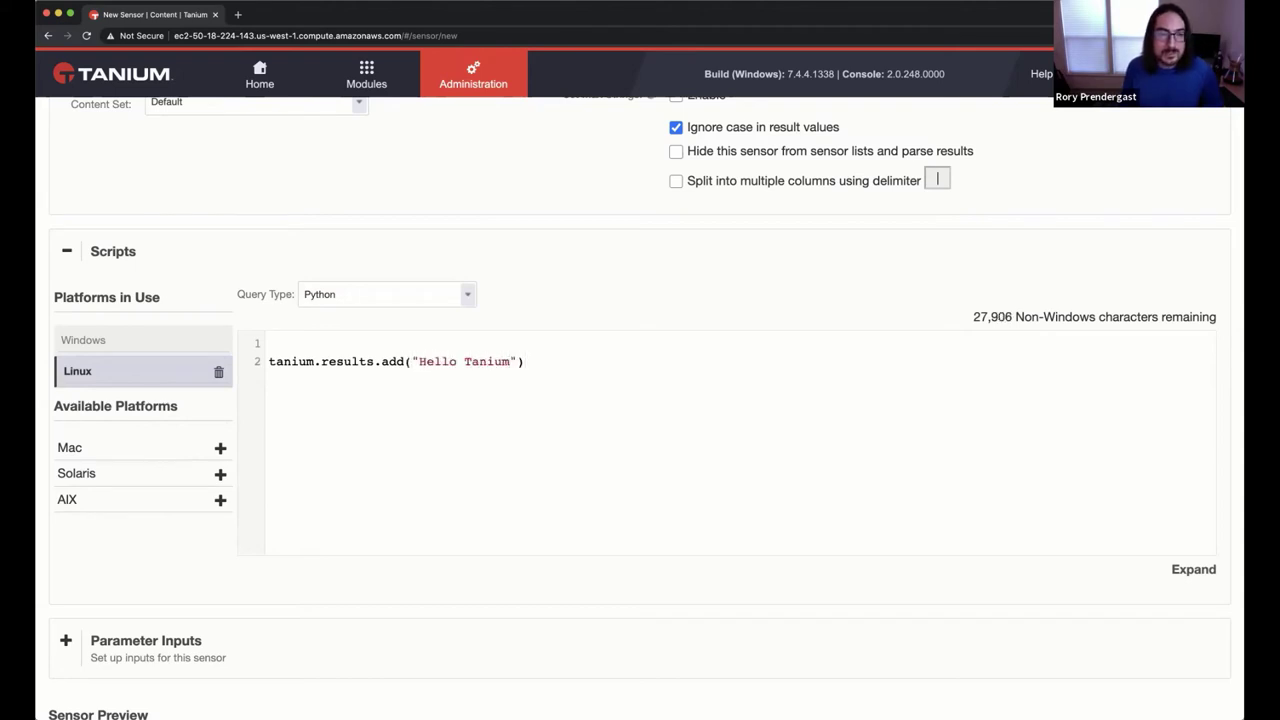
- Compare the Windows PowerShell script with the Linux Python script
{"action": "left_click", "coordinate": [136, 347]}
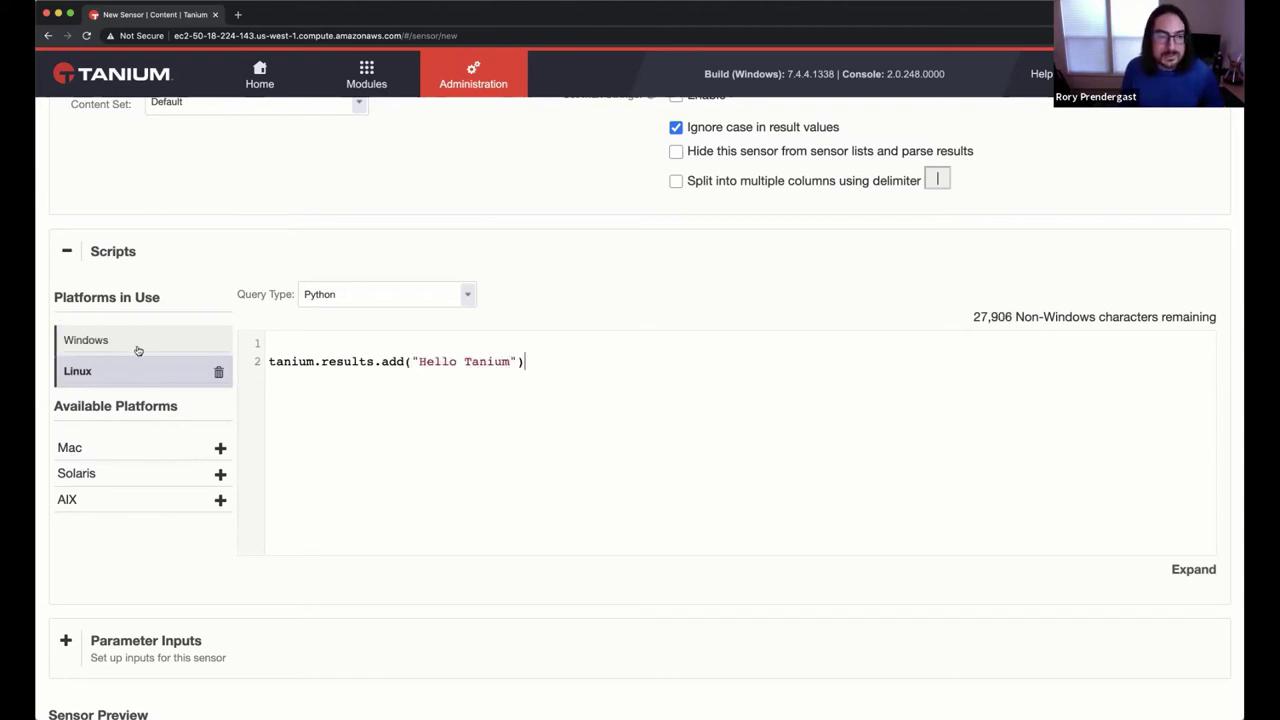
{"action": "left_click", "coordinate": [491, 345]}
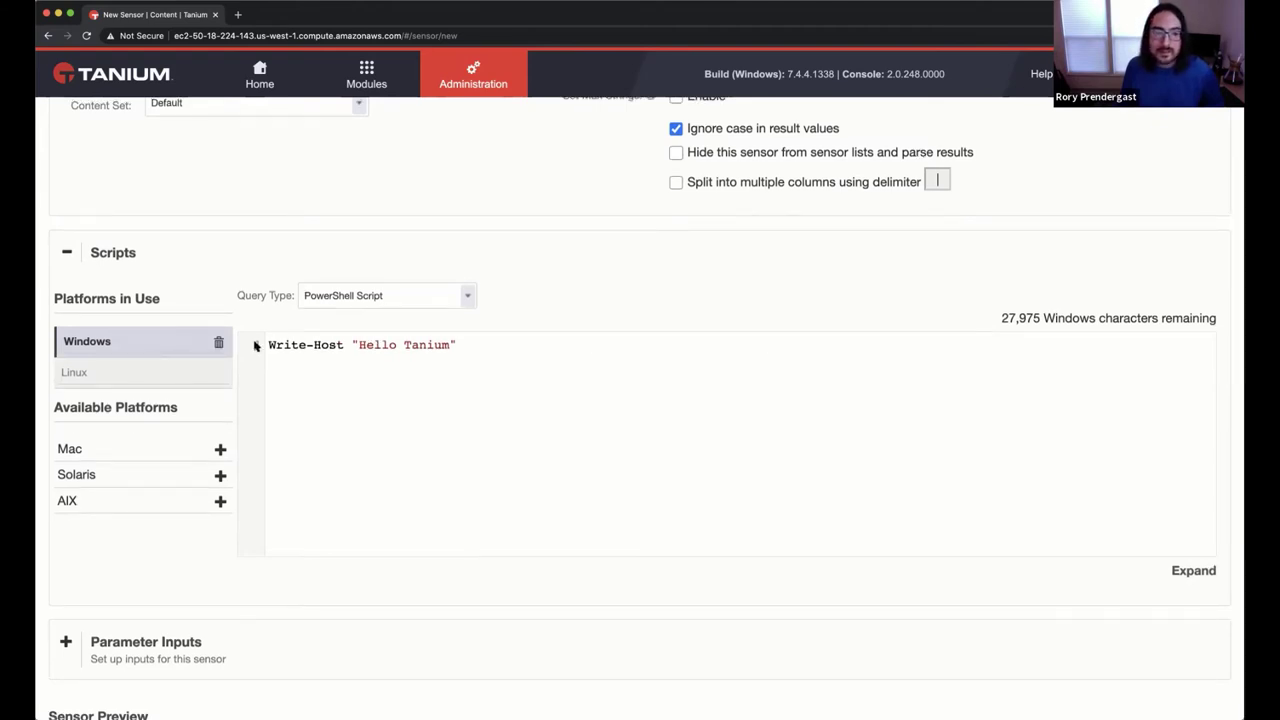
{"action": "left_click", "coordinate": [100, 370]}
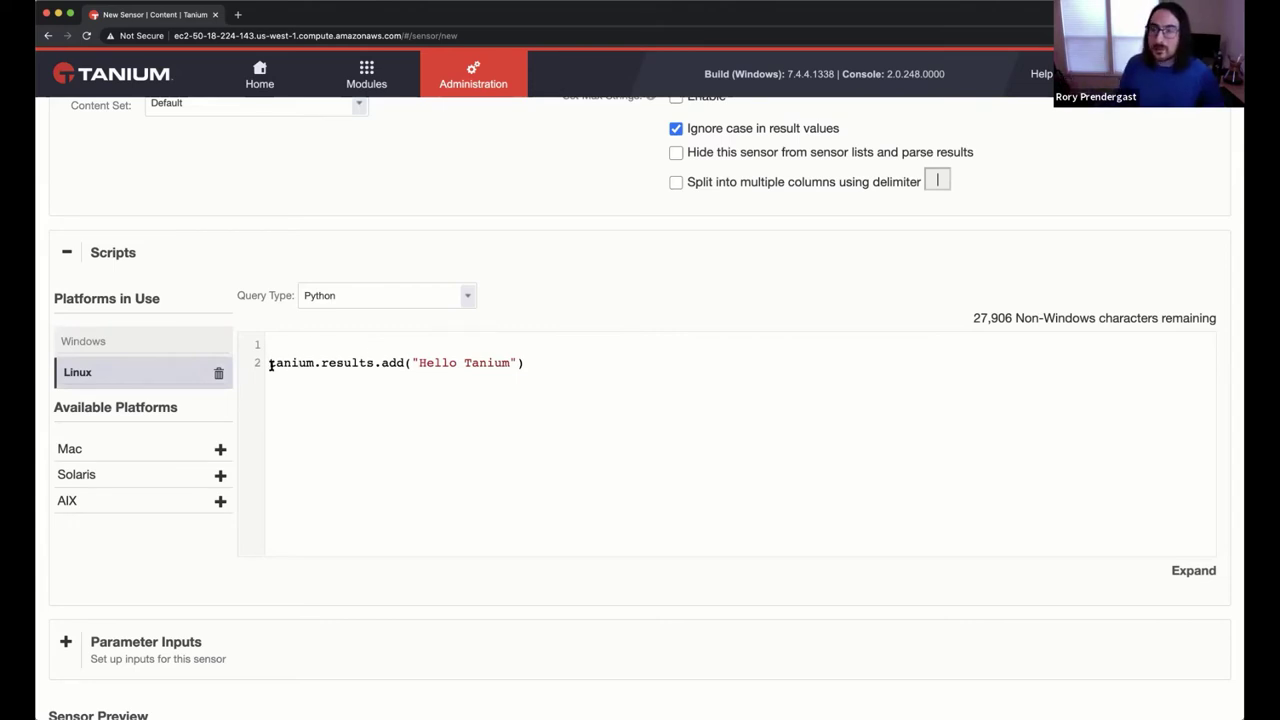
{"action": "left_click", "coordinate": [578, 364]}
{"action": "scroll", "coordinate": [714, 229], "scroll_direction": "down", "scroll_amount": 3}
{"action": "scroll", "coordinate": [714, 229], "scroll_direction": "up", "scroll_amount": 4}
- Switch between the Windows and Linux scripts and scroll back to the Linux Python editor
{"action": "scroll", "coordinate": [716, 231], "scroll_direction": "up", "scroll_amount": 3}
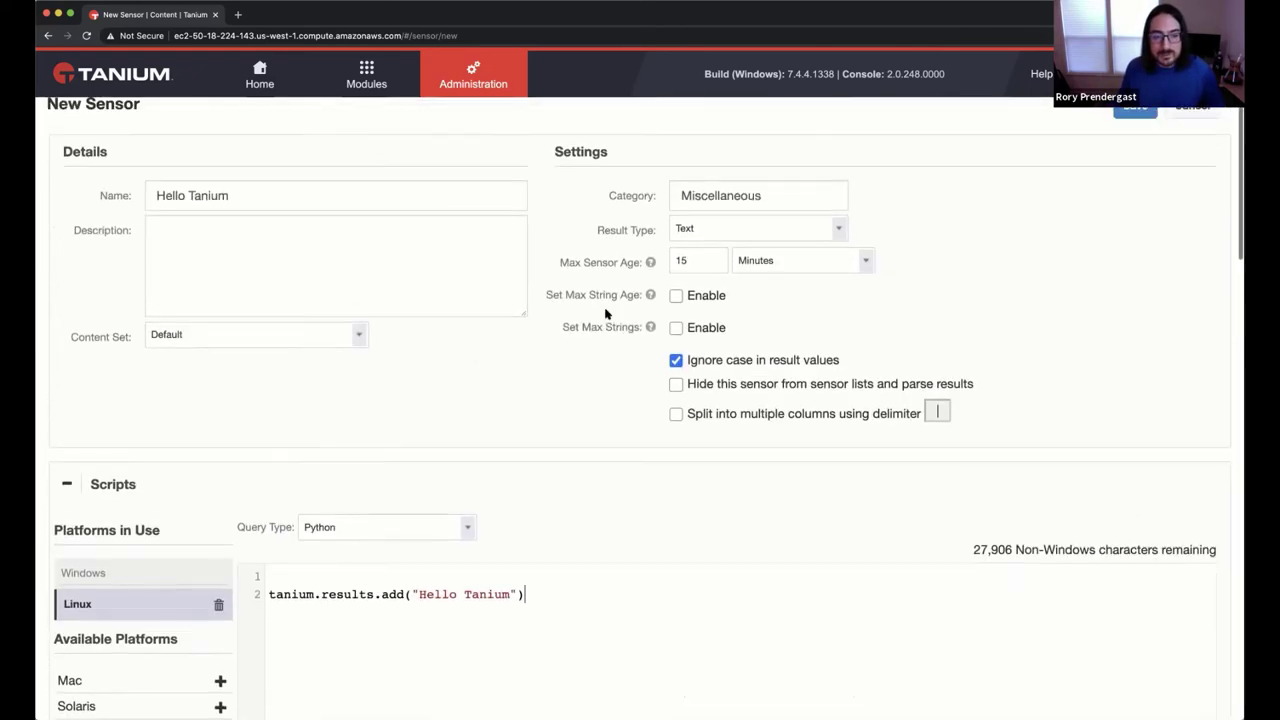
{"action": "left_click", "coordinate": [86, 575]}
{"action": "left_click", "coordinate": [106, 607]}
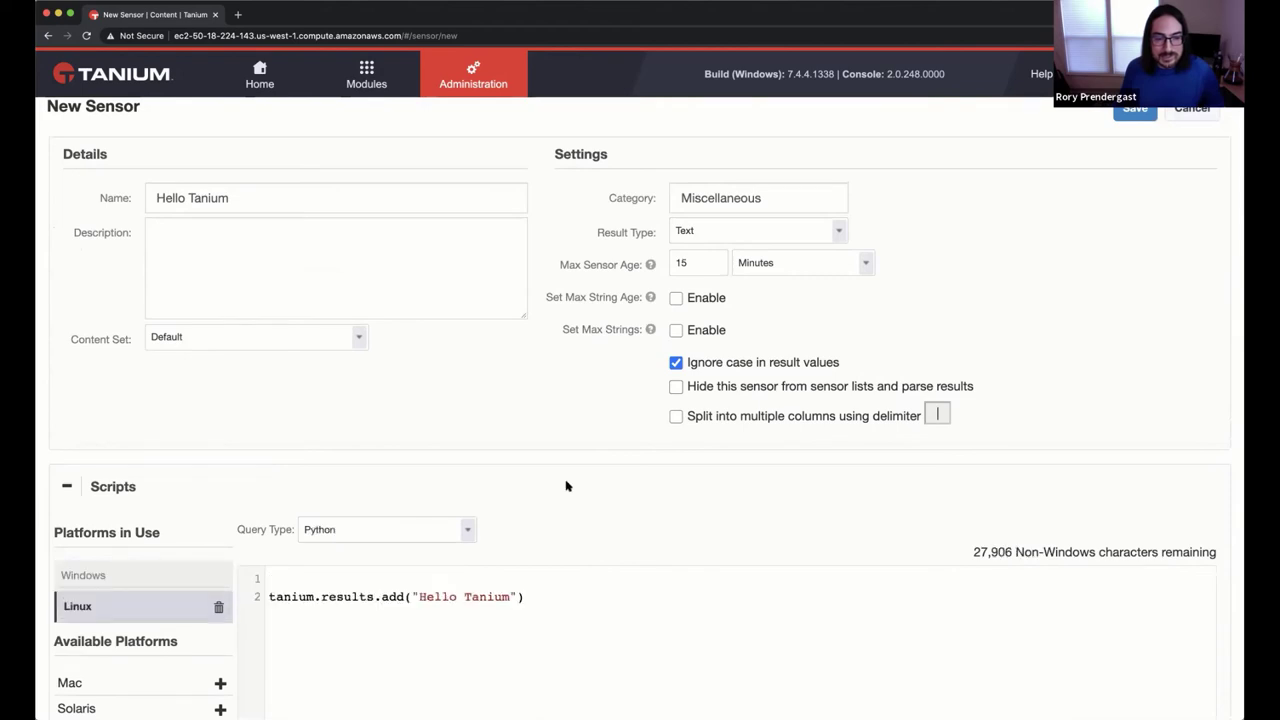
{"action": "scroll", "coordinate": [580, 486], "scroll_direction": "down", "scroll_amount": 10}
{"action": "scroll", "coordinate": [583, 486], "scroll_direction": "down", "scroll_amount": 10}
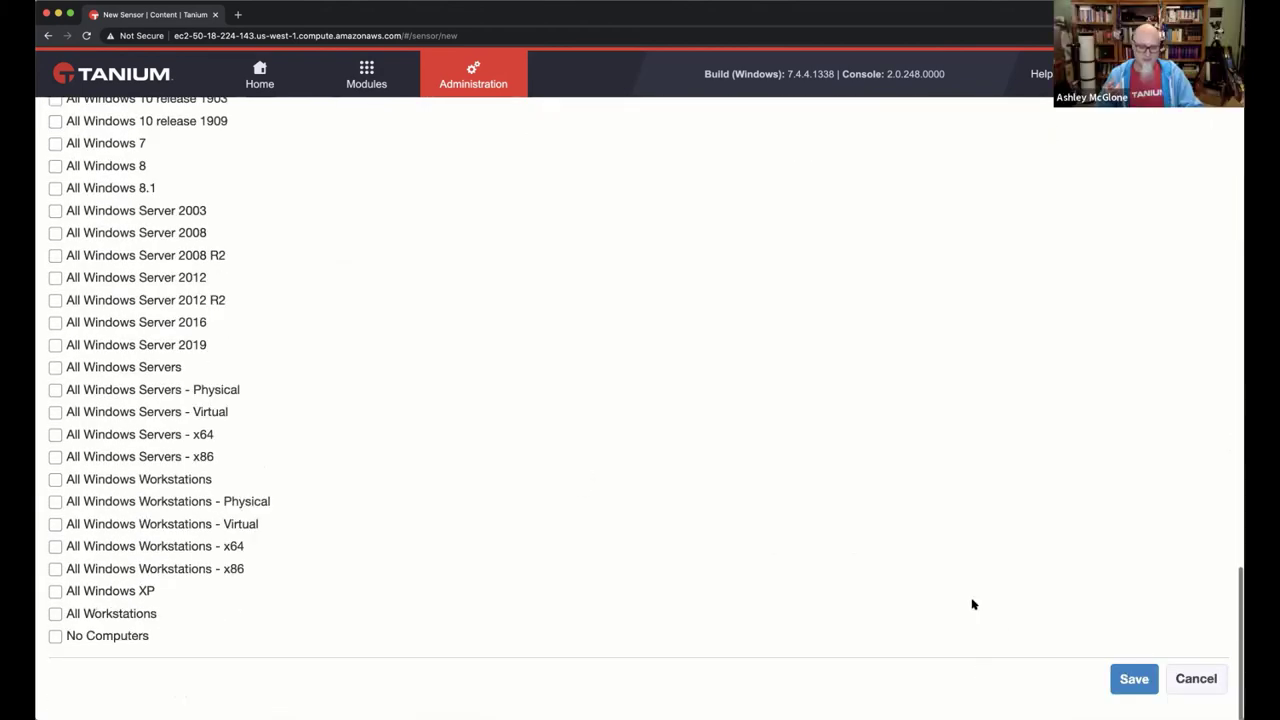
{"action": "scroll", "coordinate": [914, 569], "scroll_direction": "up", "scroll_amount": 15}
{"action": "scroll", "coordinate": [914, 570], "scroll_direction": "up", "scroll_amount": 2}
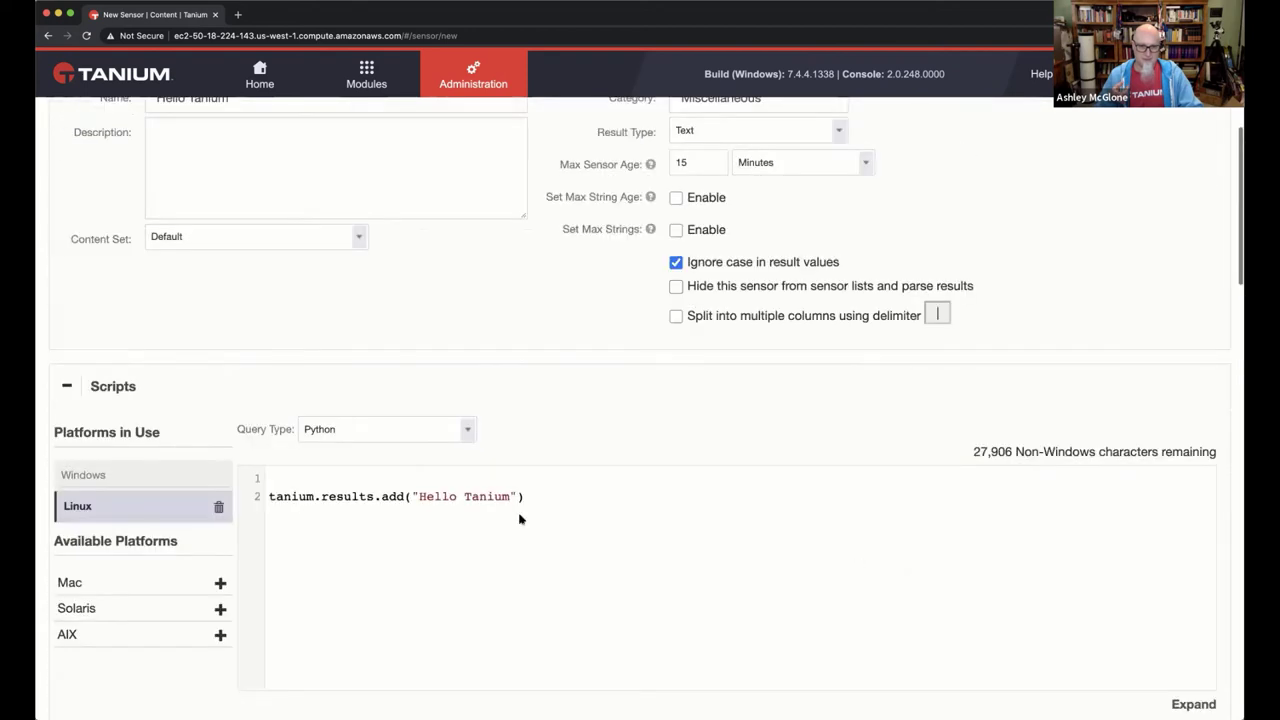
- Make the Linux script 'import tanium', a blank line, then tanium.results.add("Hello Tanium")
{"action": "left_click", "coordinate": [306, 480]}
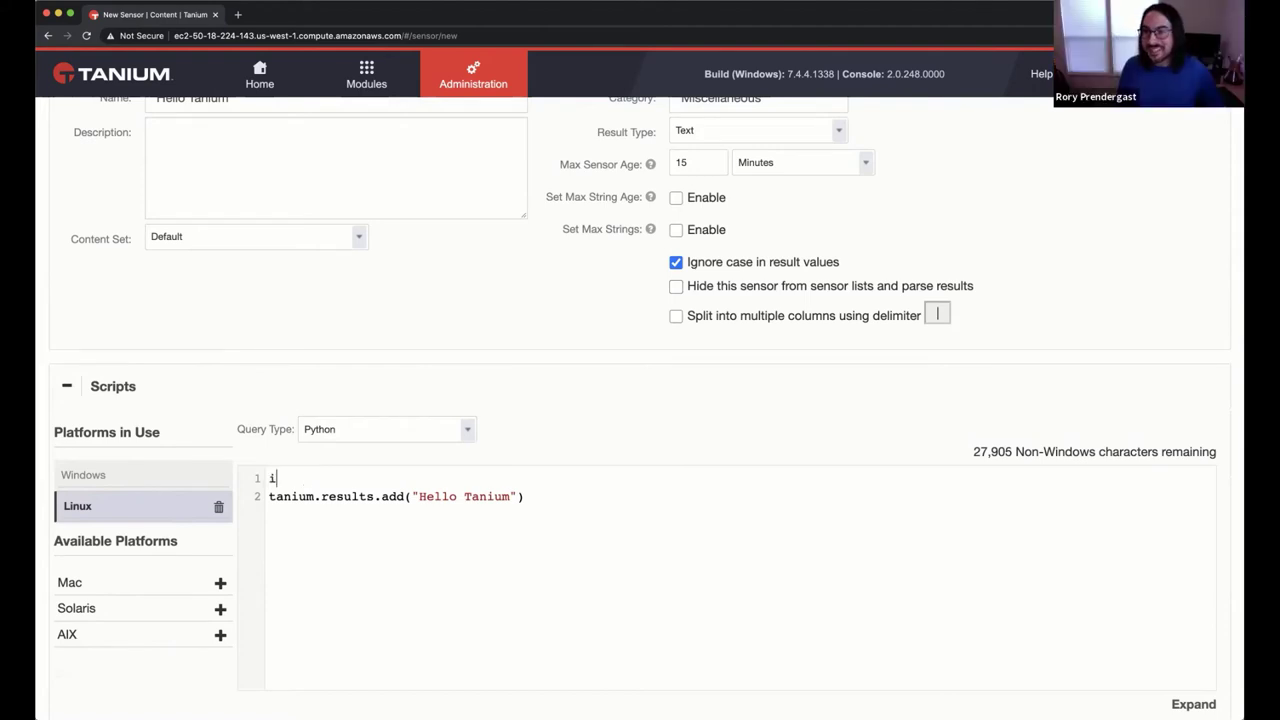
{"action": "type", "text": "mport tanium"}
{"action": "key", "text": "Return"}
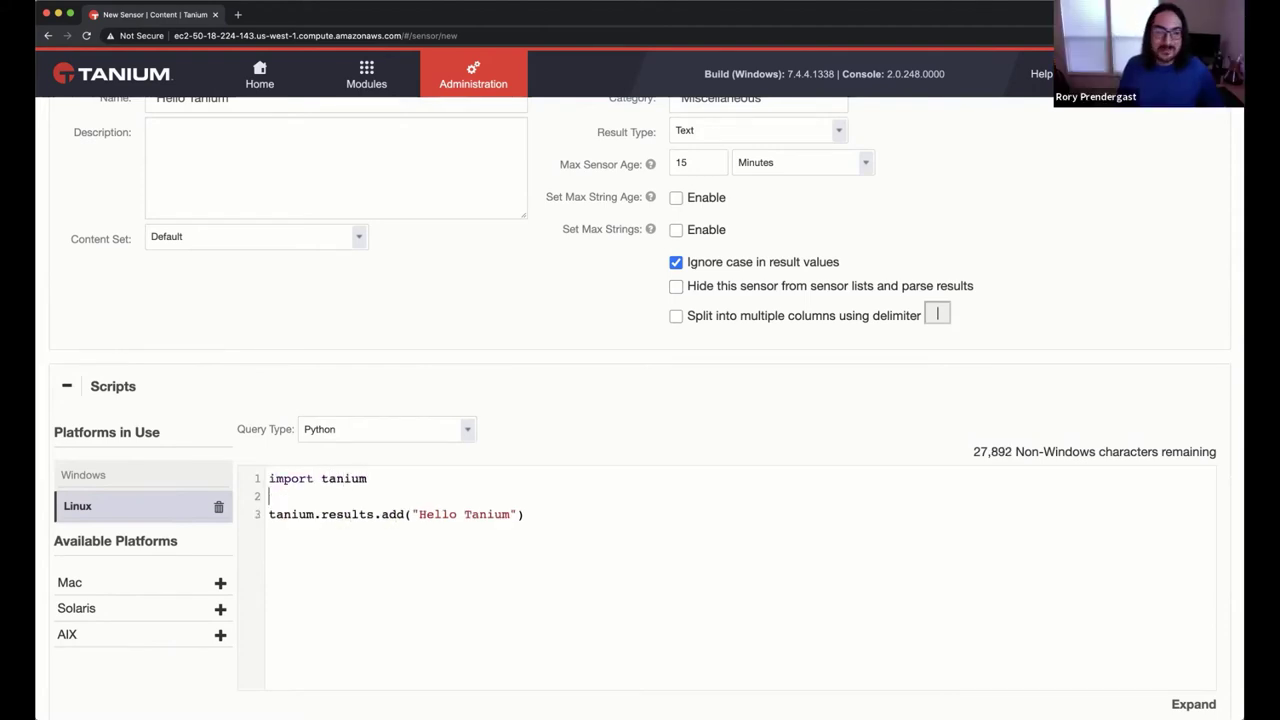
{"action": "key", "text": "Return"}
{"action": "key", "text": "Return"}
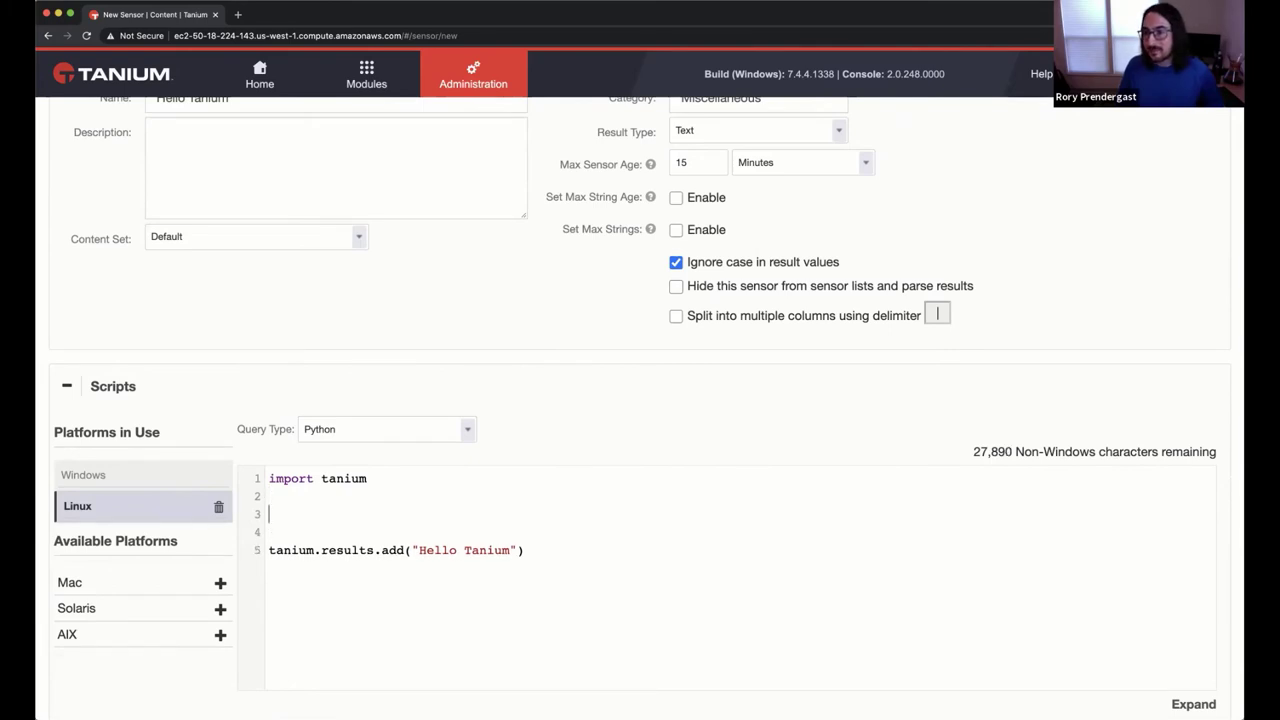
{"action": "type", "text": "im"}
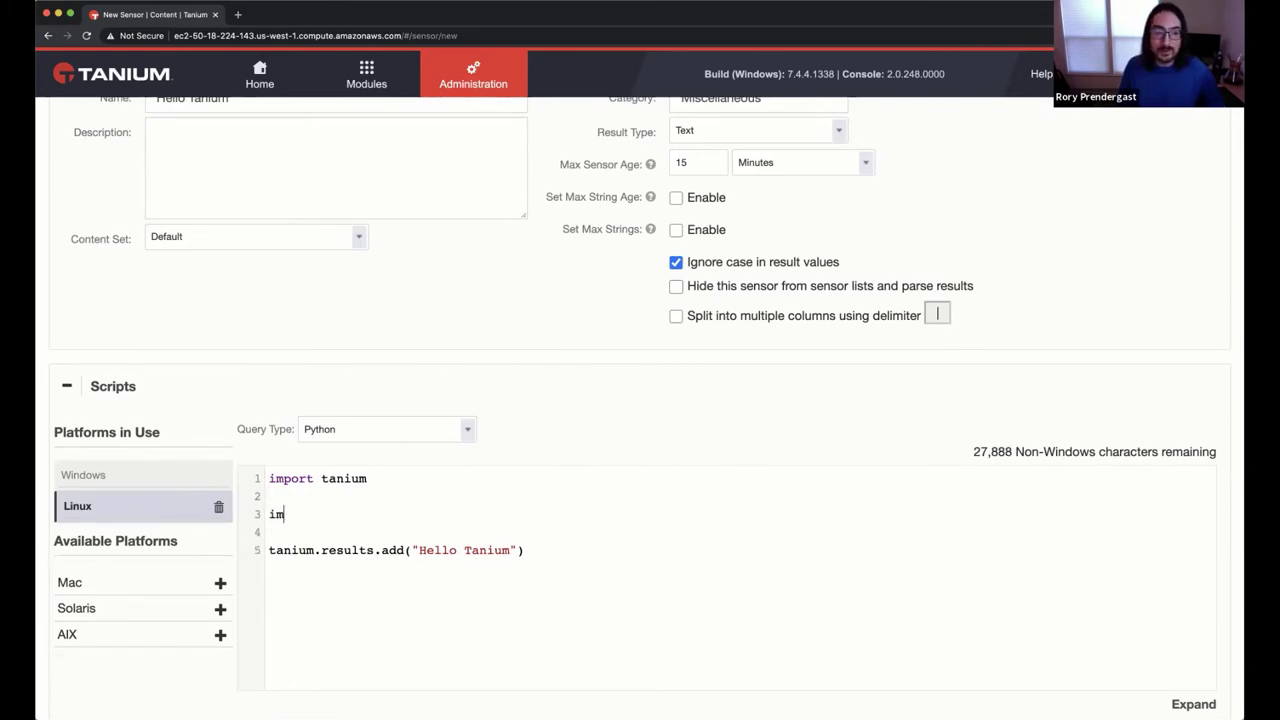
{"action": "type", "text": "port os"}
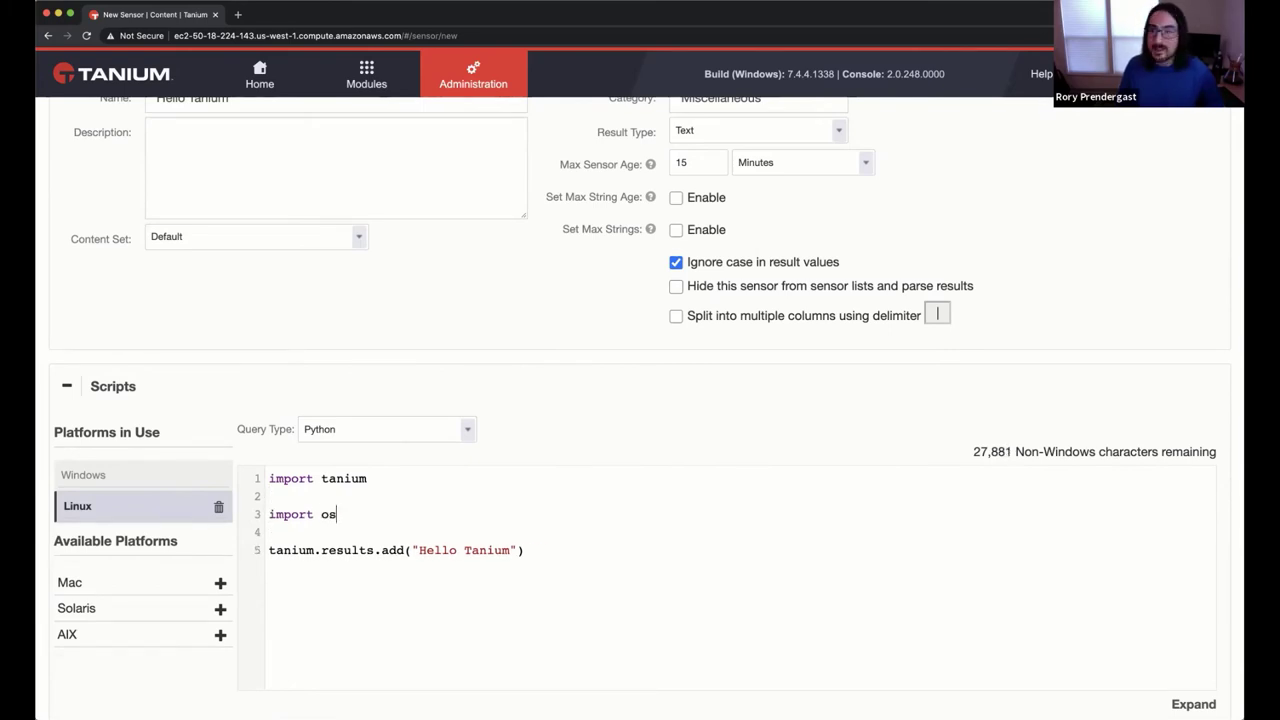
{"action": "key", "text": "BackSpace"}
{"action": "key", "text": "BackSpace"}
{"action": "key", "text": "BackSpace"}
{"action": "key", "text": "BackSpace"}
{"action": "key", "text": "BackSpace"}
{"action": "key", "text": "BackSpace"}
{"action": "key", "text": "BackSpace"}
{"action": "key", "text": "BackSpace"}
{"action": "key", "text": "BackSpace"}
{"action": "key", "text": "BackSpace"}
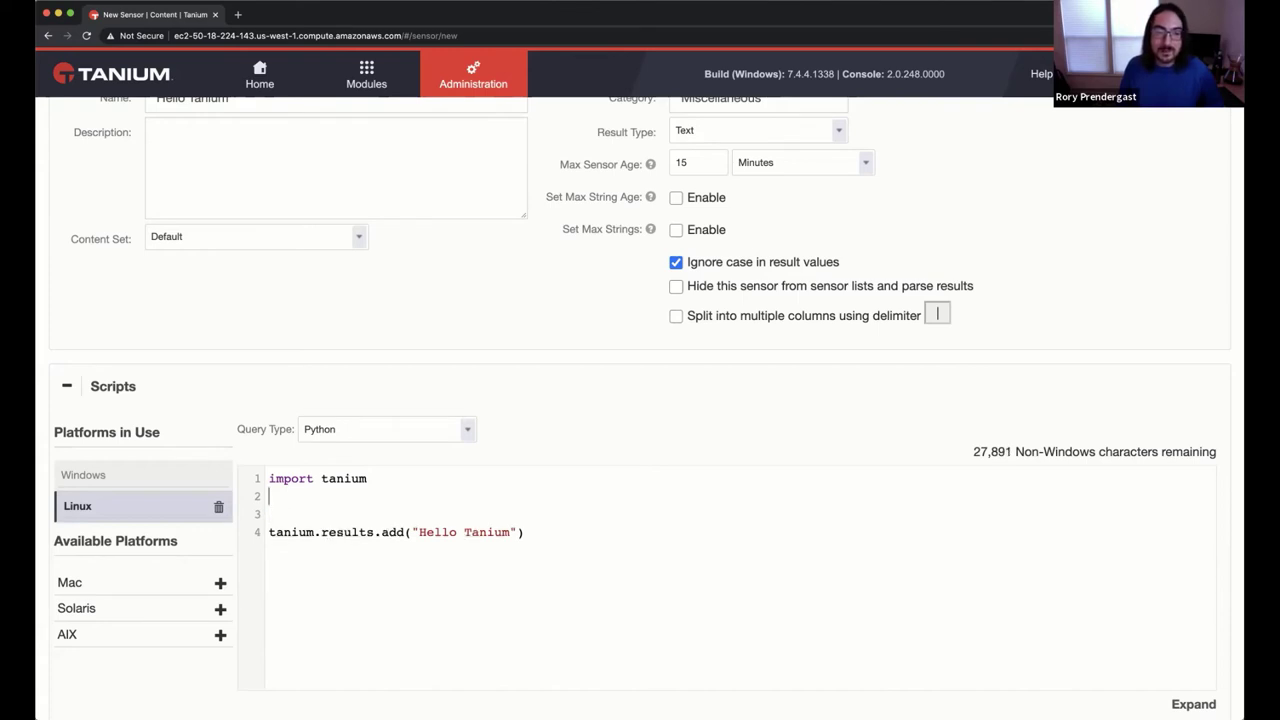
{"action": "key", "text": "BackSpace"}
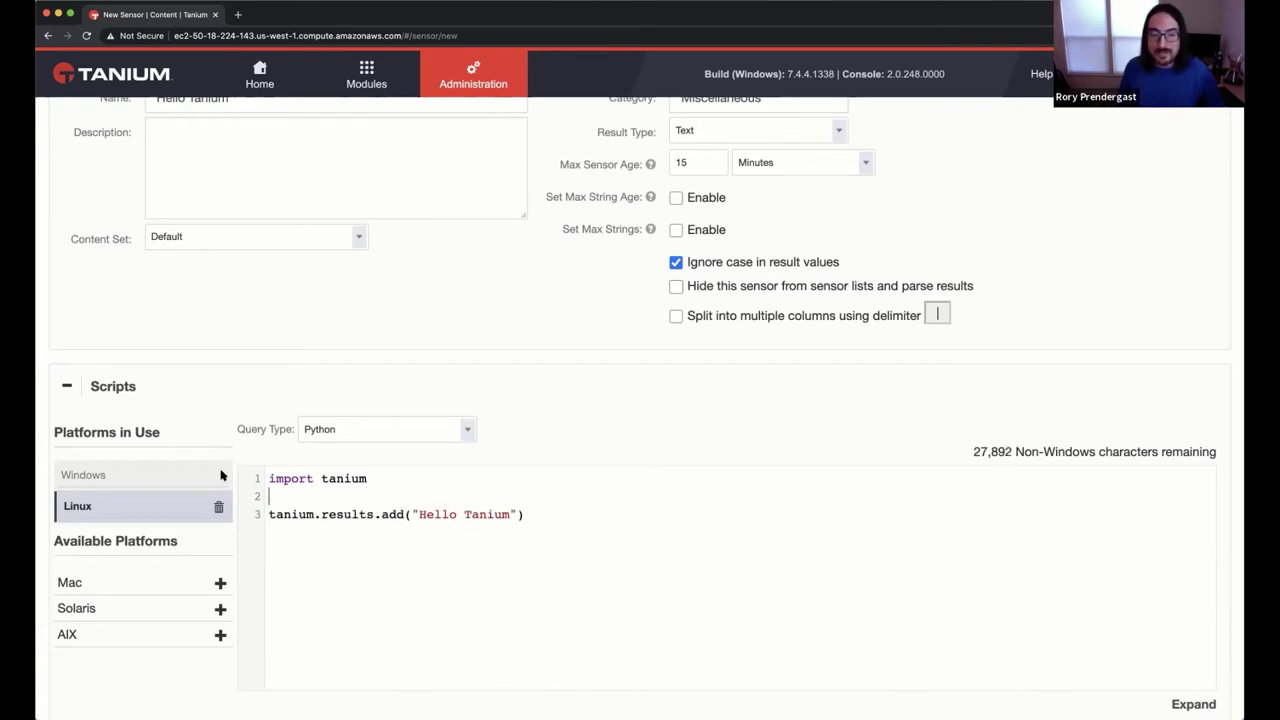
{"action": "double_click", "coordinate": [338, 479]}
{"action": "left_click", "coordinate": [395, 496]}
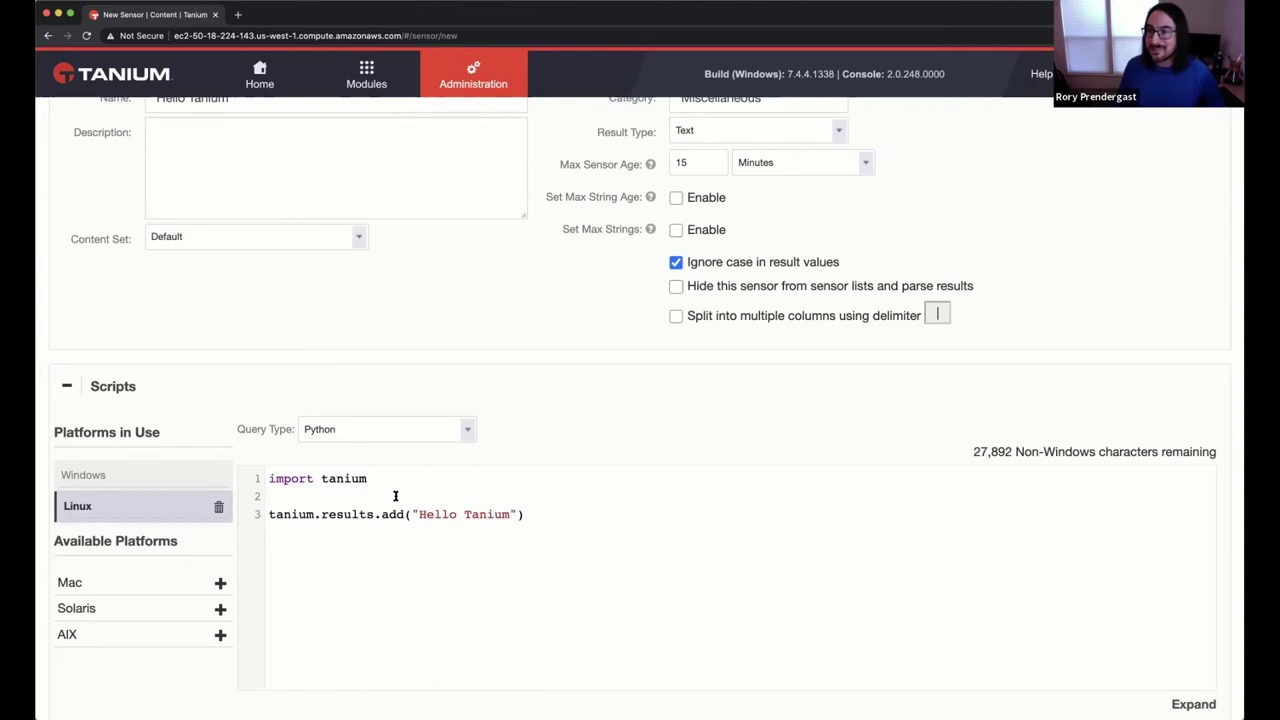
{"action": "scroll", "coordinate": [435, 547], "scroll_direction": "down", "scroll_amount": 2}
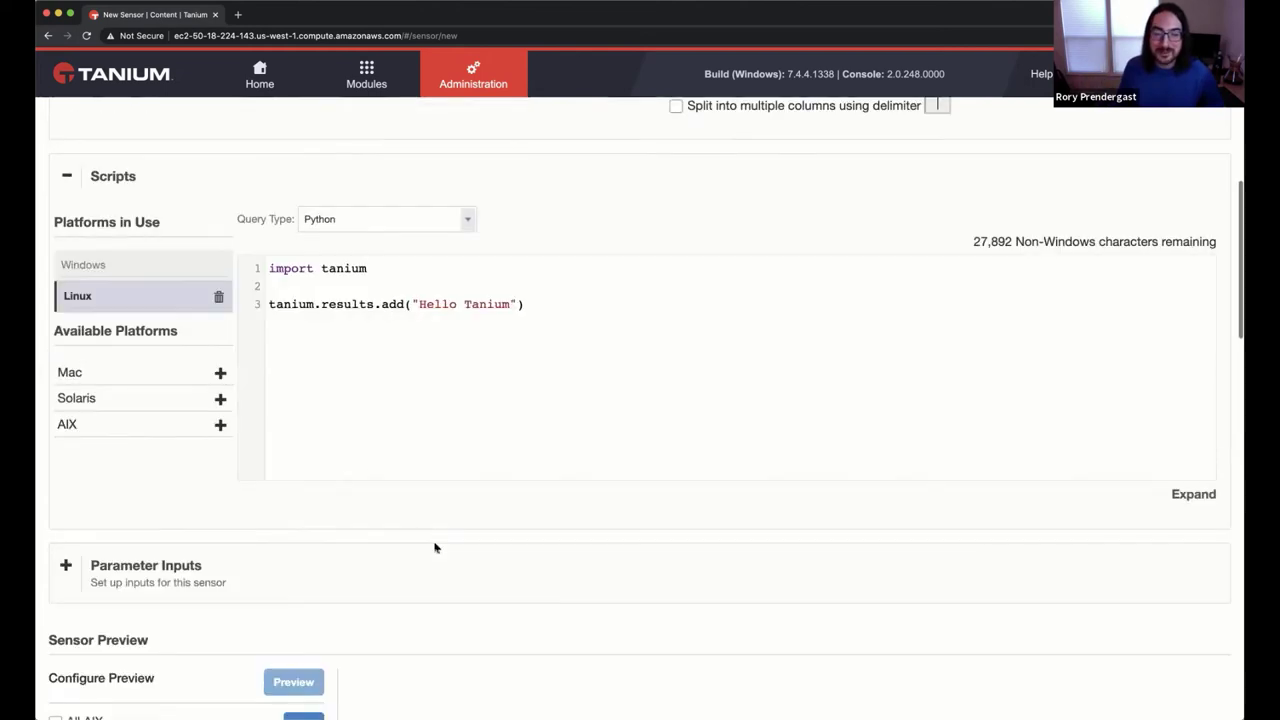
{"action": "scroll", "coordinate": [435, 547], "scroll_direction": "down", "scroll_amount": 2}
{"action": "scroll", "coordinate": [709, 434], "scroll_direction": "down", "scroll_amount": 10}
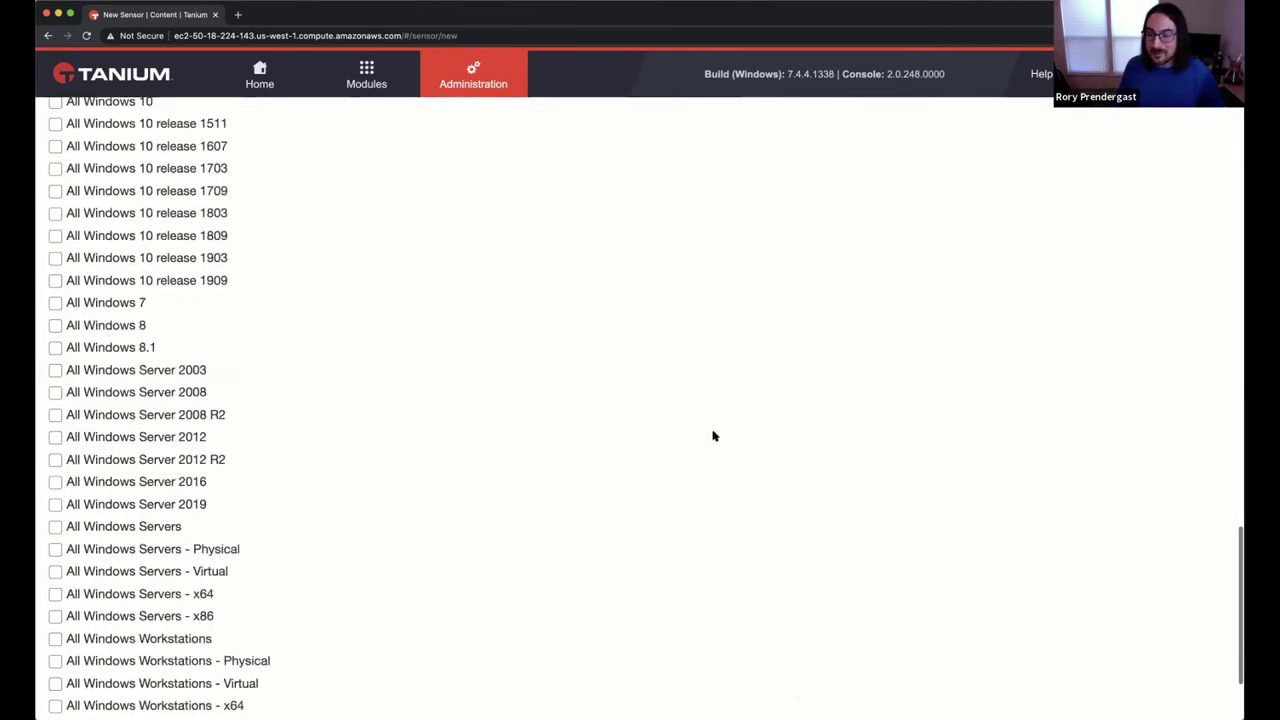
- Save the Hello Tanium sensor and confirm with Yes
{"action": "scroll", "coordinate": [727, 438], "scroll_direction": "down", "scroll_amount": 3}
{"action": "left_click", "coordinate": [1134, 679]}
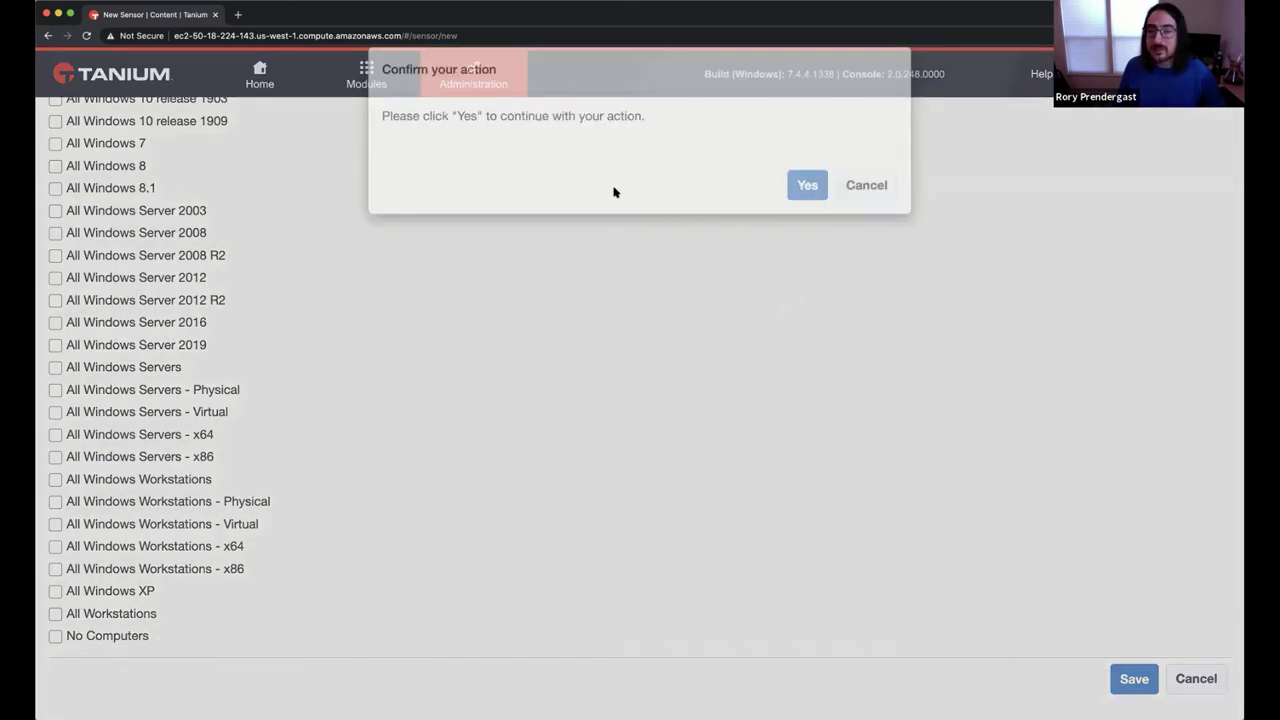
{"action": "left_click", "coordinate": [808, 210]}
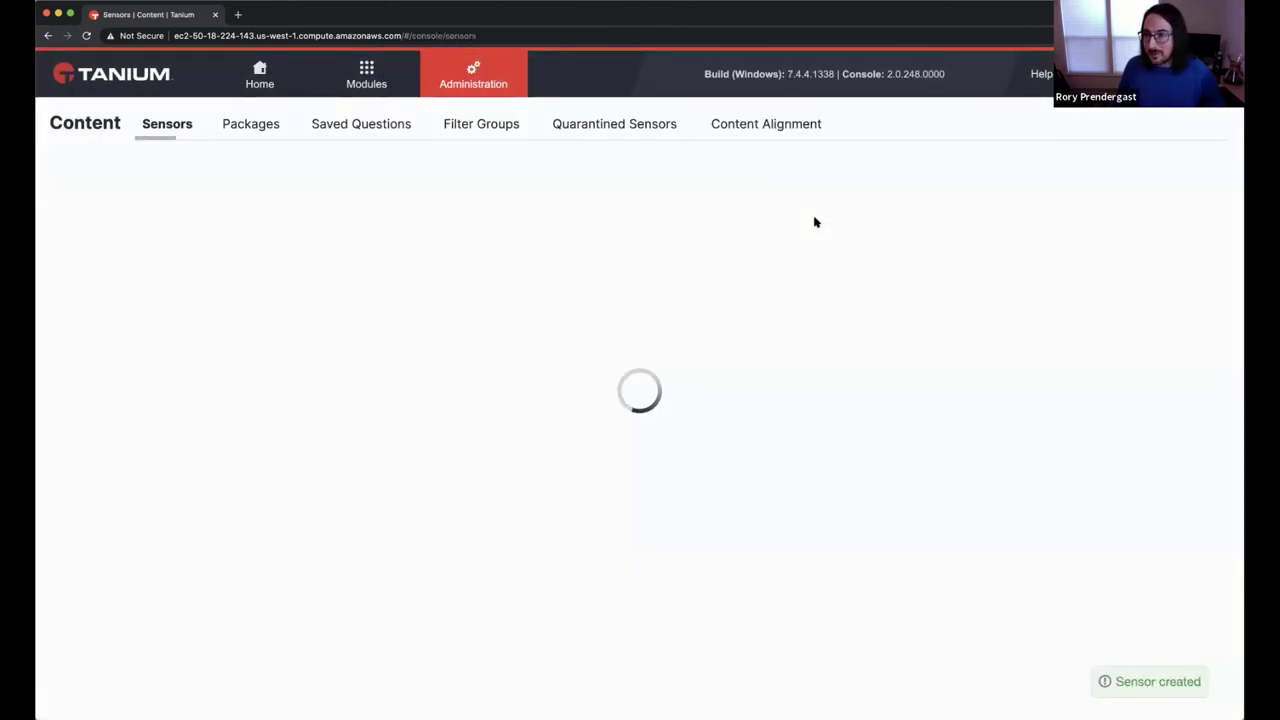
- From Home, ask all machines 'get os platform and hello tanium'
{"action": "left_click", "coordinate": [262, 80]}
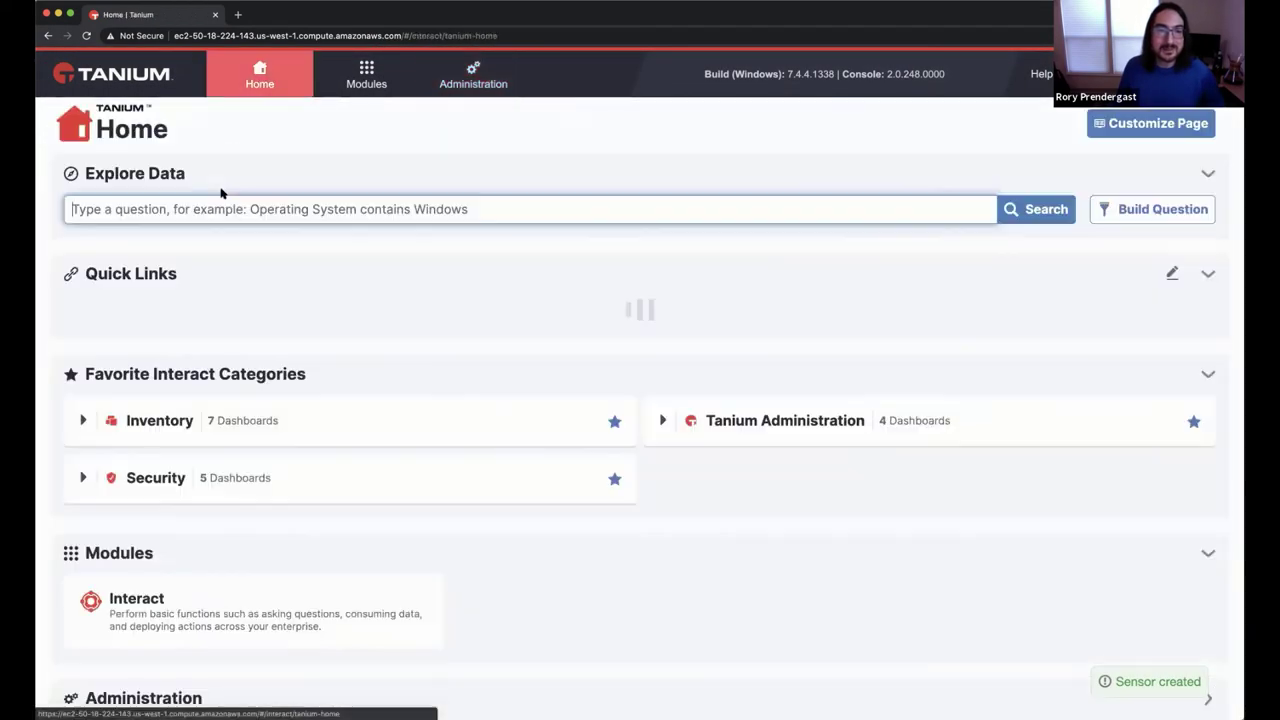
{"action": "type", "text": "get"}
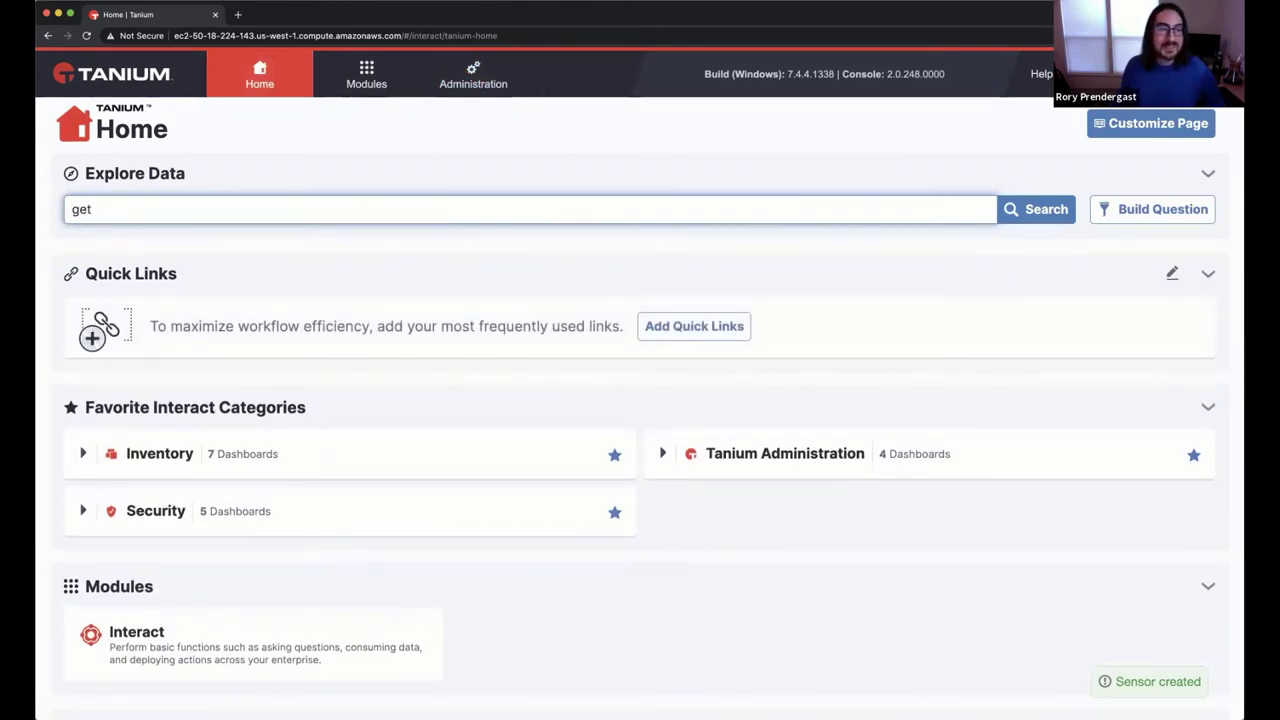
{"action": "type", "text": " compu"}
{"action": "key", "text": "BackSpace"}
{"action": "key", "text": "BackSpace"}
{"action": "type", "text": "os platform and hell"}
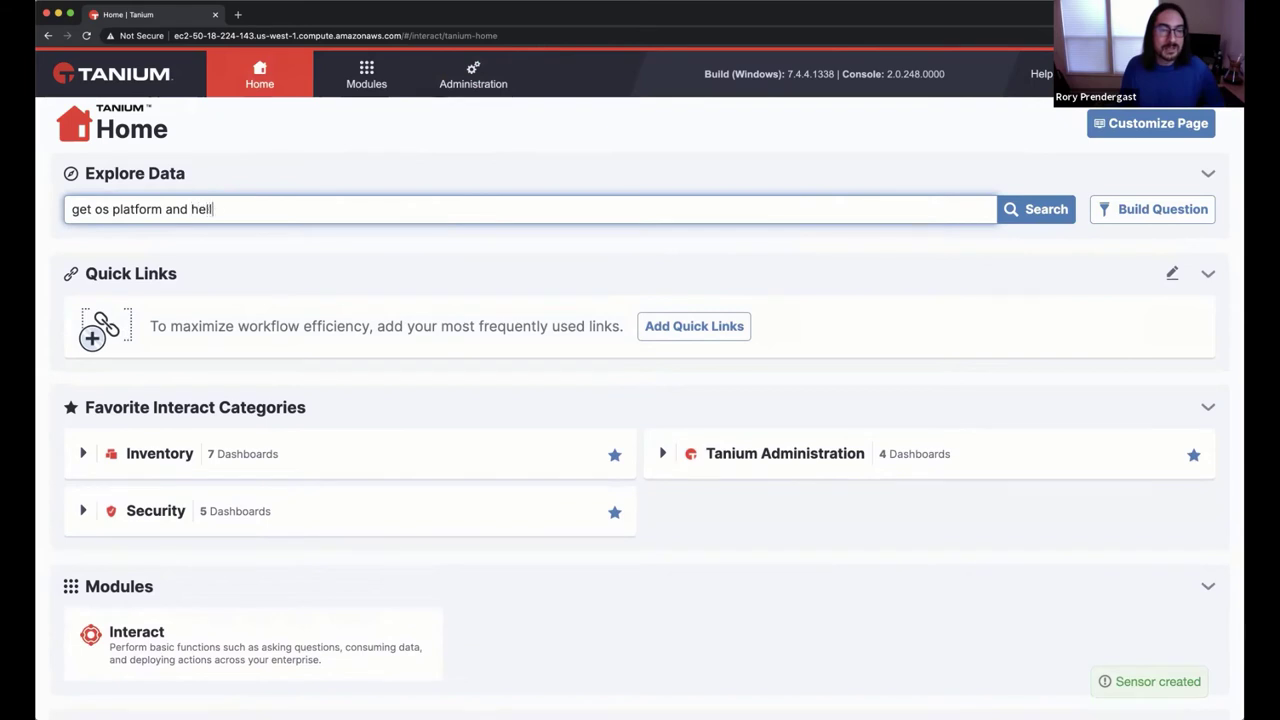
{"action": "type", "text": "o tanium"}
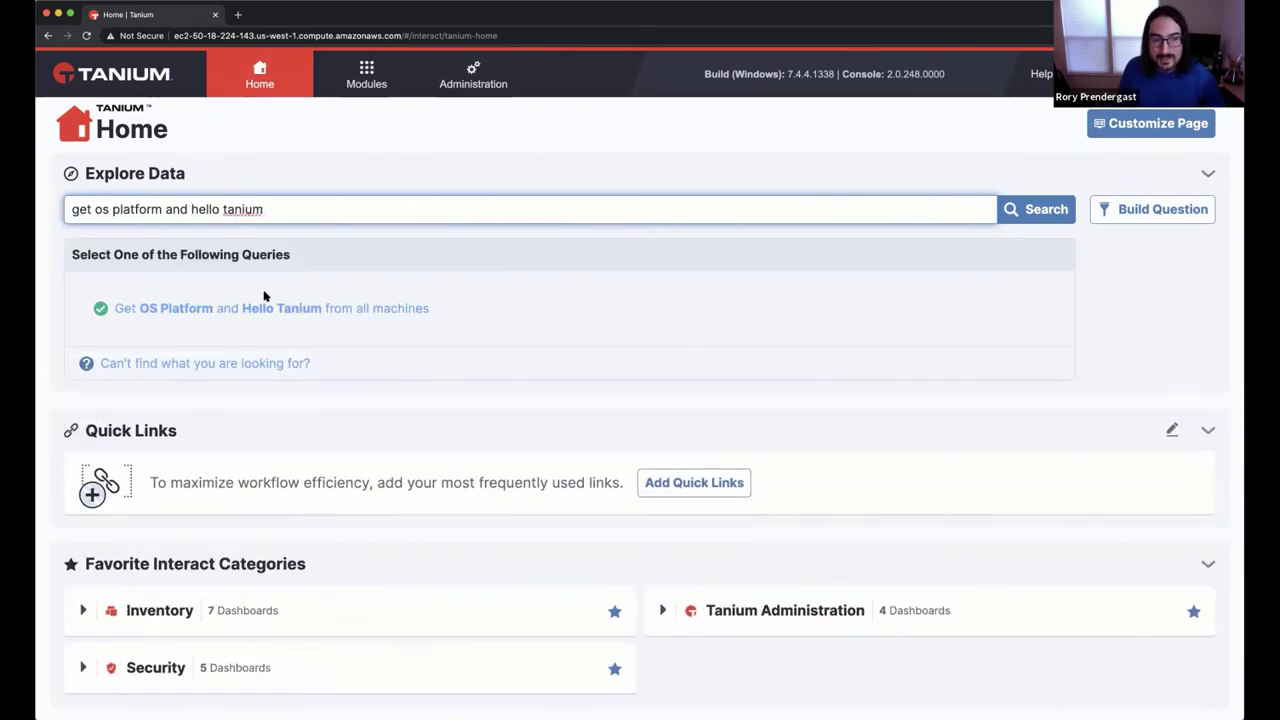
{"action": "left_click", "coordinate": [267, 308]}
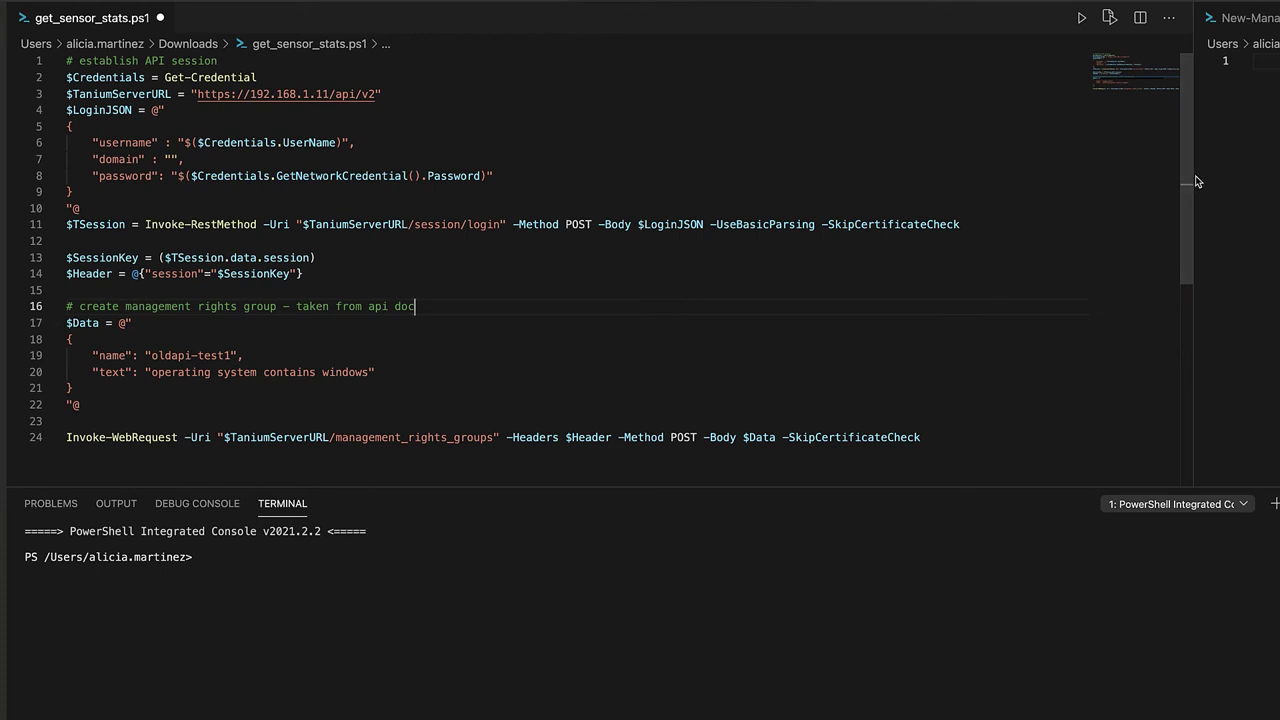
- Start New-ManagementRightsGroup.ps1 with an Import-Module line for the quoted TanRest path in Documents
{"action": "left_click_drag", "start_coordinate": [1191, 43], "coordinate": [894, 63]}
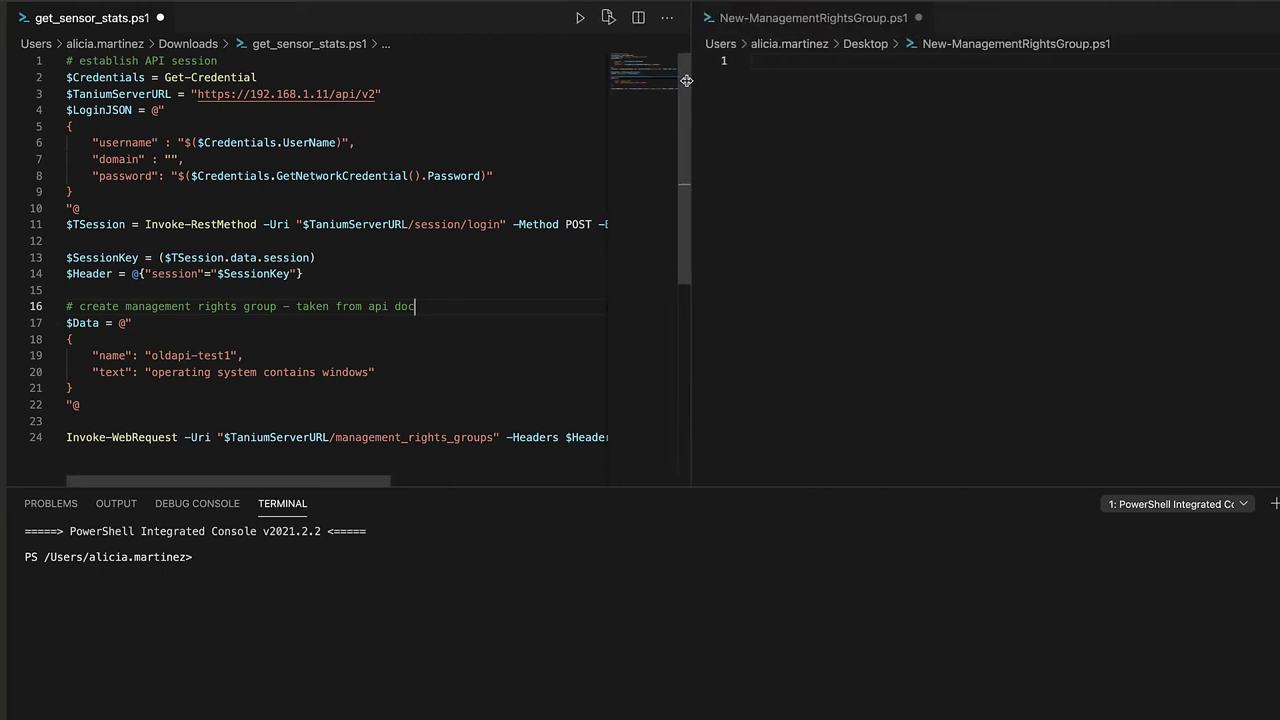
{"action": "left_click", "coordinate": [749, 62]}
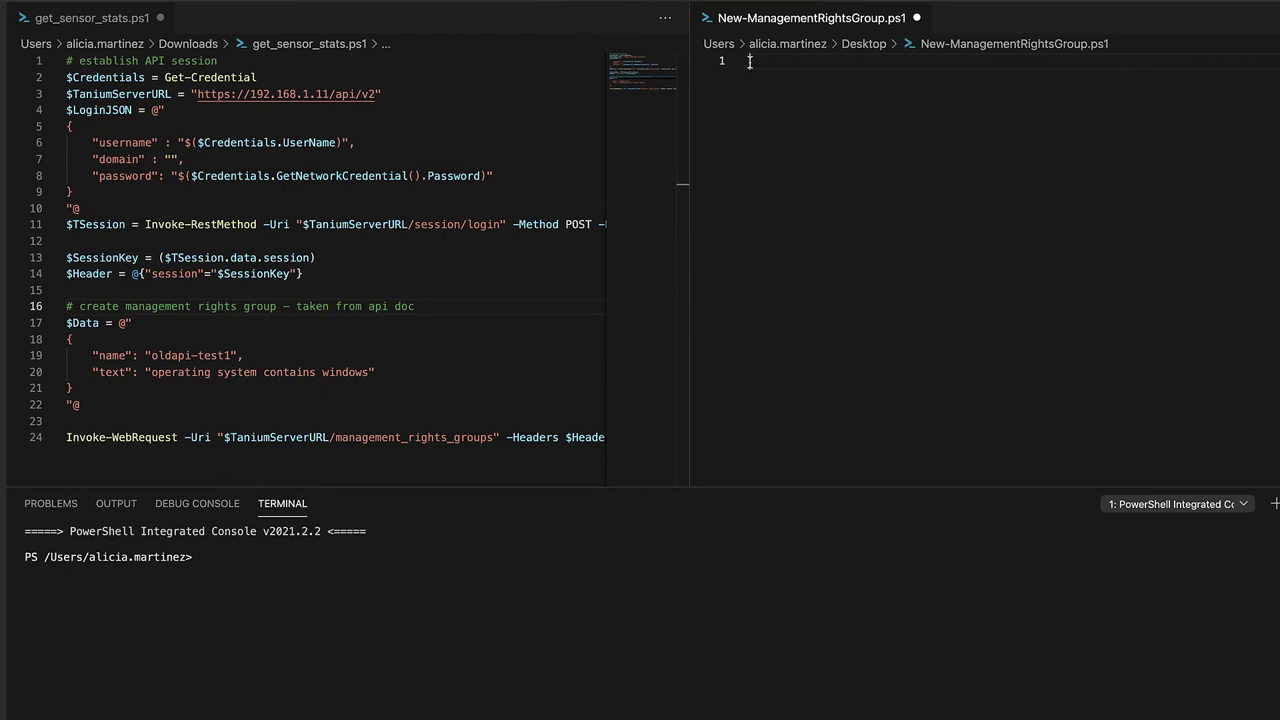
{"action": "type", "text": "Import-Module"}
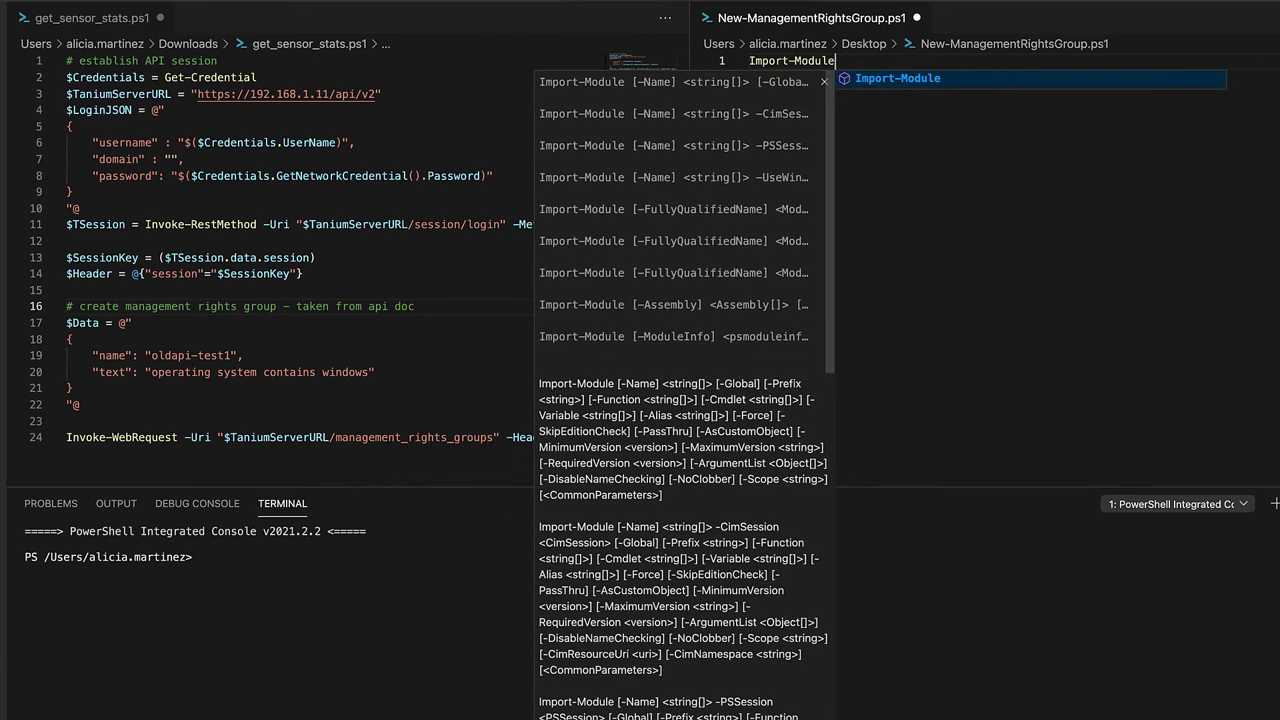
{"action": "key", "text": "Tab"}
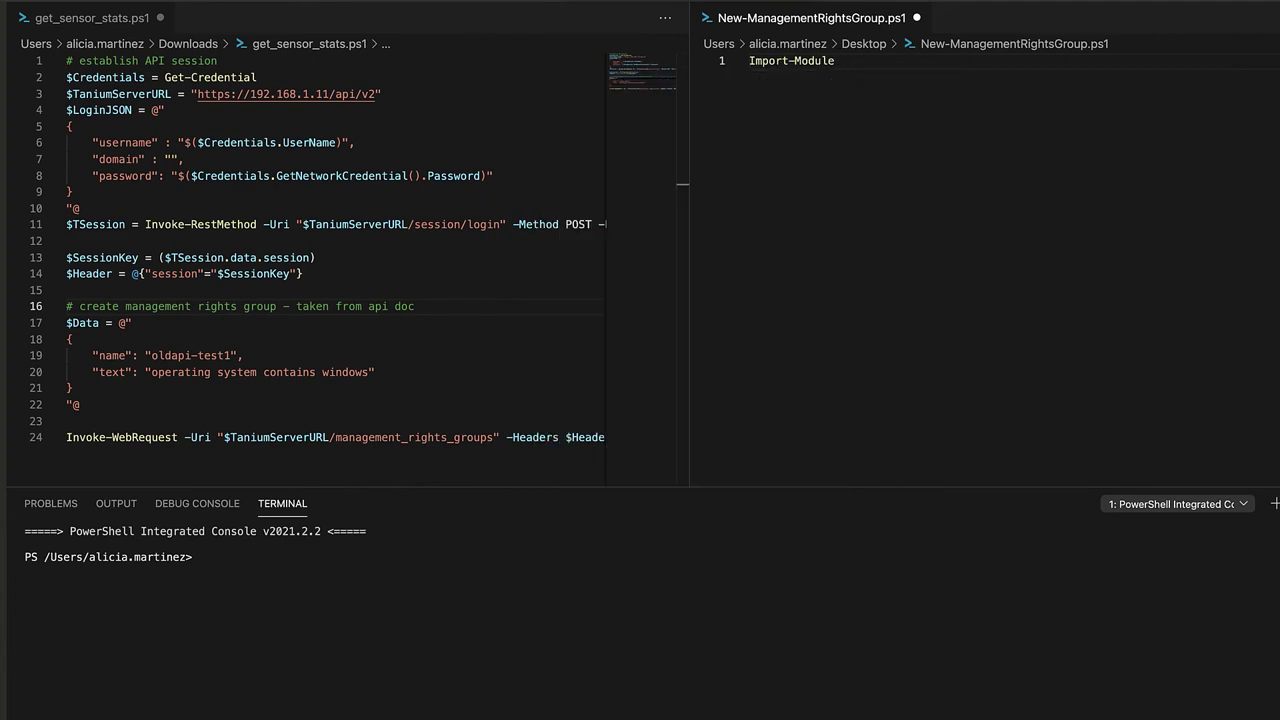
{"action": "type", "text": "\""}
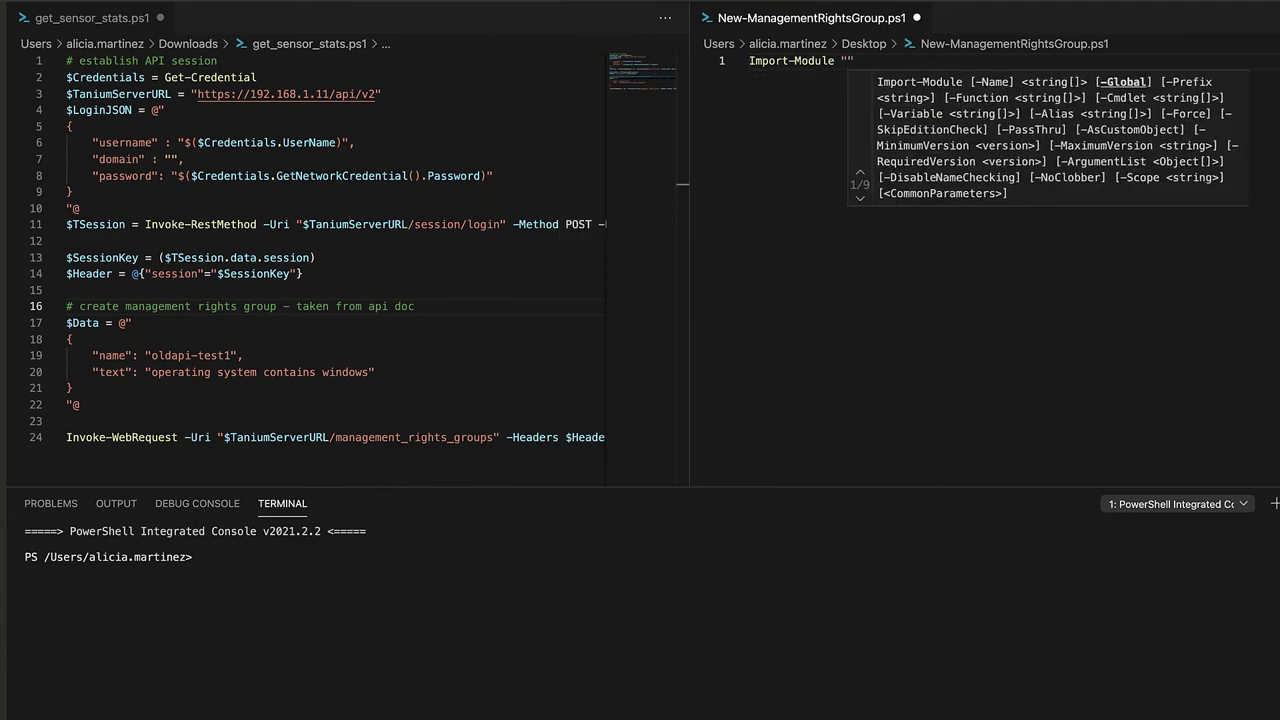
{"action": "type", "text": "/Users/alicia.martinez/Documents/TanRest-master/TanRest"}
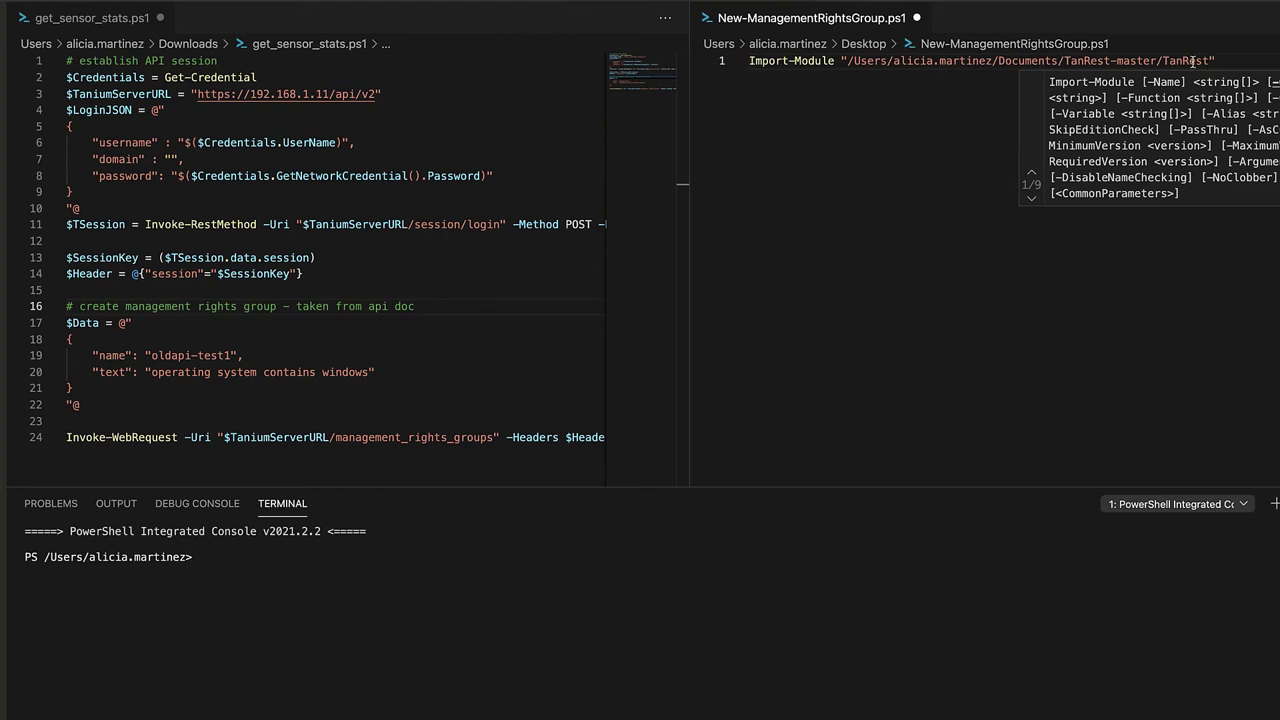
{"action": "left_click", "coordinate": [1233, 55]}
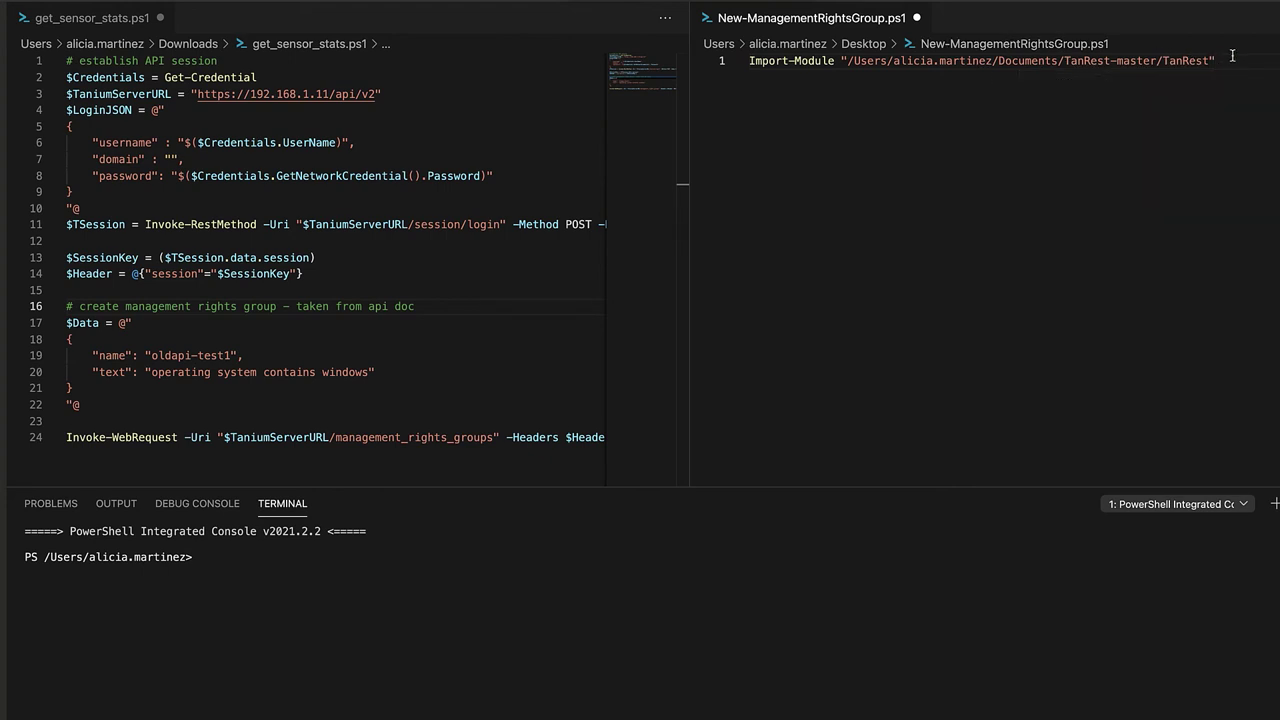
{"action": "key", "text": "Return"}
{"action": "key", "text": "Return"}
{"action": "key", "text": "F5"}
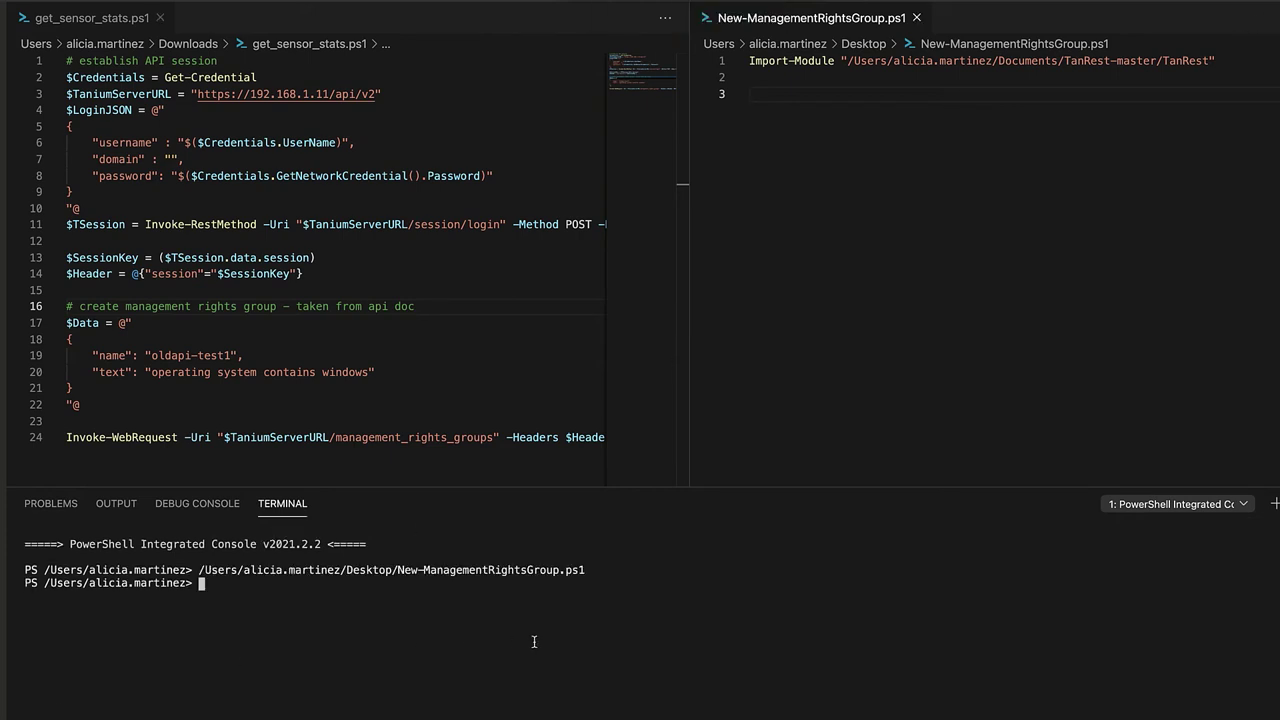
{"action": "left_click", "coordinate": [793, 92]}
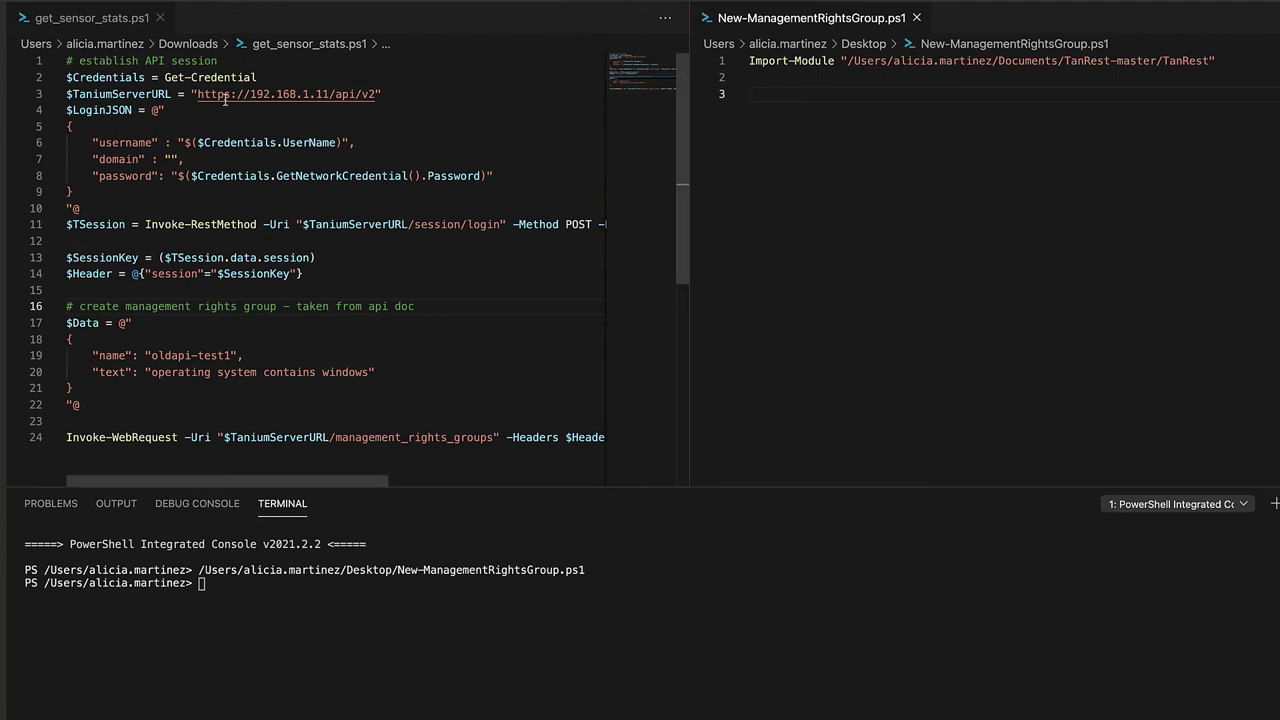
{"action": "left_click_drag", "start_coordinate": [336, 94], "coordinate": [66, 94]}
{"action": "key", "text": "super+c"}
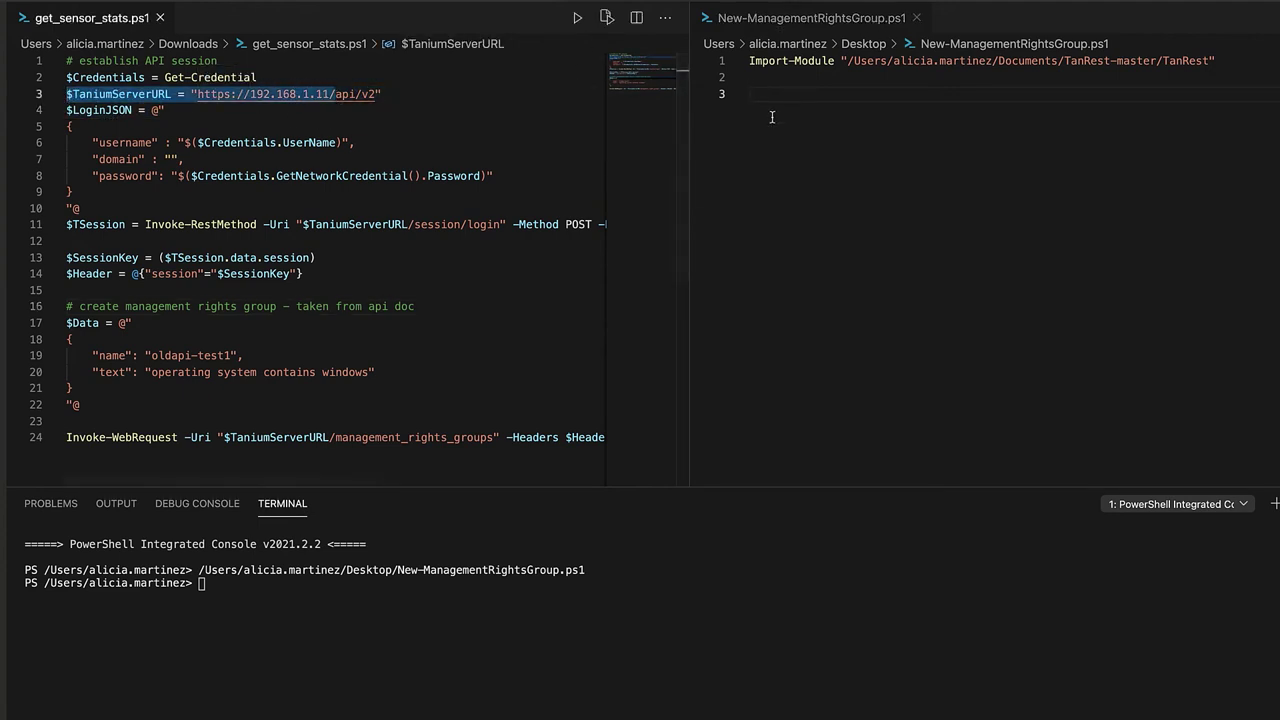
{"action": "left_click", "coordinate": [764, 95]}
{"action": "key", "text": "super+v"}
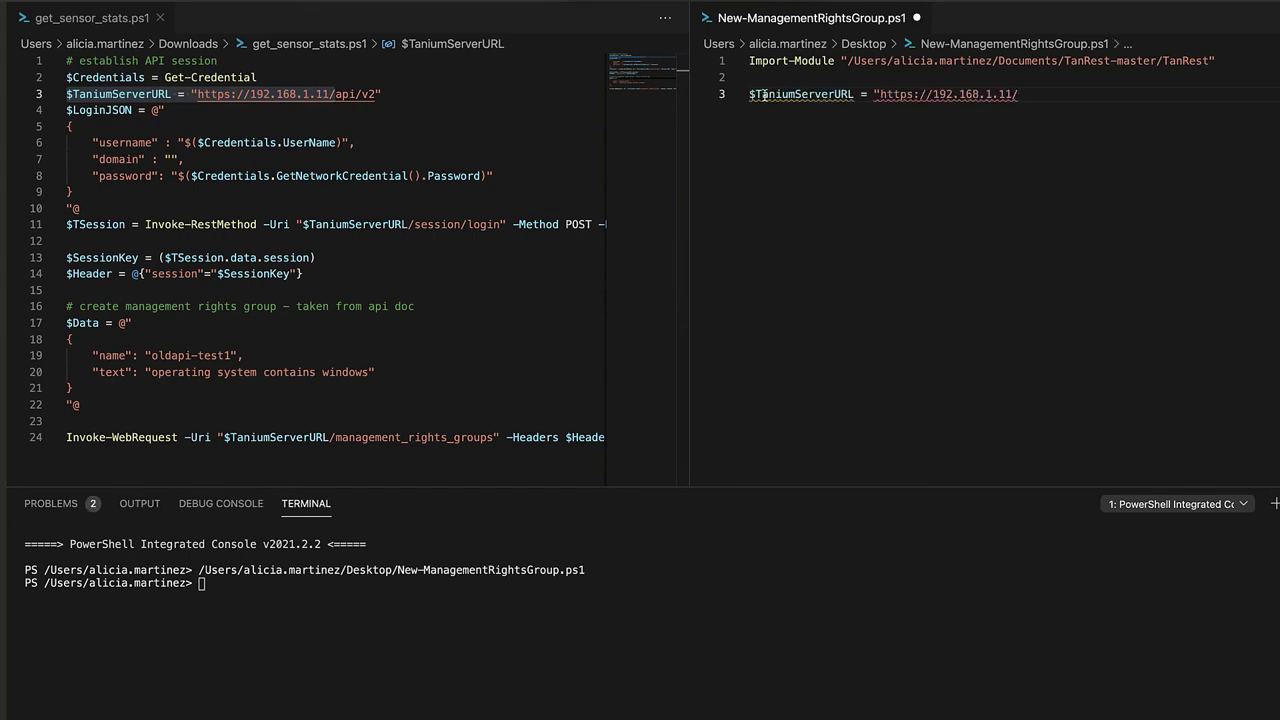
{"action": "key", "text": "BackSpace"}
{"action": "key", "text": "Return"}
{"action": "key", "text": "Return"}
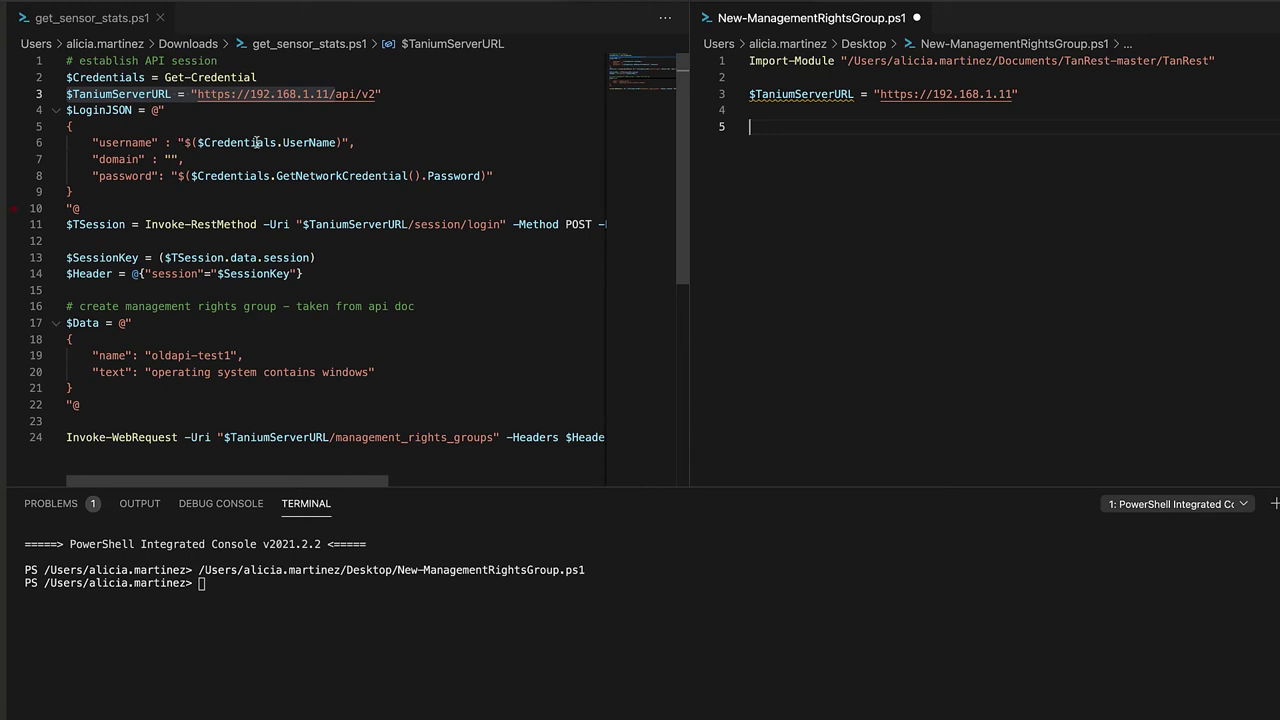
- Add $WebSession = New-TaniumWebSession -ServerURI $TaniumServerURL -DisableCertificateValidation on line 5
{"action": "type", "text": "$Webs"}
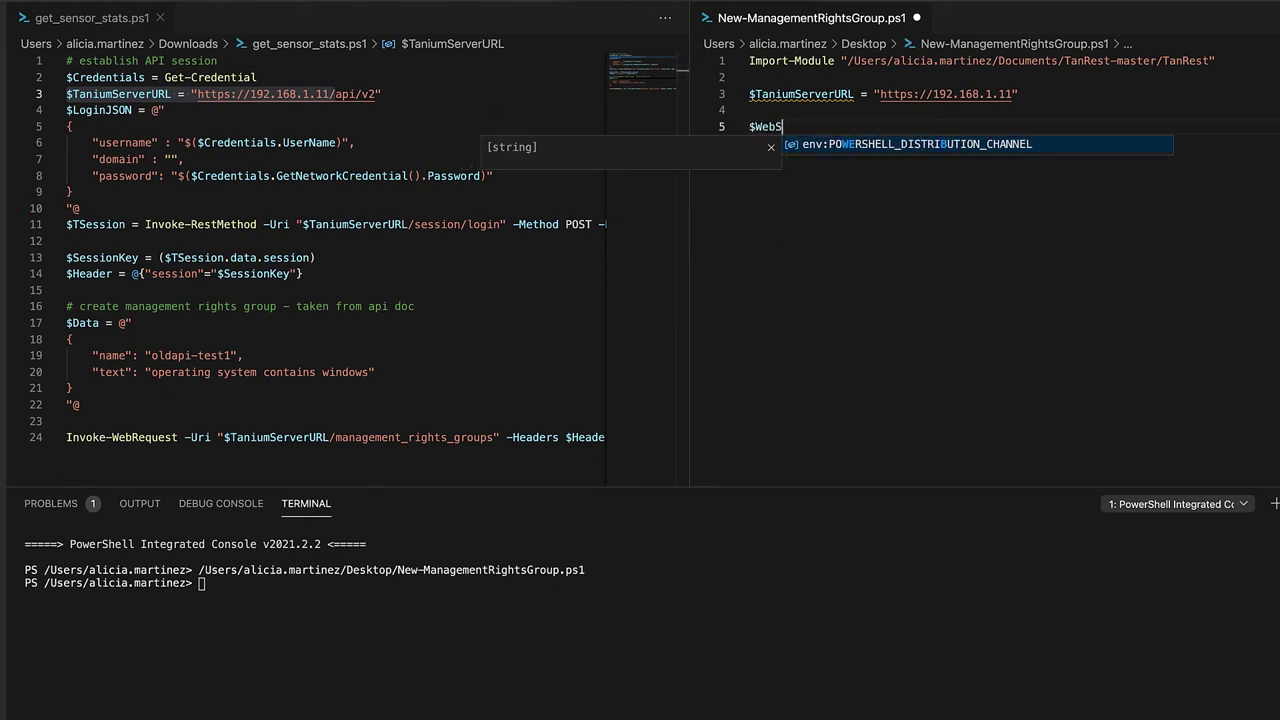
{"action": "type", "text": "ession ="}
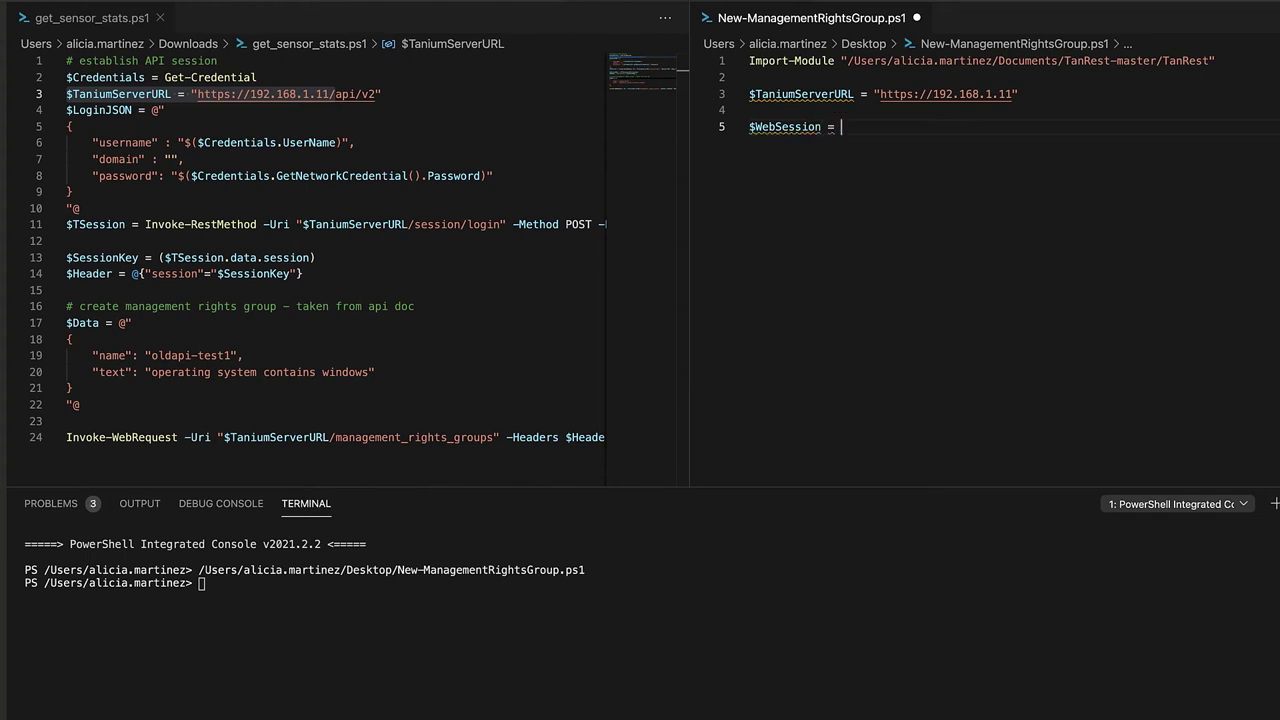
{"action": "type", "text": "New"}
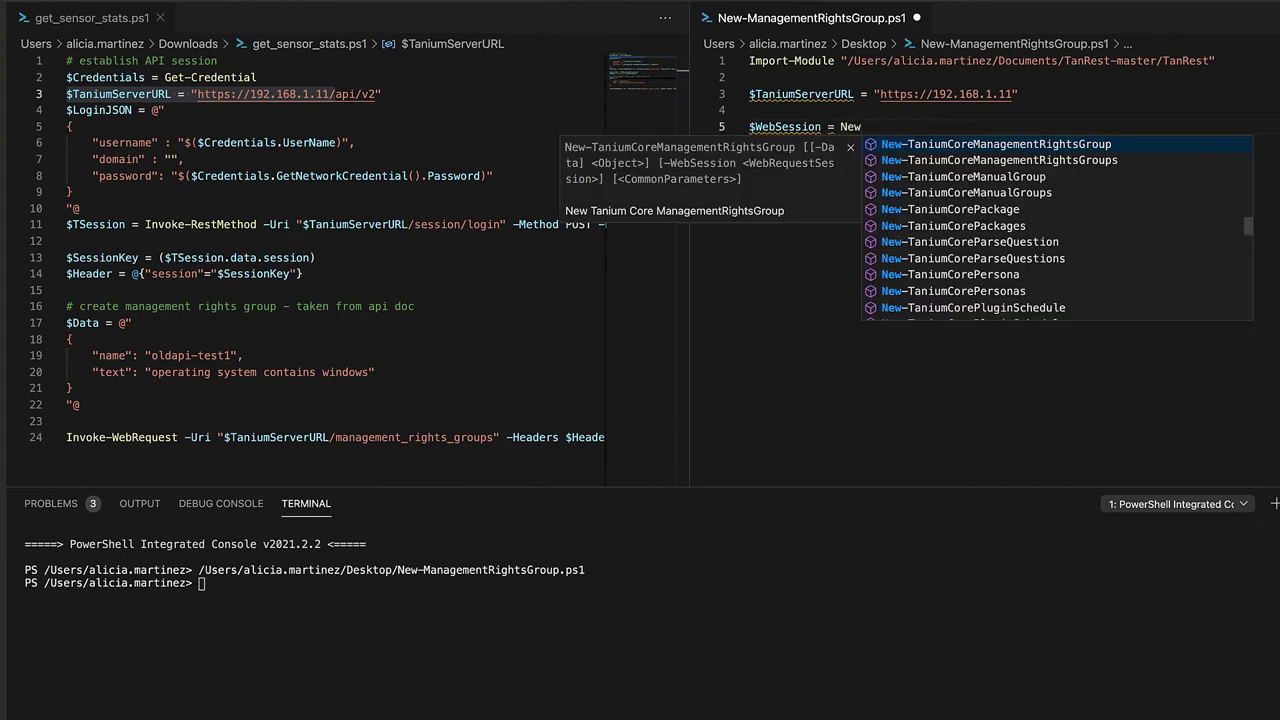
{"action": "type", "text": "-TaniumW"}
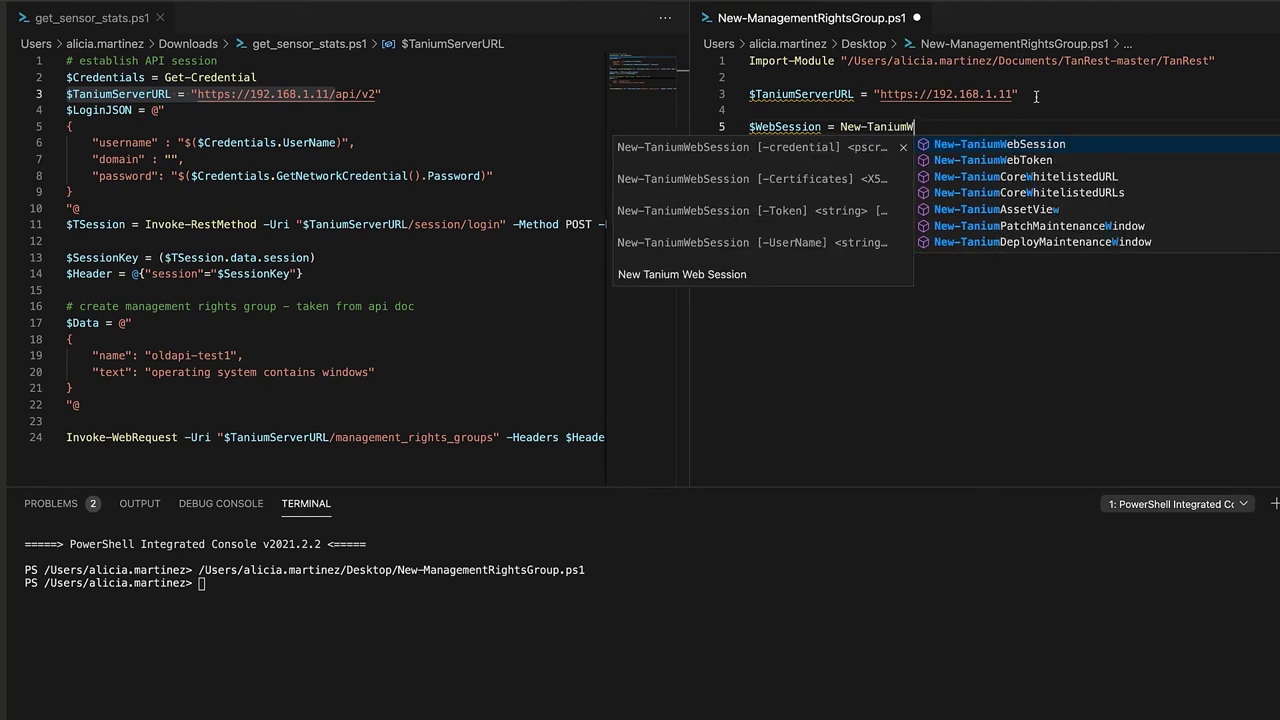
{"action": "left_click", "coordinate": [1073, 148]}
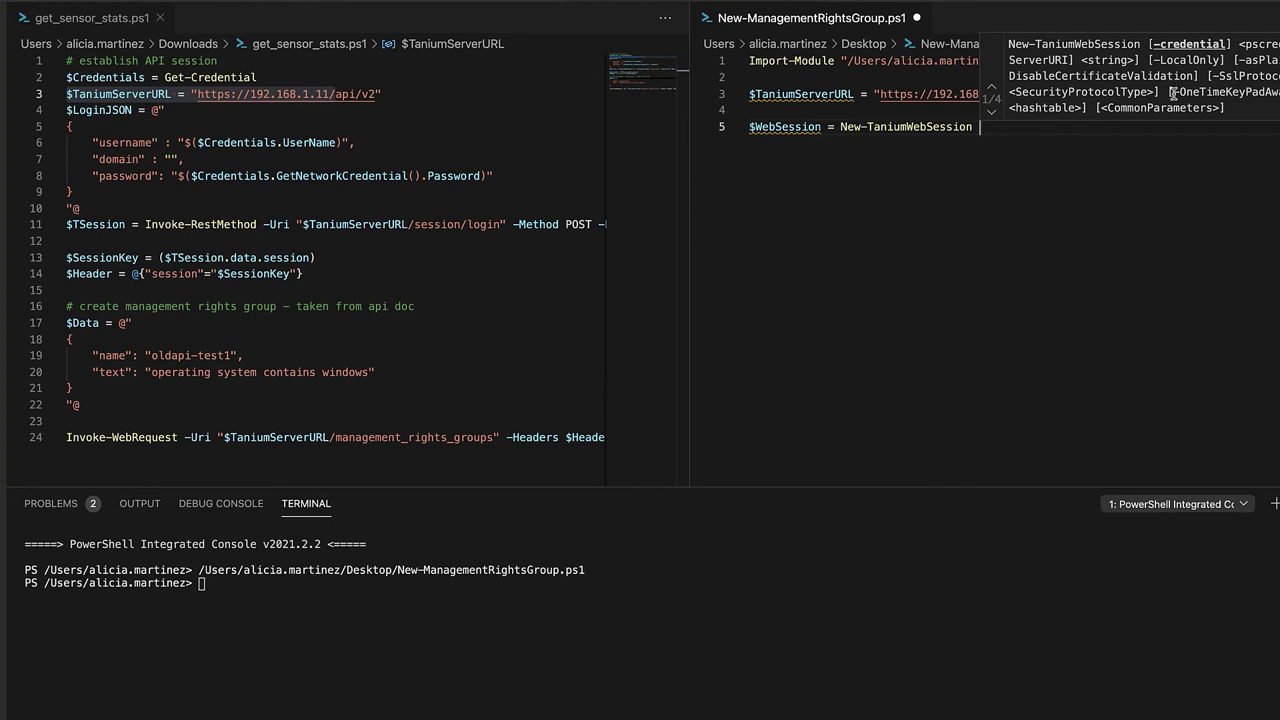
{"action": "type", "text": "-Ser"}
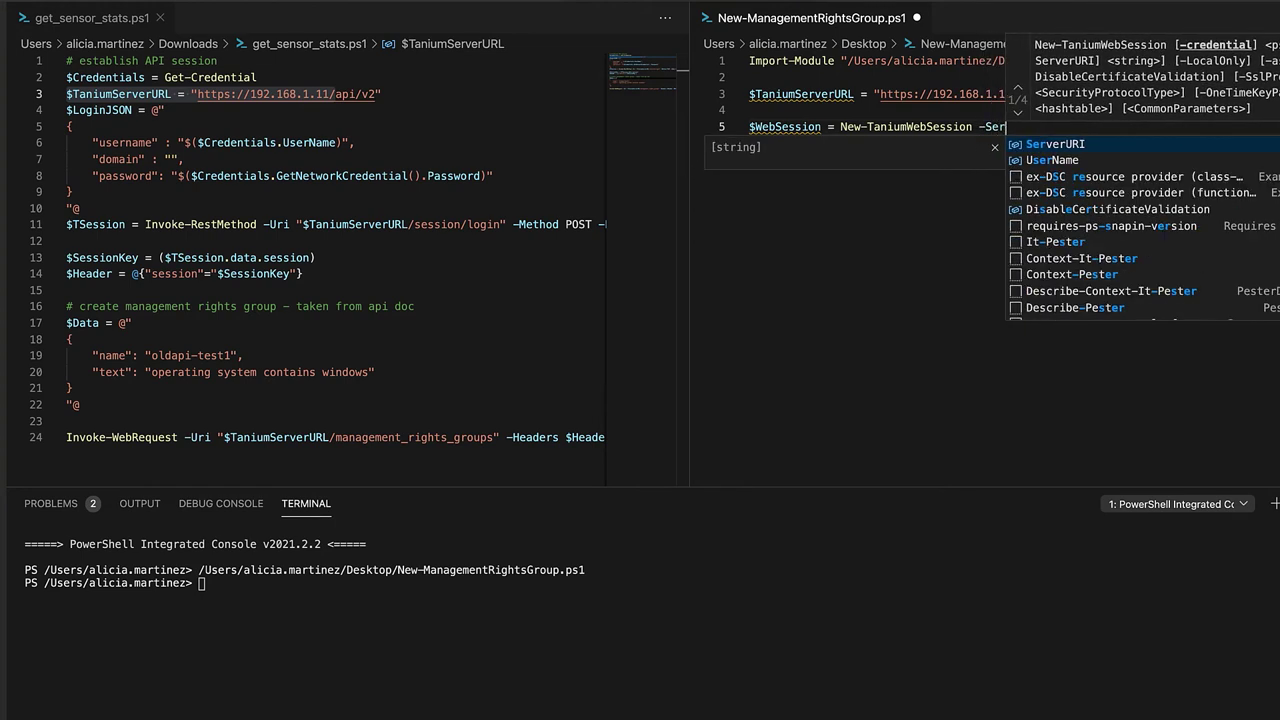
{"action": "type", "text": "verURI $Ta"}
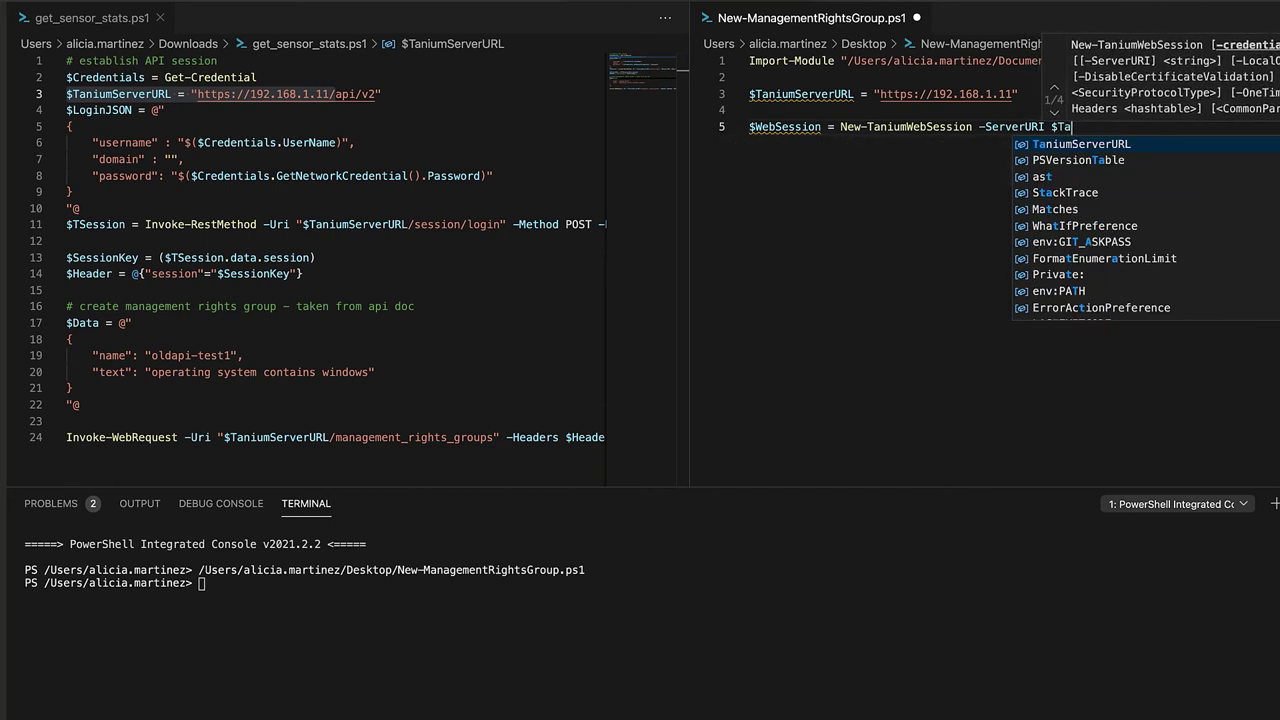
{"action": "key", "text": "Tab"}
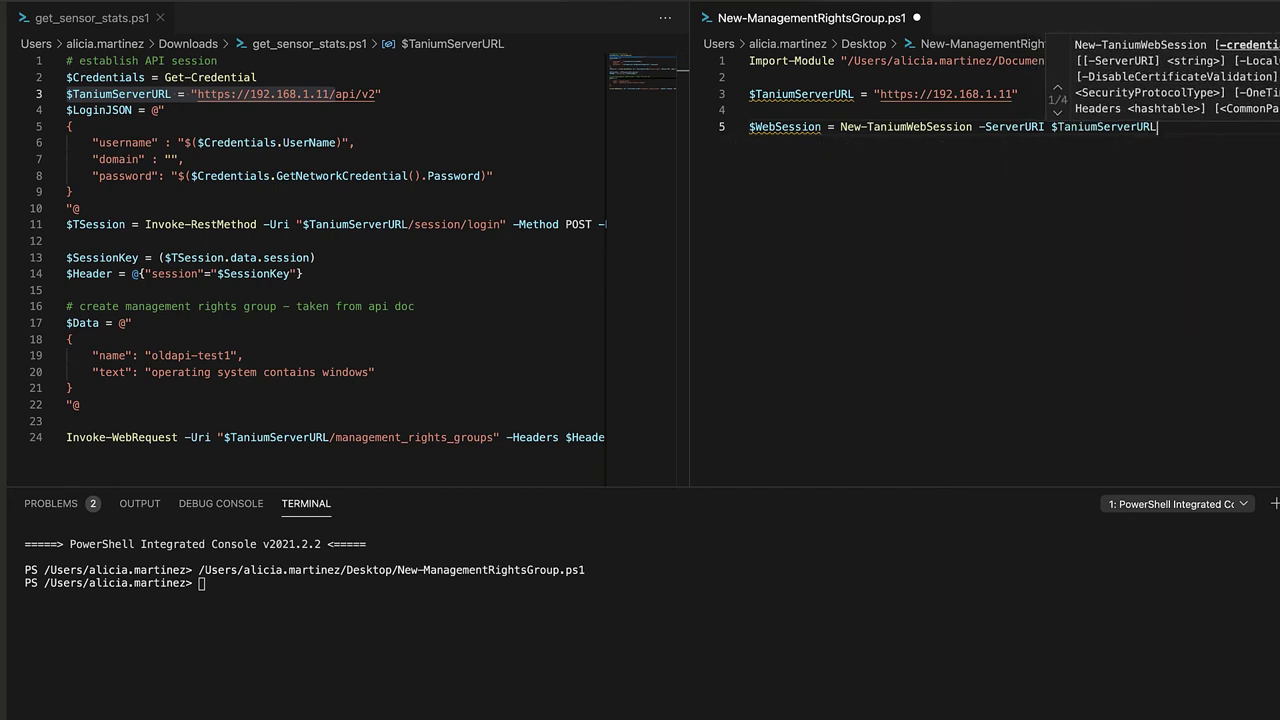
{"action": "type", "text": "-"}
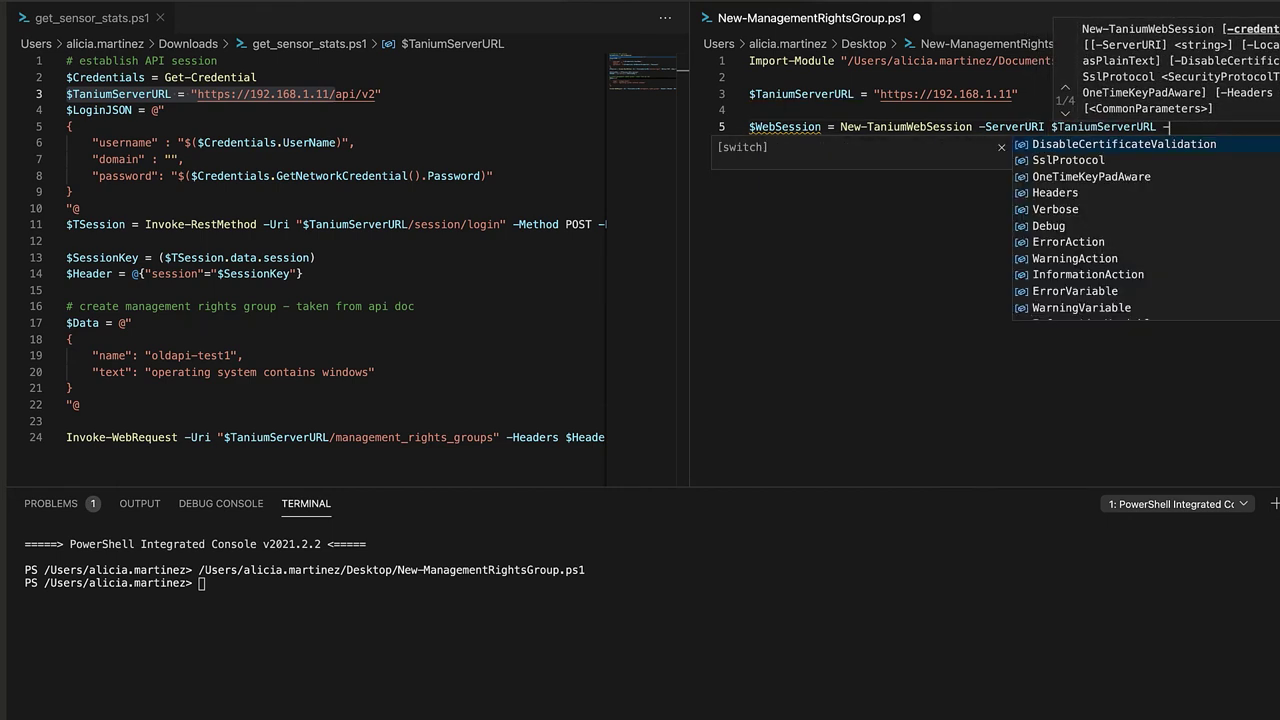
{"action": "key", "text": "Tab"}
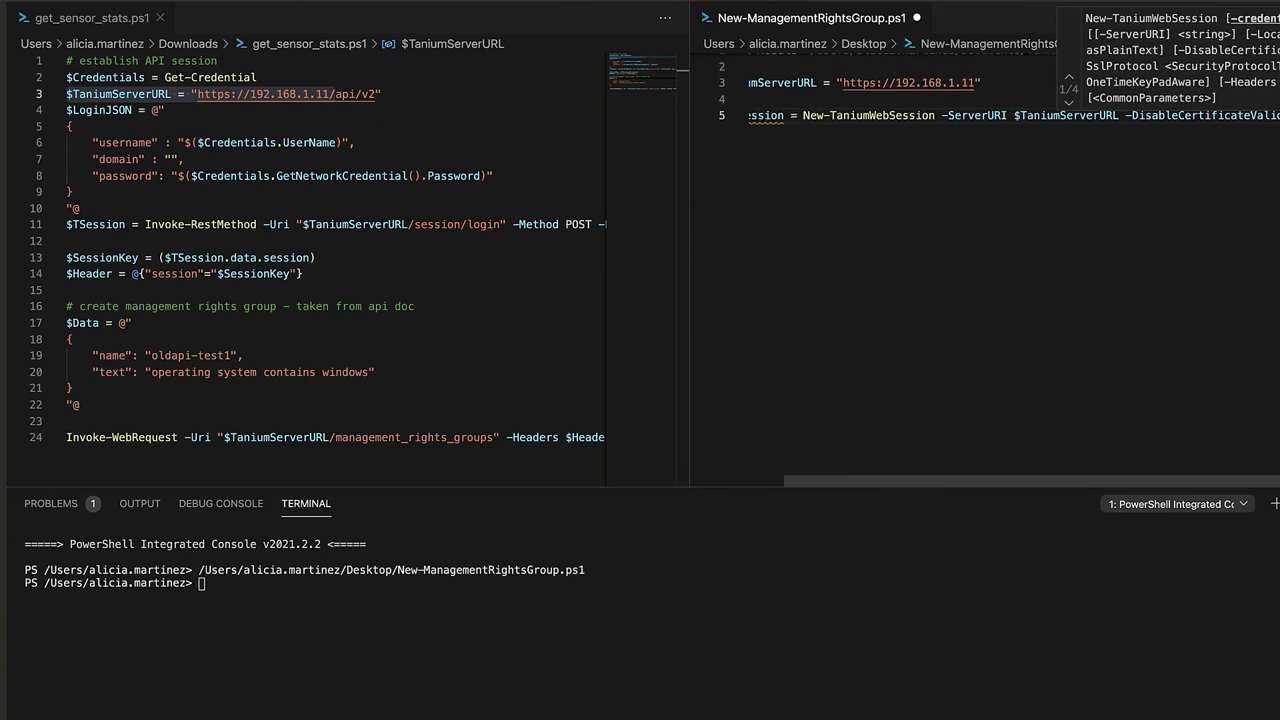
{"action": "key", "text": "Return"}
{"action": "key", "text": "Return"}
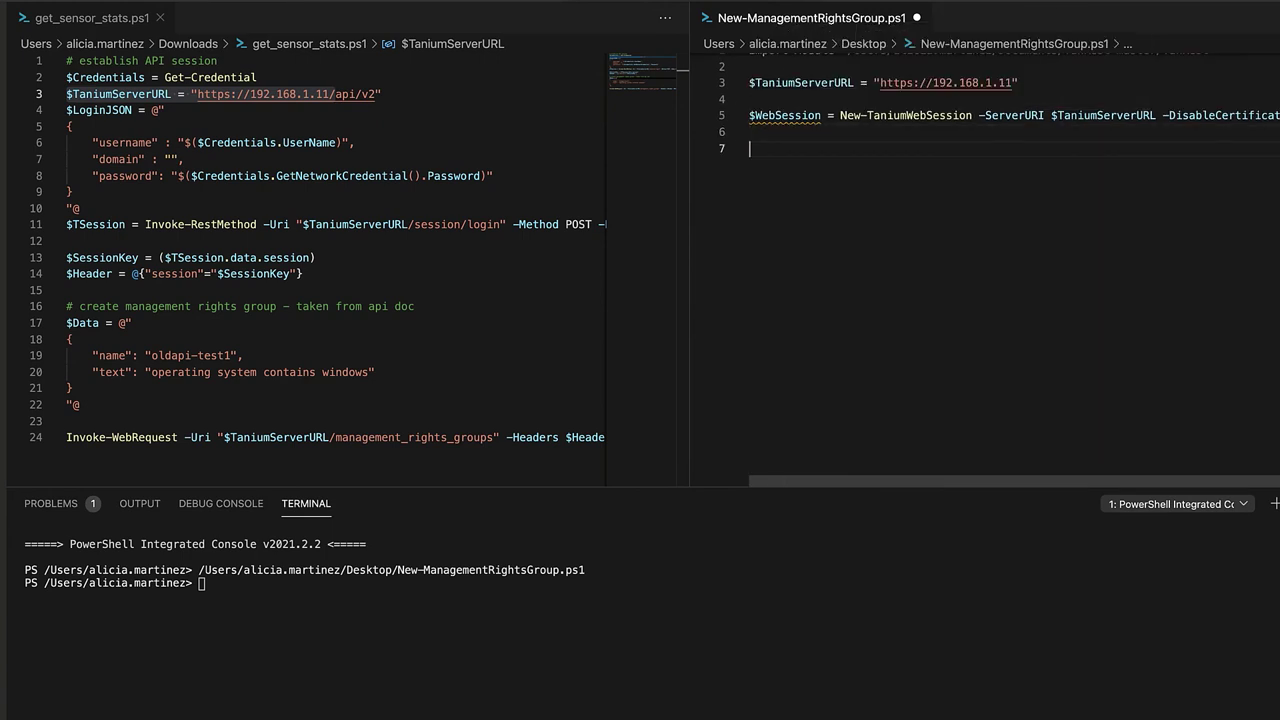
{"action": "left_click_drag", "start_coordinate": [690, 188], "coordinate": [580, 188]}
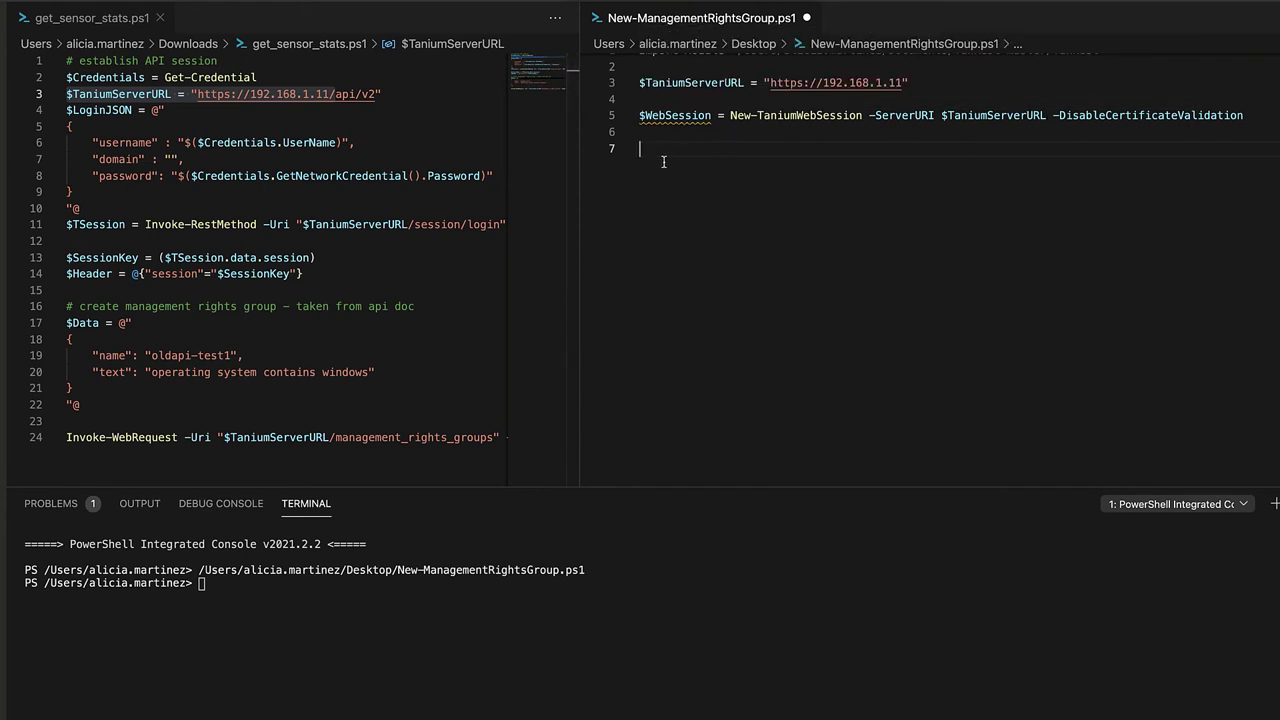
- Copy the $Data here-string block from get_sensor_stats.ps1 onto line 7 of the new script
{"action": "scroll", "coordinate": [163, 378], "scroll_direction": "down", "scroll_amount": 2}
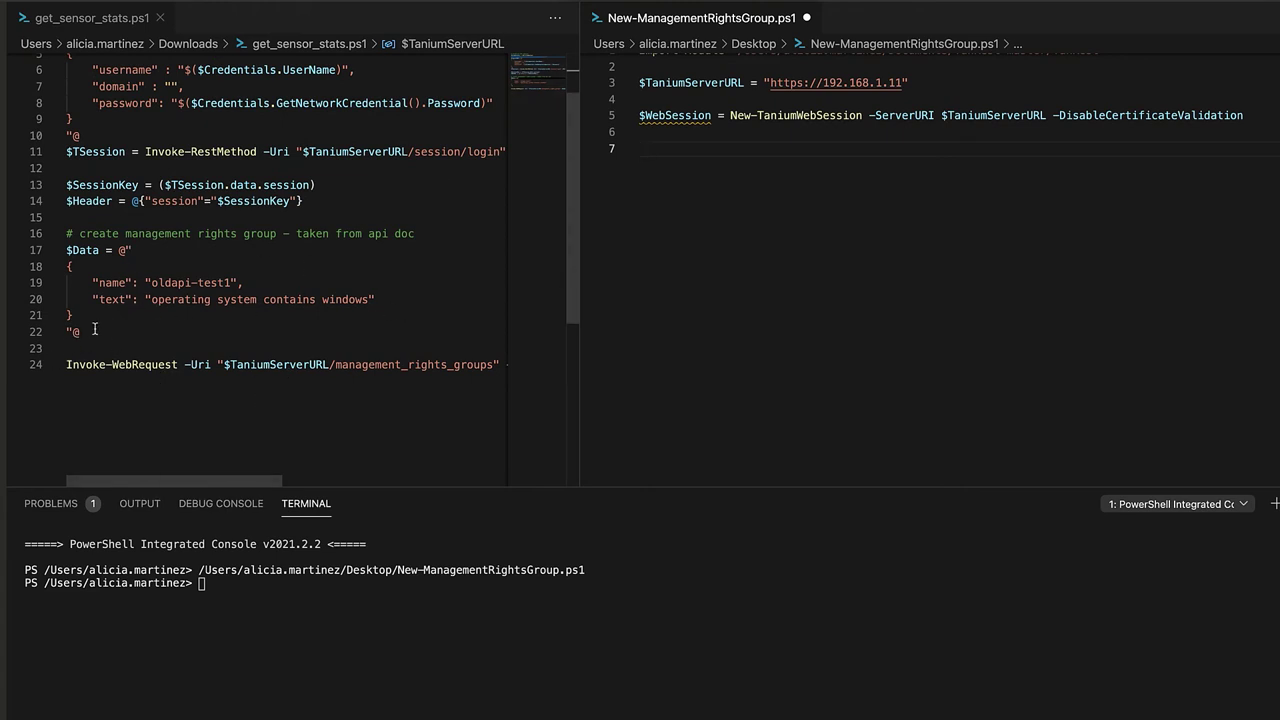
{"action": "left_click_drag", "start_coordinate": [95, 330], "coordinate": [66, 252]}
{"action": "key", "text": "super+c"}
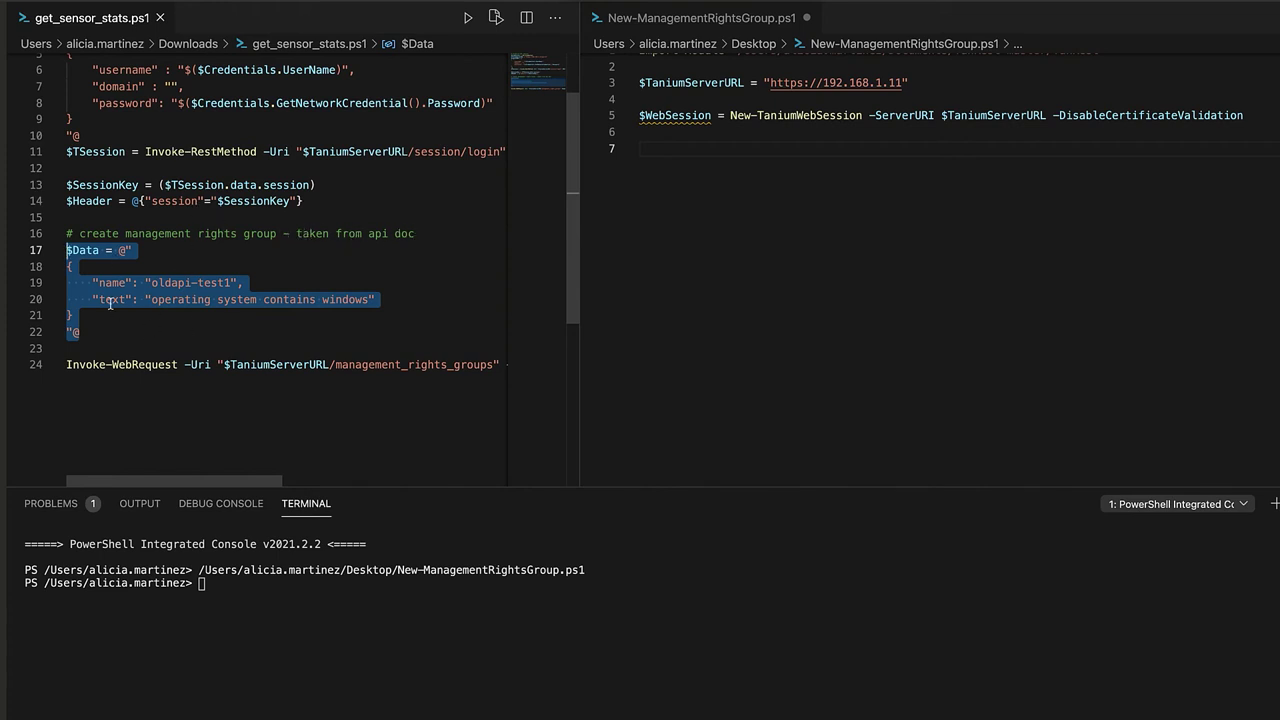
{"action": "left_click", "coordinate": [651, 149]}
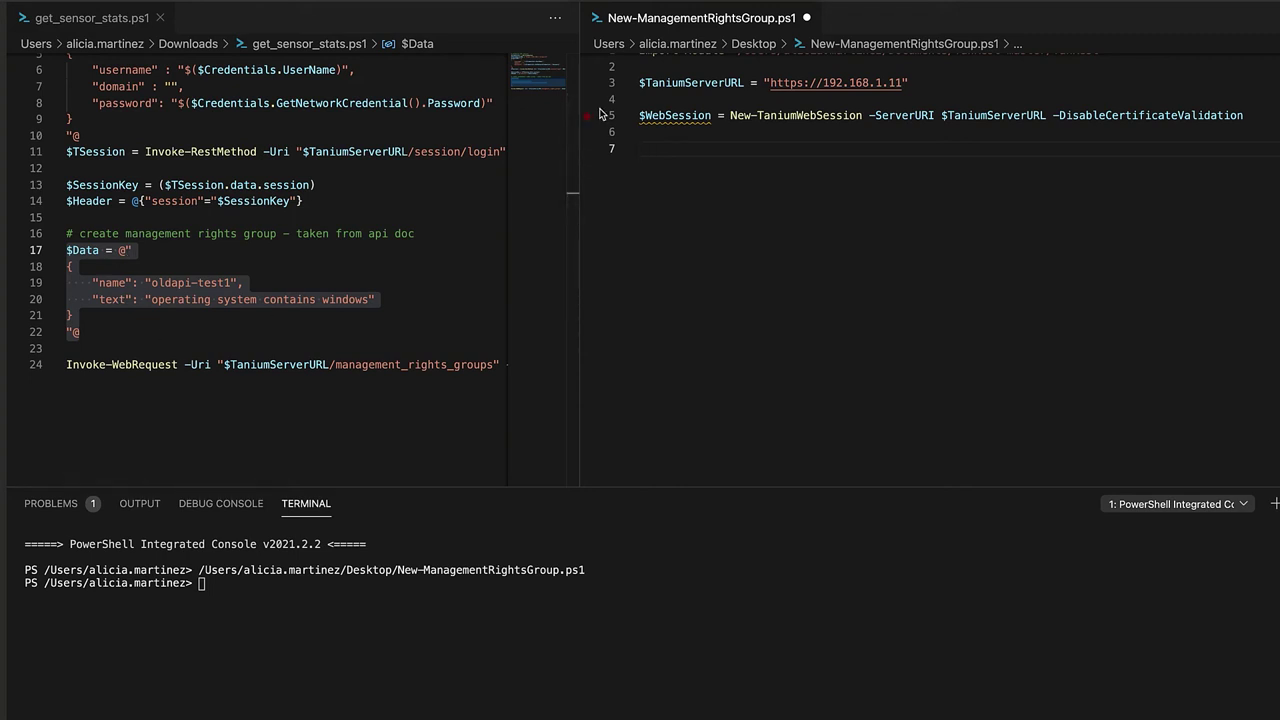
{"action": "key", "text": "super+v"}
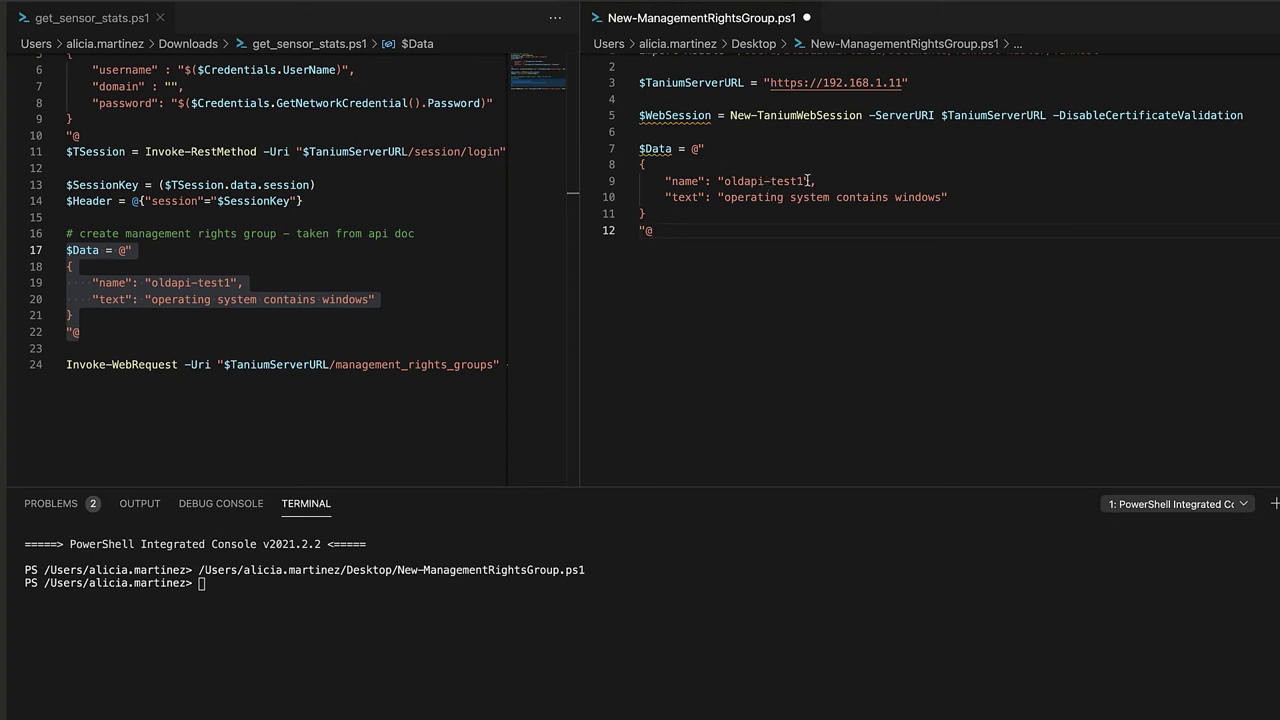
- Rename the group oldapi-test1 to tanrest-testgroup and begin a New-tanium line below the block
{"action": "left_click_drag", "start_coordinate": [805, 181], "coordinate": [722, 181]}
{"action": "type", "text": "tanrest-testgroup"}
{"action": "left_click", "coordinate": [715, 220]}
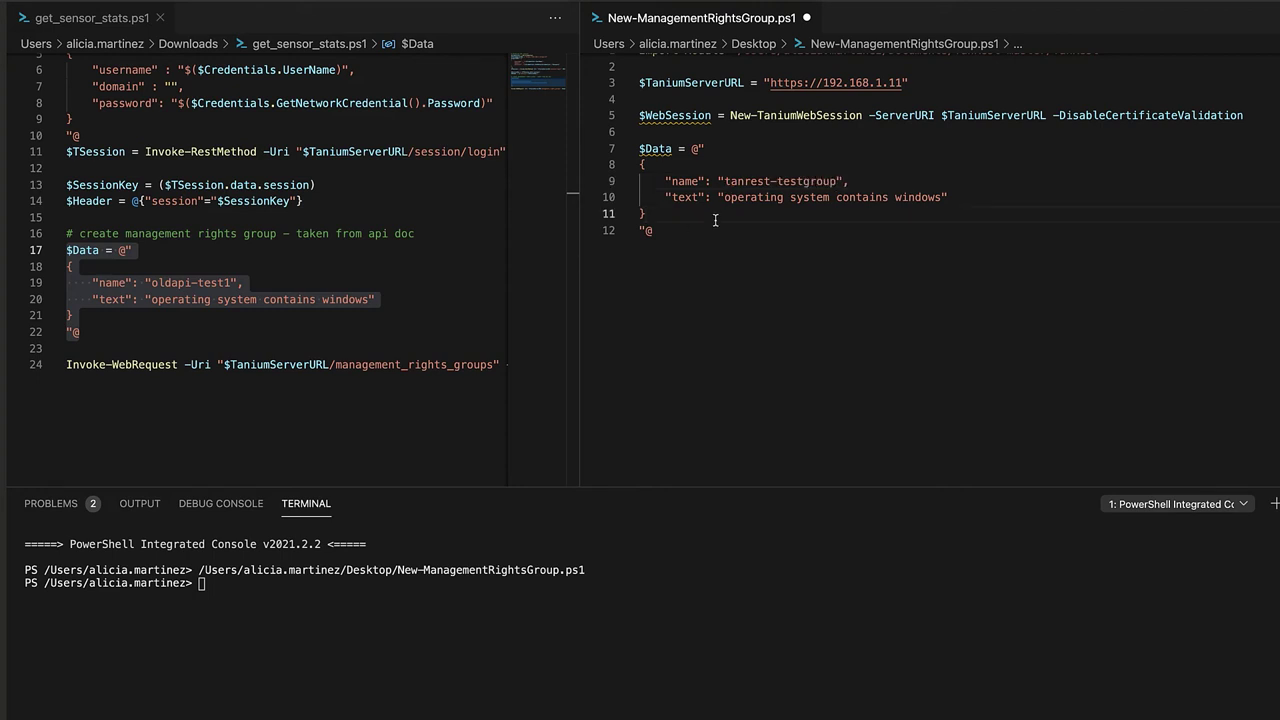
{"action": "left_click", "coordinate": [712, 234]}
{"action": "key", "text": "Return"}
{"action": "key", "text": "Return"}
{"action": "type", "text": "New-tanium"}
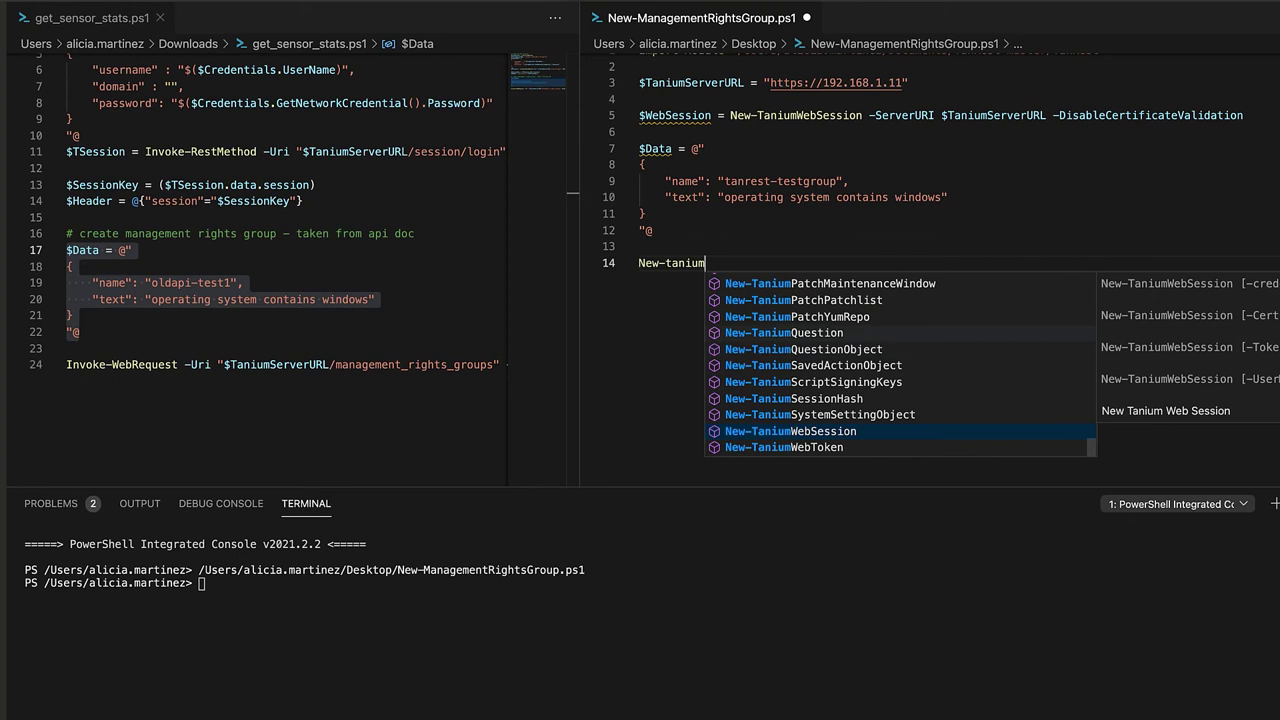
- Complete line 14 as New-TaniumCoreManagementRightsGroup -Data $Data -WebSession $WebSession
{"action": "type", "text": "core"}
{"action": "key", "text": "Tab"}
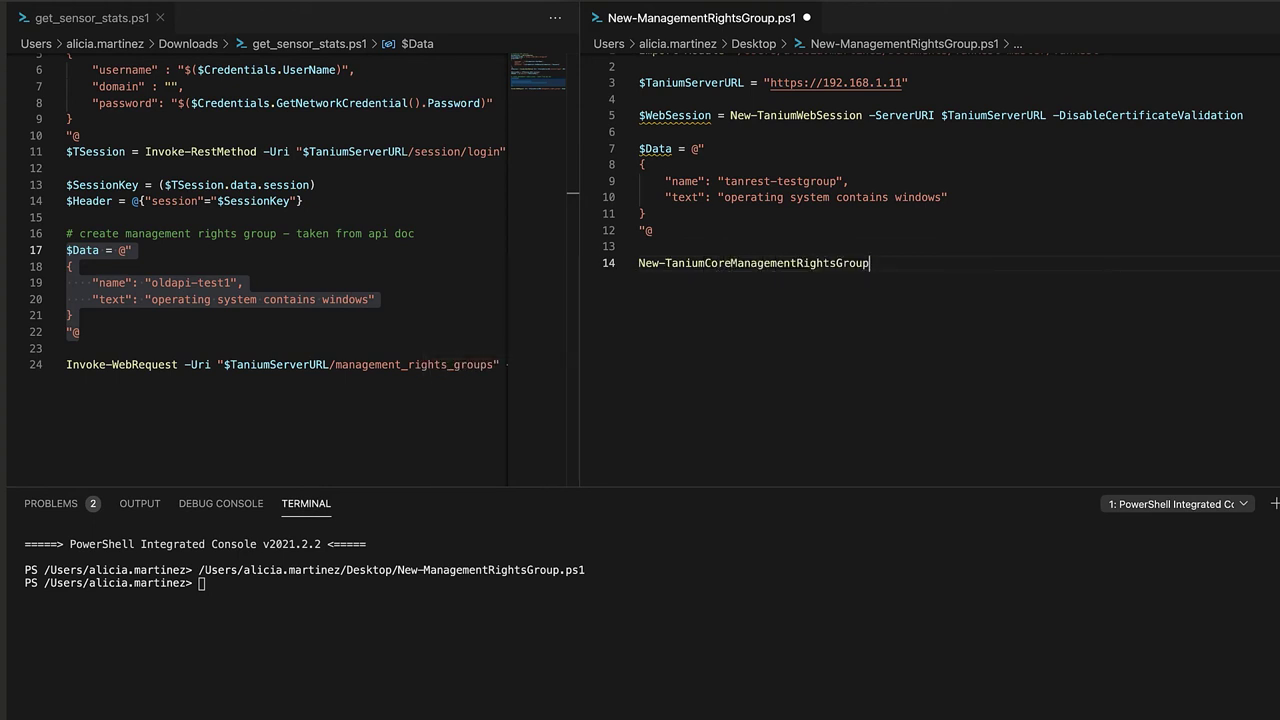
{"action": "type", "text": "-"}
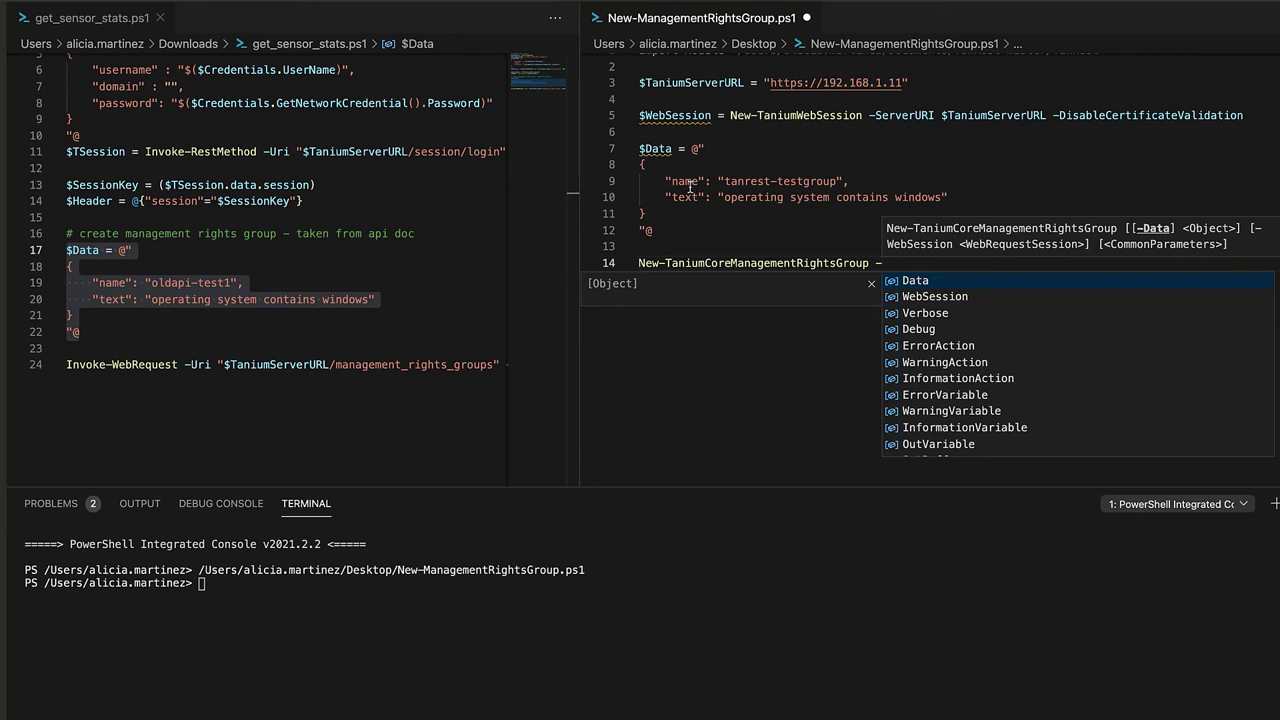
{"action": "key", "text": "Tab"}
{"action": "type", "text": "$D"}
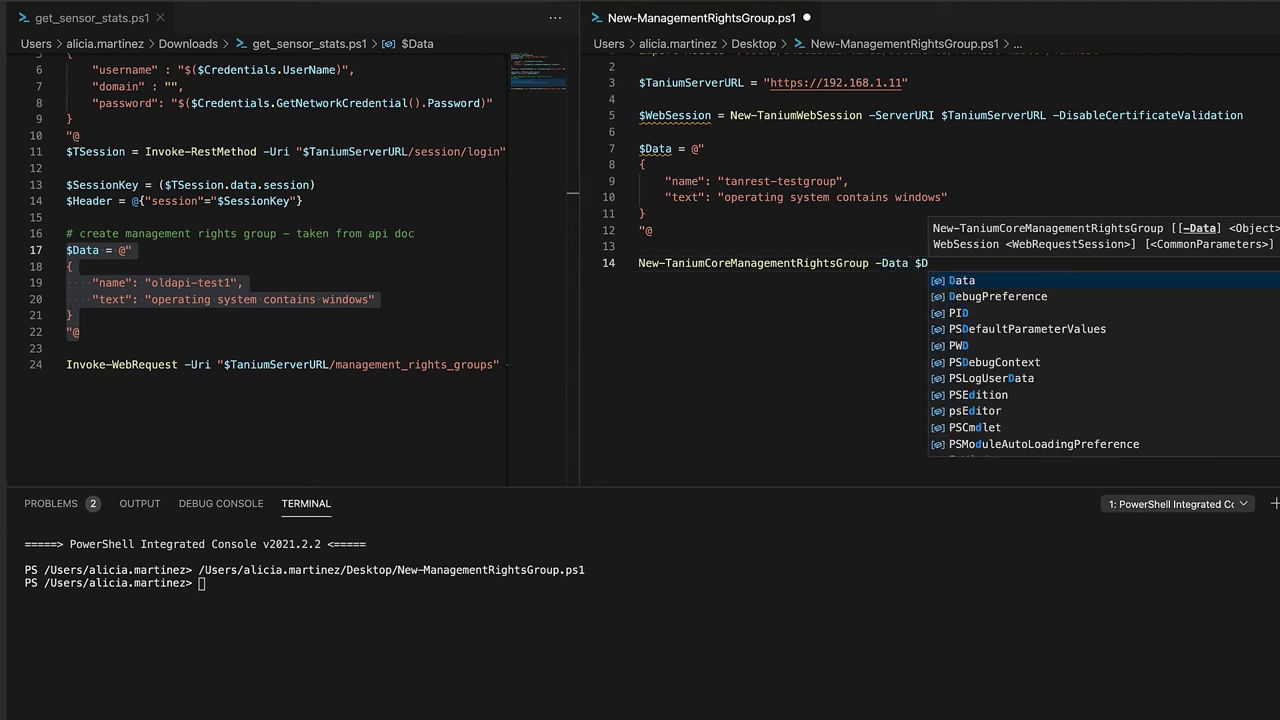
{"action": "key", "text": "Tab"}
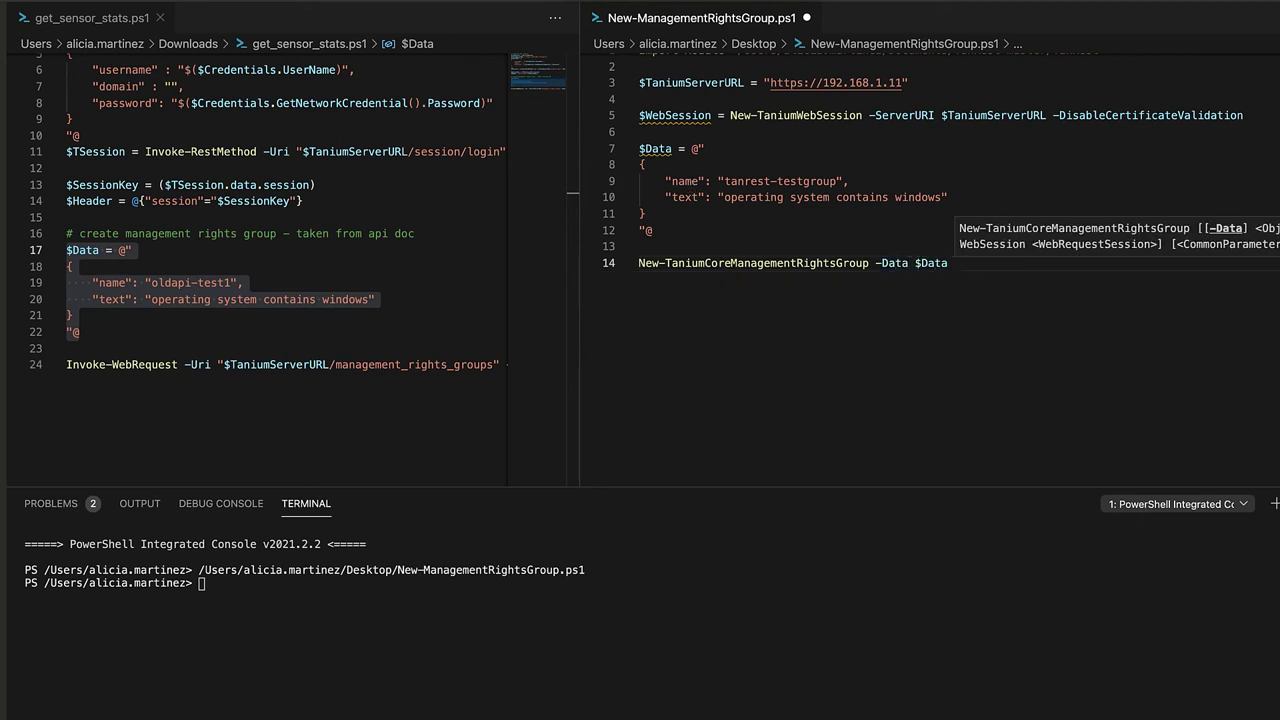
{"action": "type", "text": "-"}
{"action": "key", "text": "Tab"}
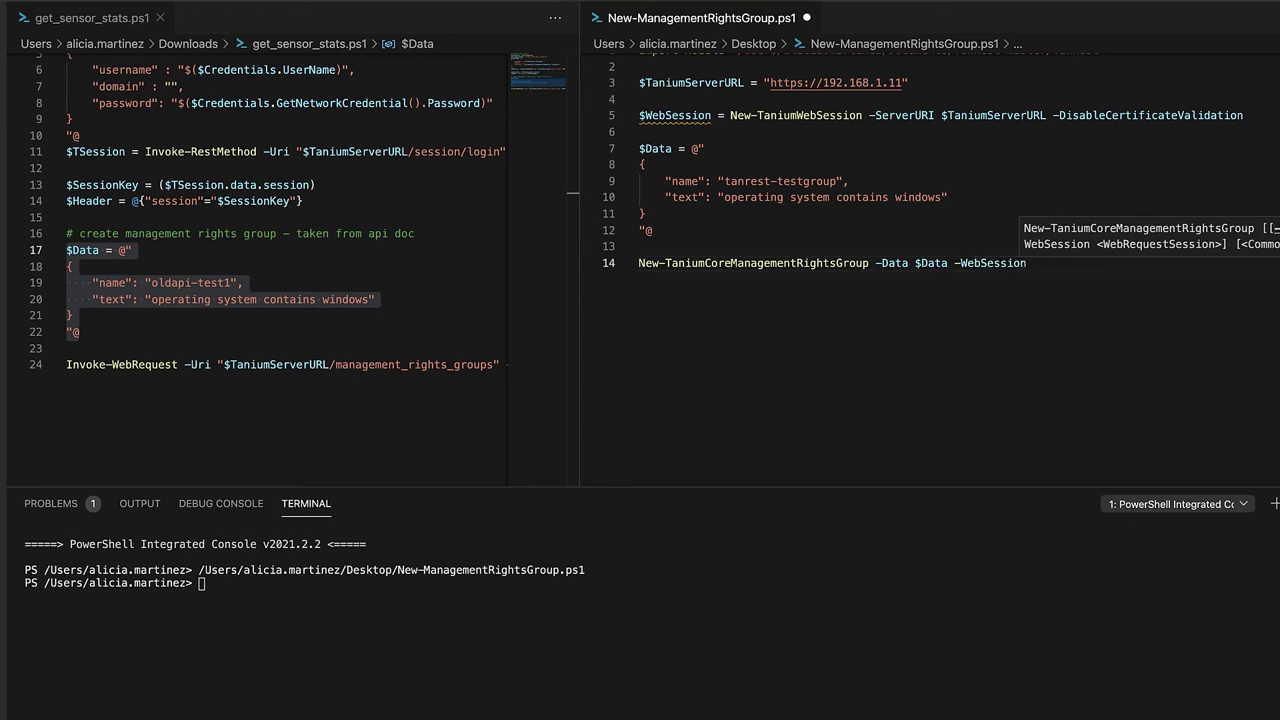
{"action": "type", "text": "-"}
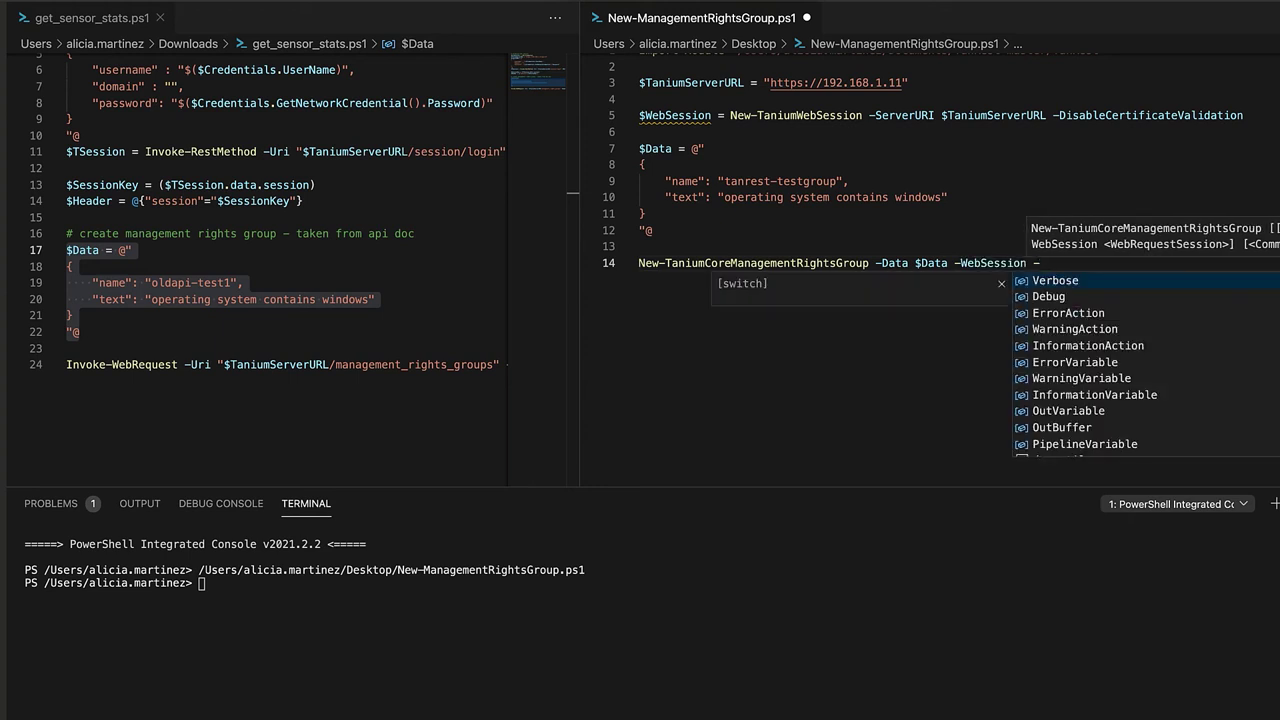
{"action": "key", "text": "BackSpace"}
{"action": "type", "text": "$We"}
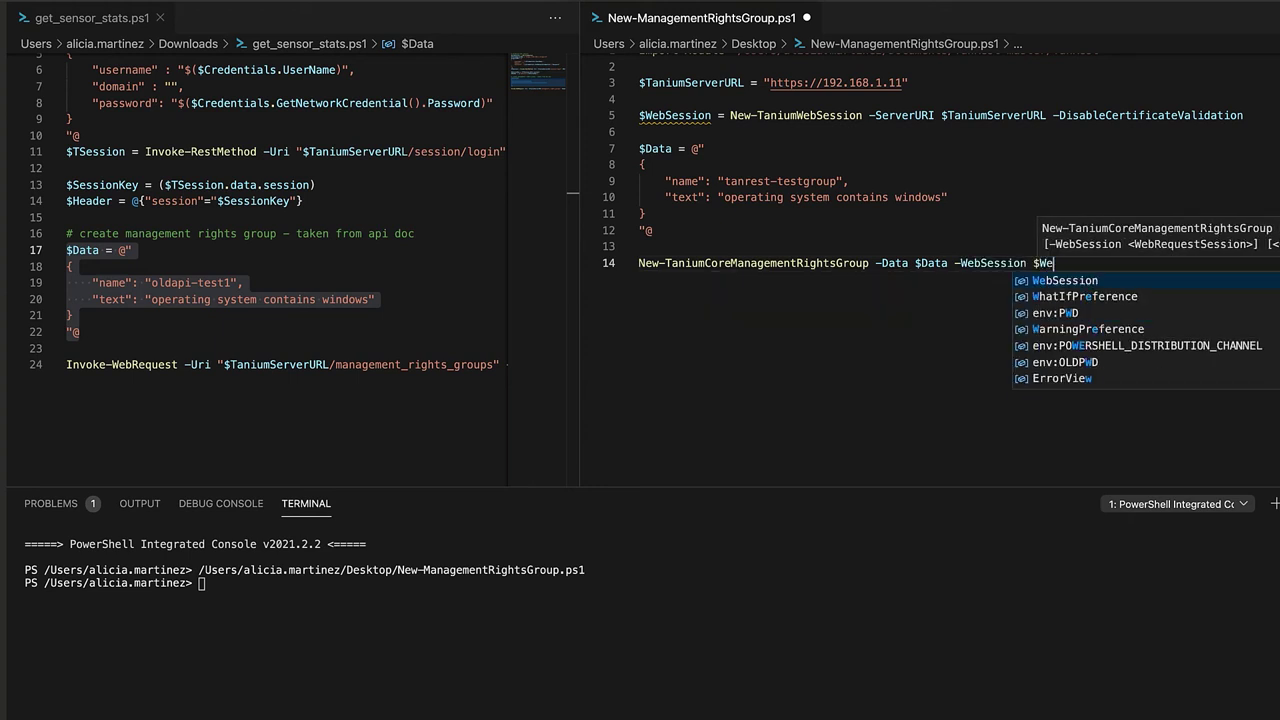
{"action": "key", "text": "Tab"}
{"action": "scroll", "coordinate": [906, 140], "scroll_direction": "up", "scroll_amount": 1}
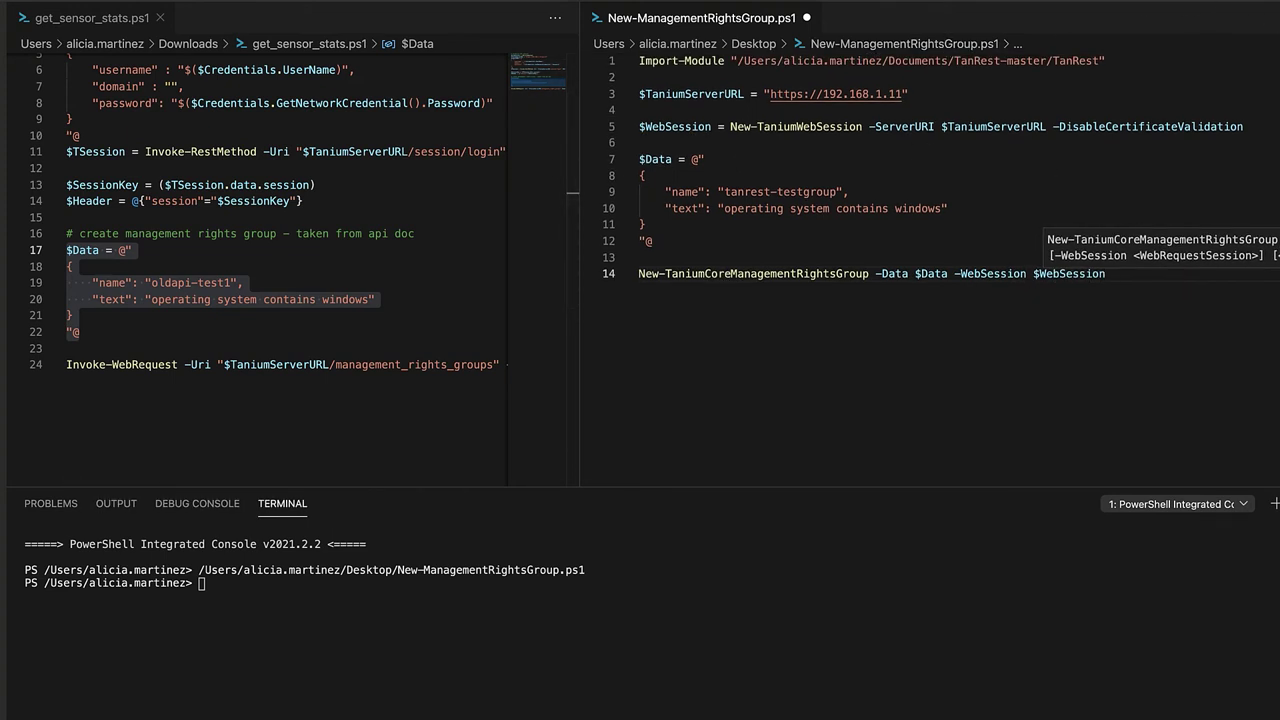
- Run the script with F5 and enter the Tanium username and password at its prompts
{"action": "key", "text": "F5"}
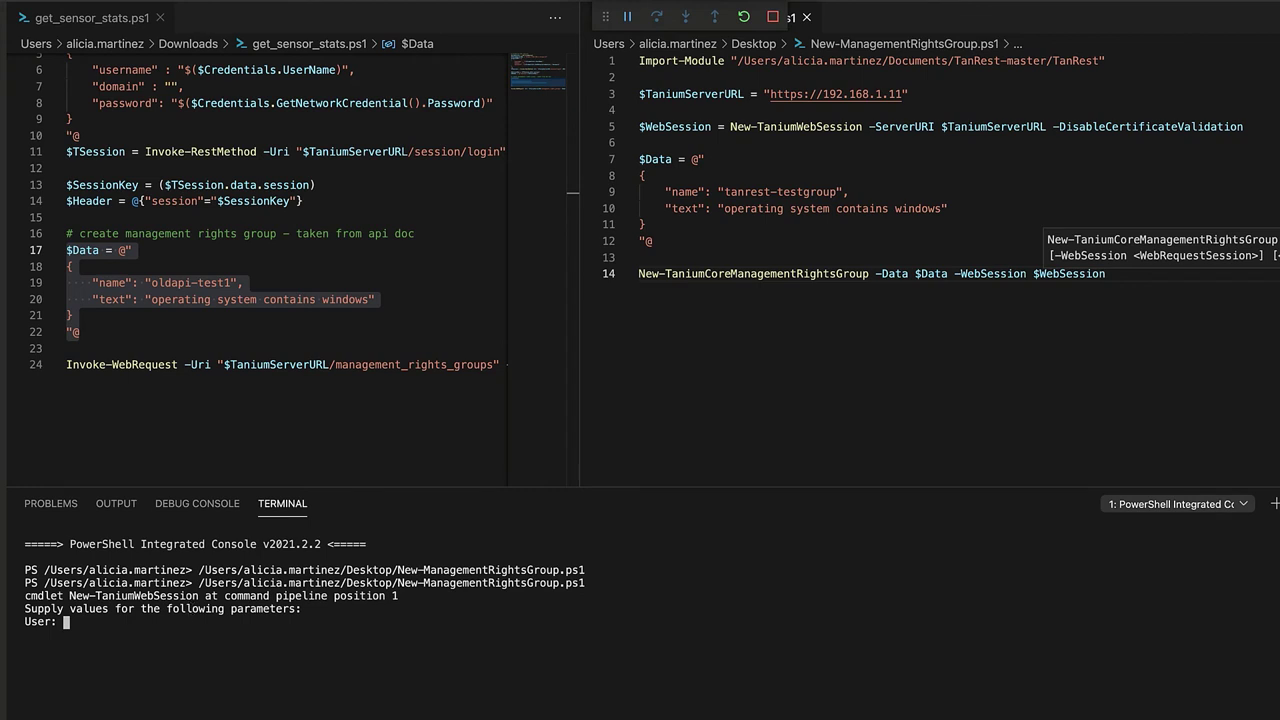
{"action": "type", "text": "Tanium"}
{"action": "key", "text": "Return"}
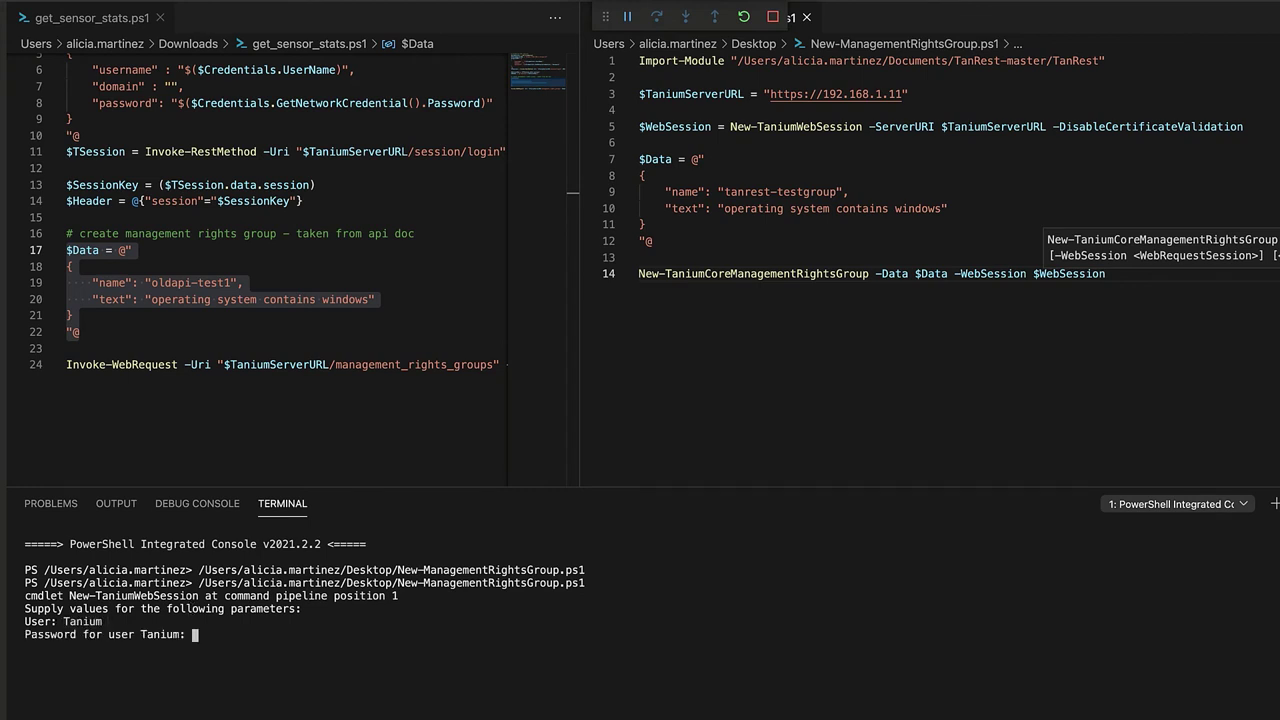
{"action": "type", "text": "***************"}
{"action": "key", "text": "Return"}
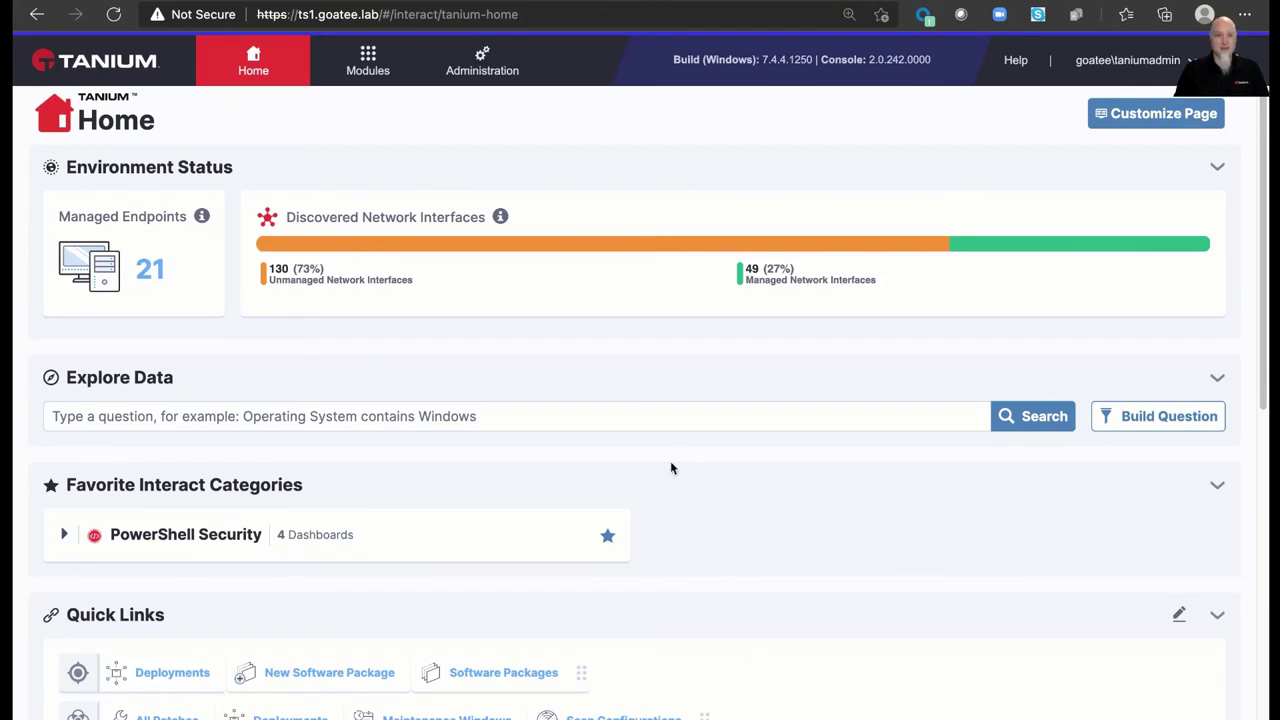
- Ask 'Get Is Windows from all machines' and select the True row of 12 endpoints
{"action": "left_click", "coordinate": [538, 417]}
{"action": "type", "text": "i"}
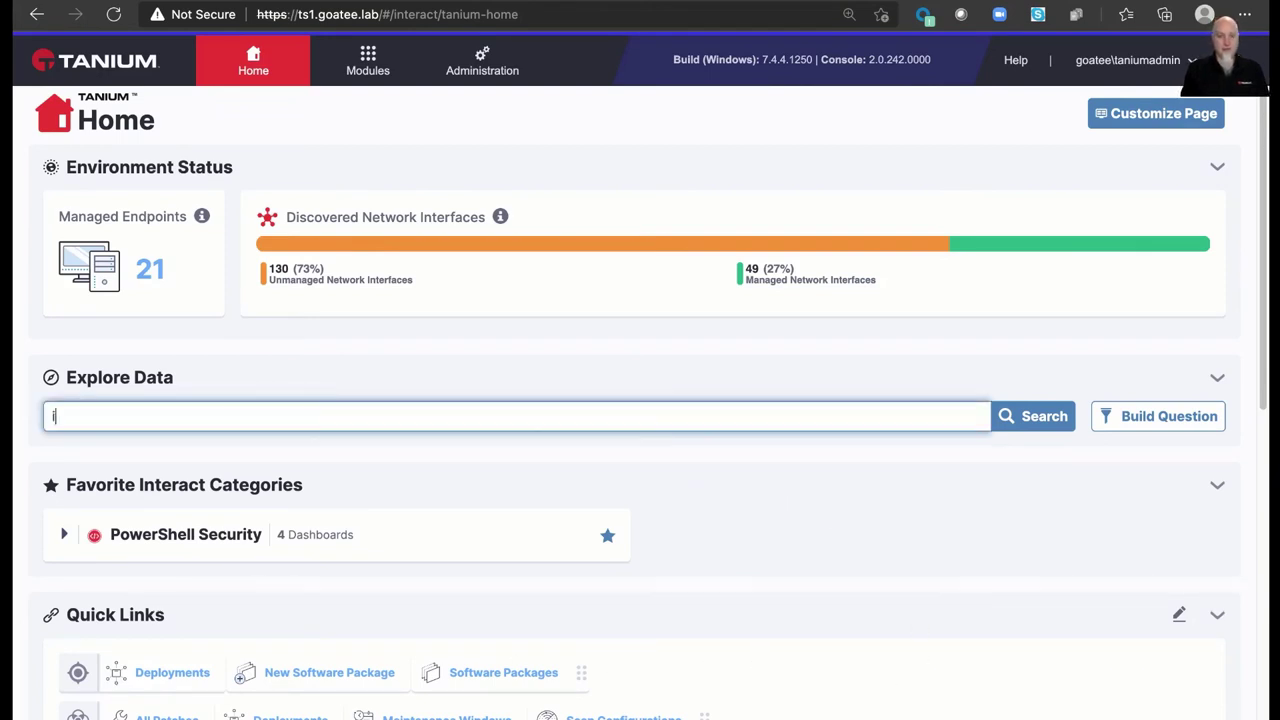
{"action": "type", "text": "s windows"}
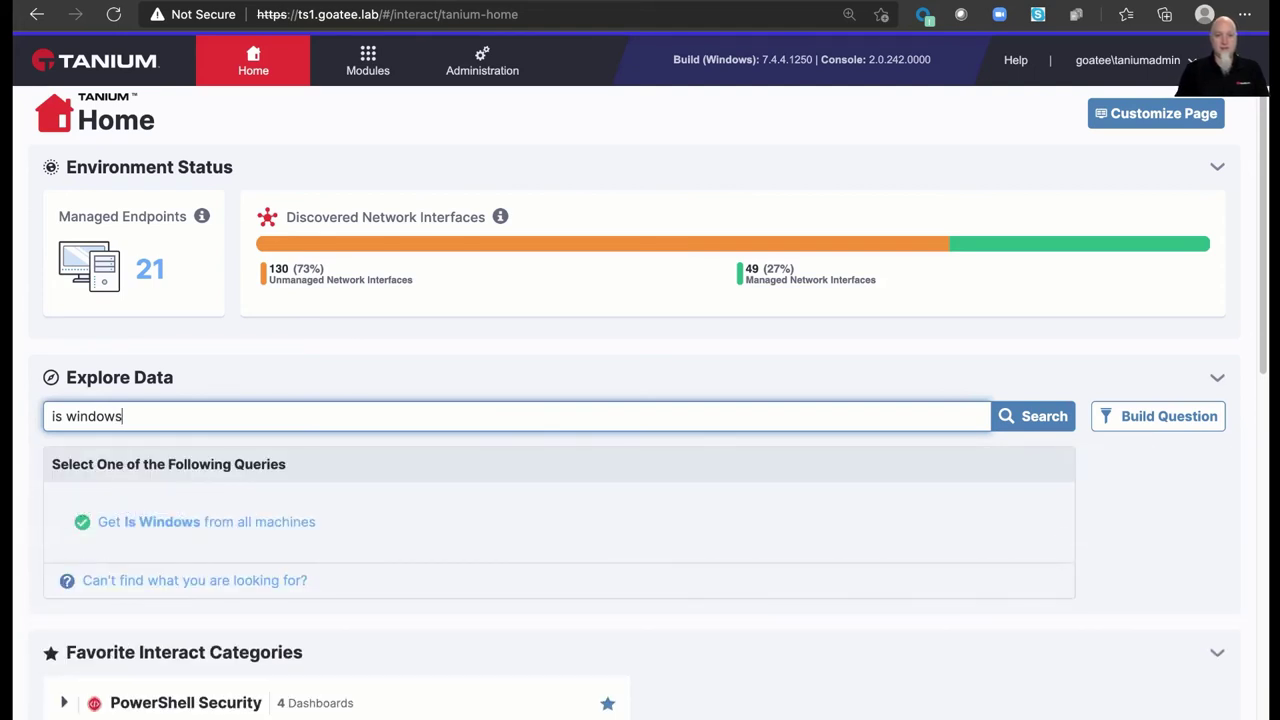
{"action": "left_click", "coordinate": [301, 522]}
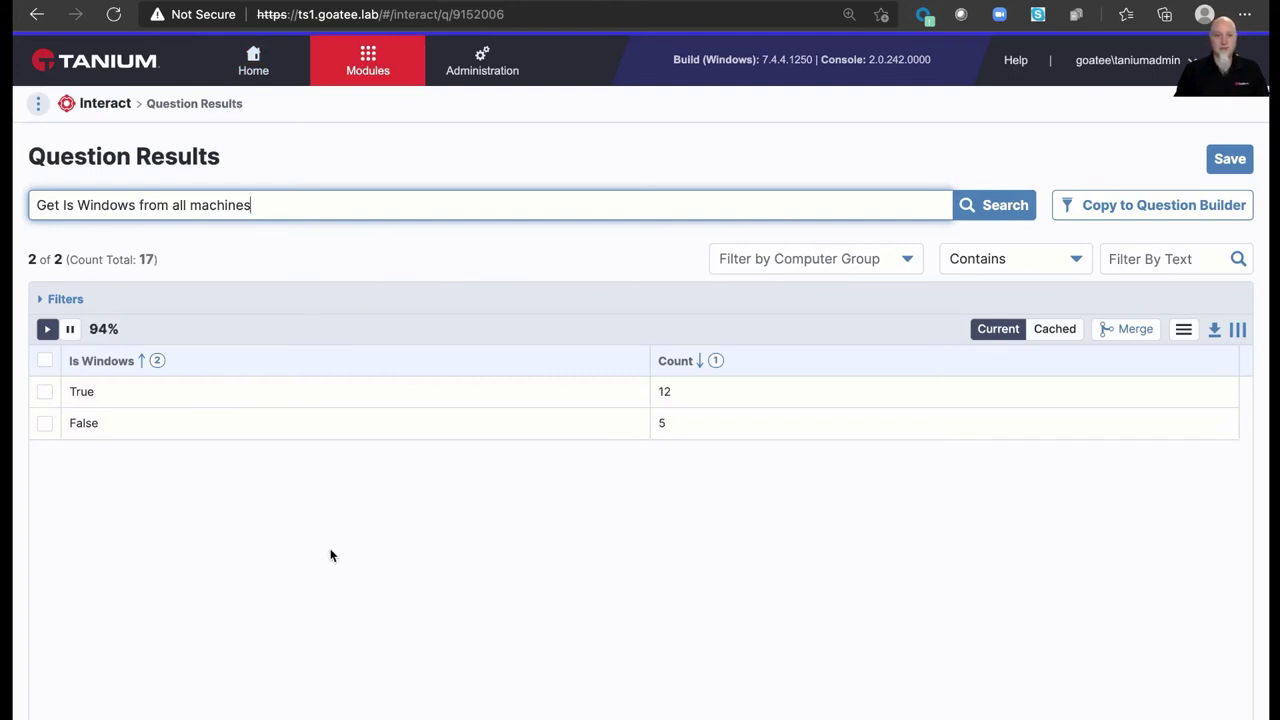
{"action": "left_click", "coordinate": [44, 392]}
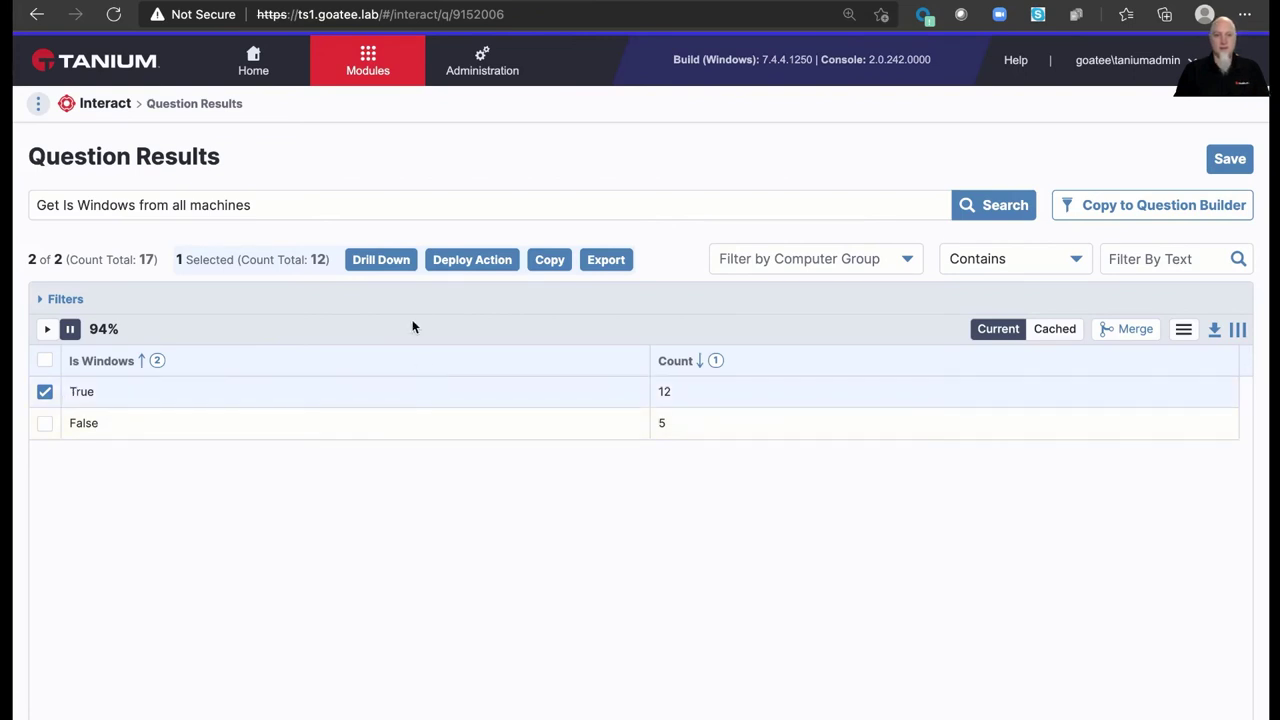
- Start a Deploy Action with the PowerShell Policy Set package and review its transcription and log-size settings
{"action": "left_click", "coordinate": [451, 264]}
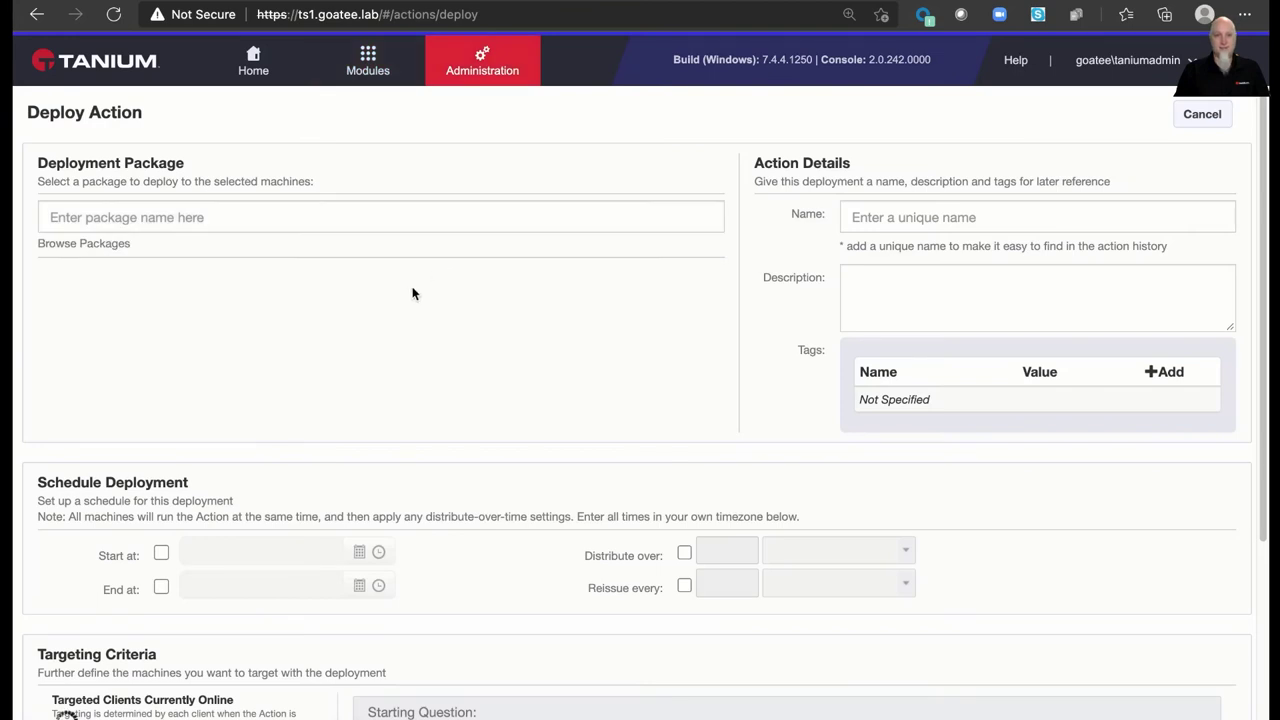
{"action": "left_click", "coordinate": [374, 209]}
{"action": "type", "text": "policy"}
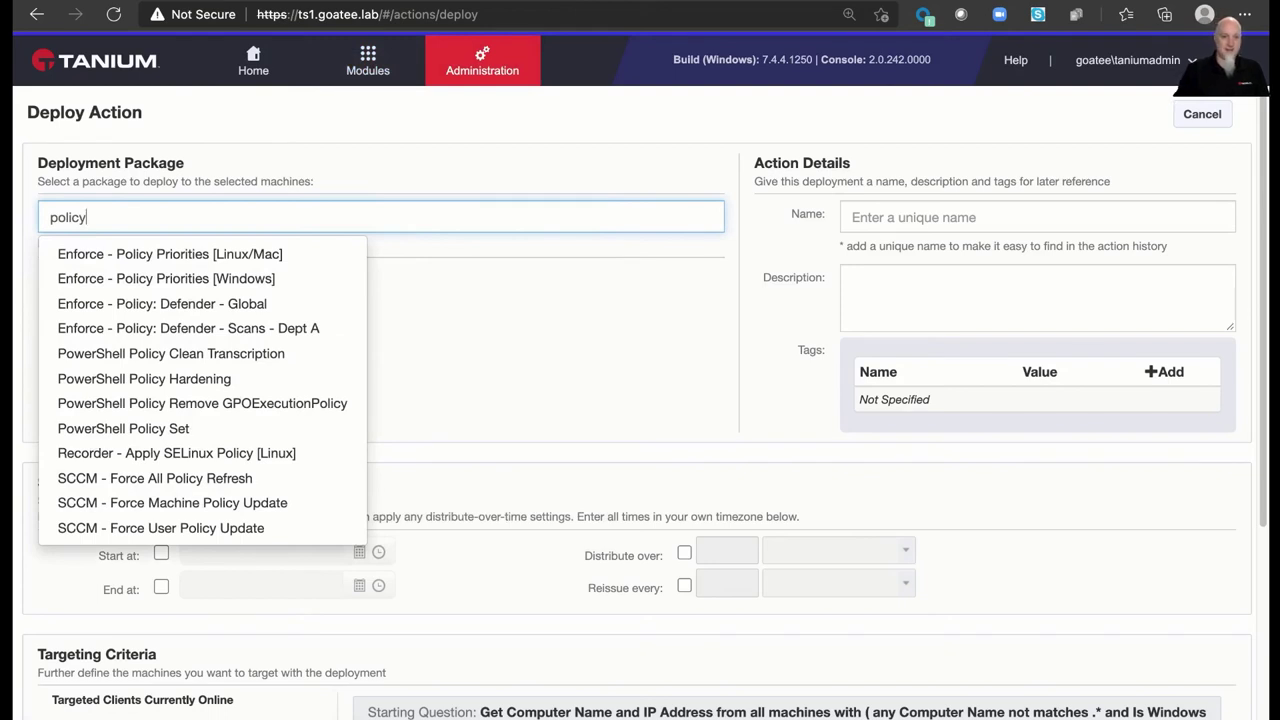
{"action": "left_click", "coordinate": [259, 430]}
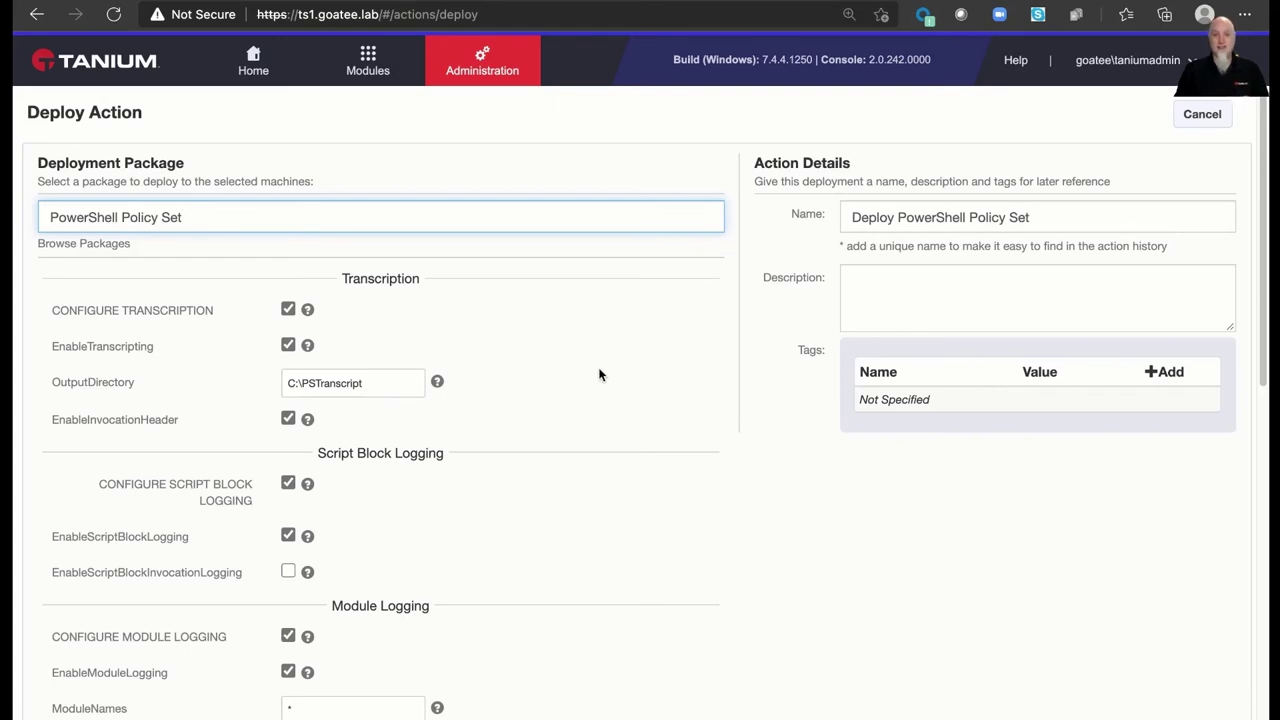
{"action": "scroll", "coordinate": [600, 375], "scroll_direction": "down", "scroll_amount": 1}
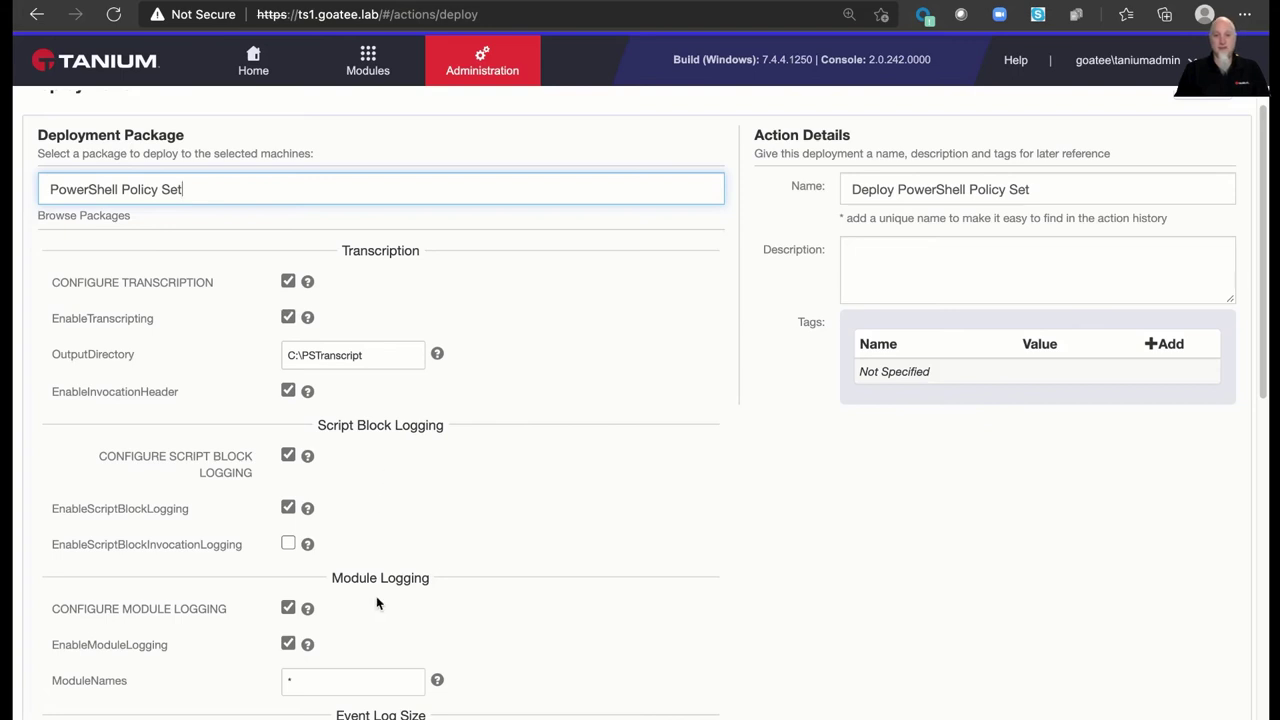
{"action": "scroll", "coordinate": [569, 558], "scroll_direction": "down", "scroll_amount": 3}
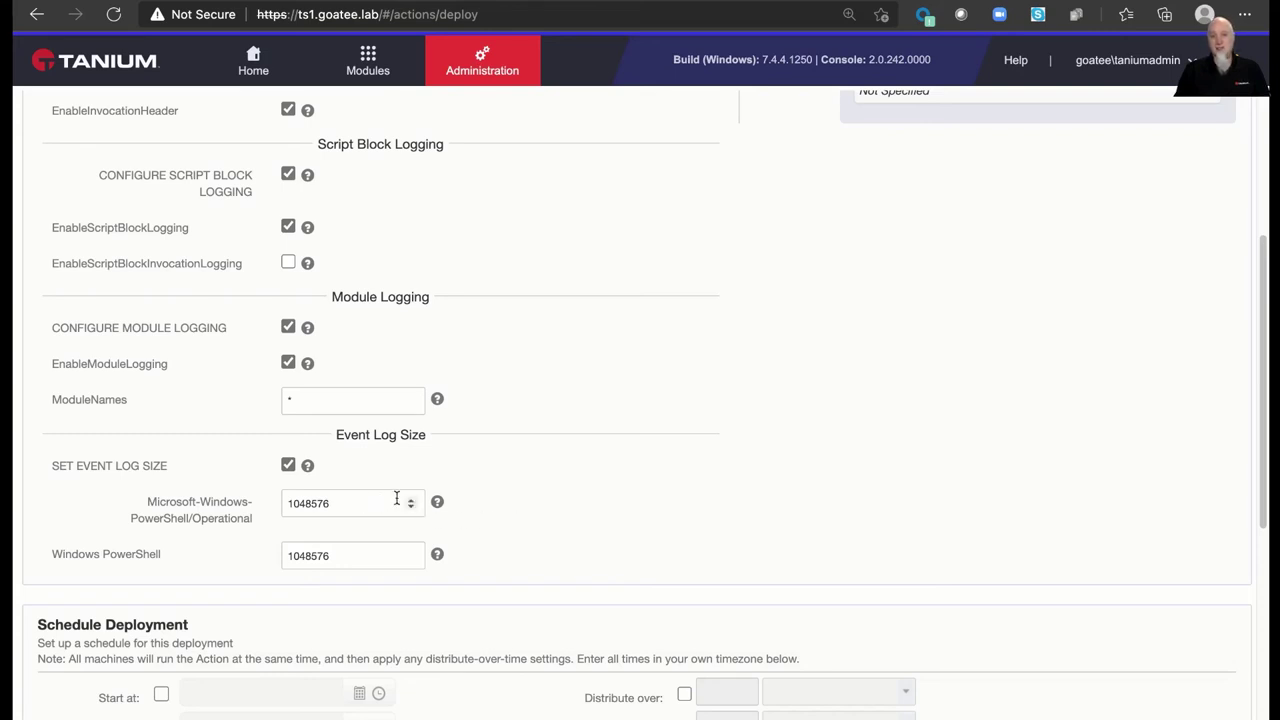
{"action": "scroll", "coordinate": [612, 485], "scroll_direction": "up", "scroll_amount": 3}
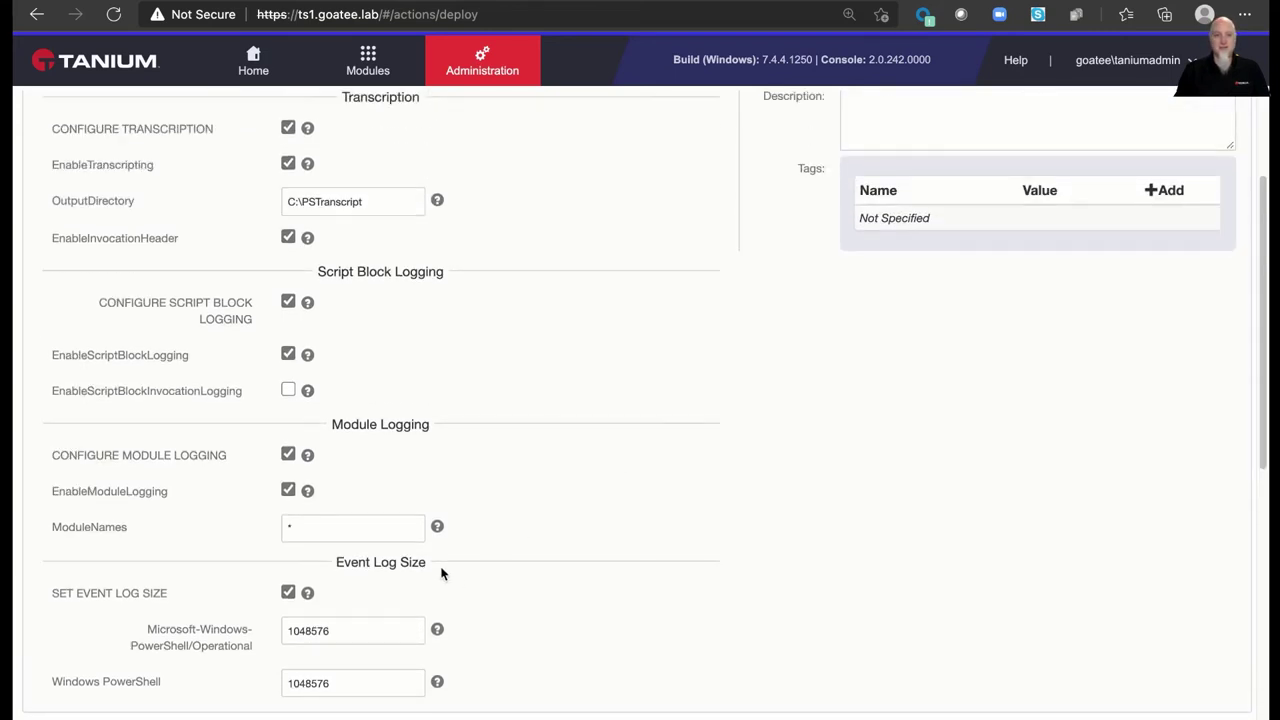
{"action": "scroll", "coordinate": [570, 400], "scroll_direction": "up", "scroll_amount": 2}
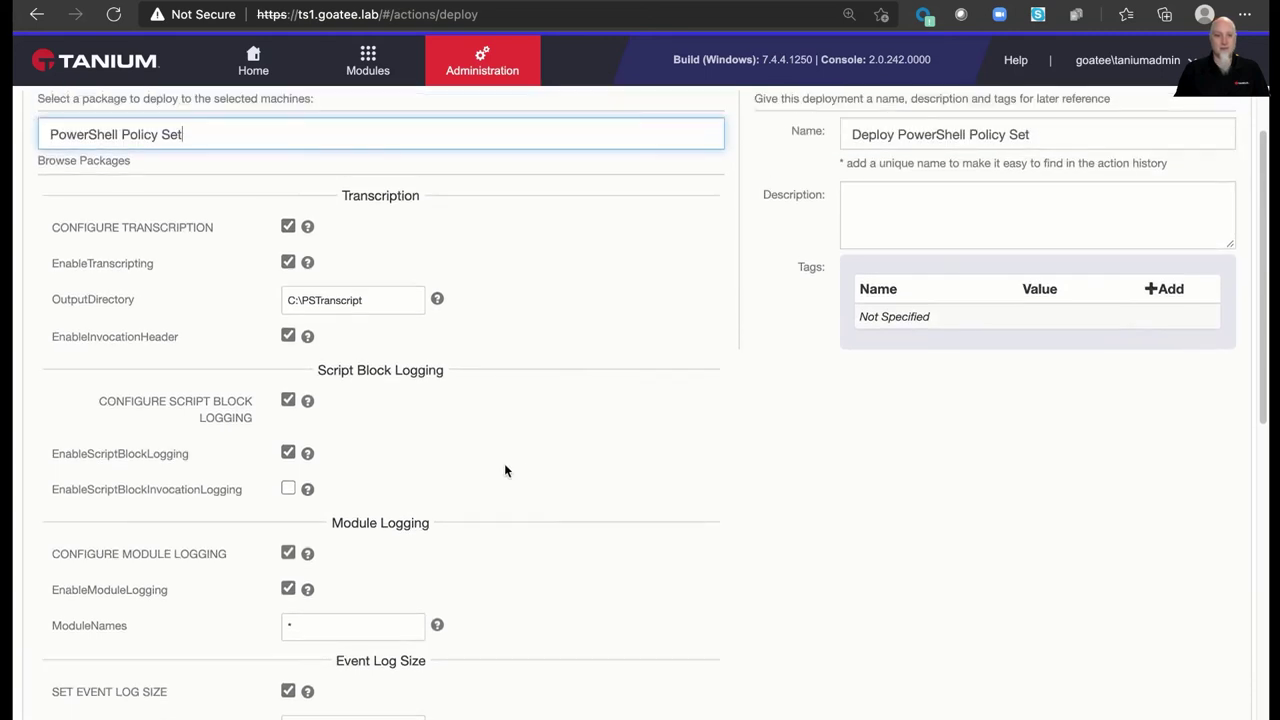
{"action": "scroll", "coordinate": [540, 260], "scroll_direction": "up", "scroll_amount": 2}
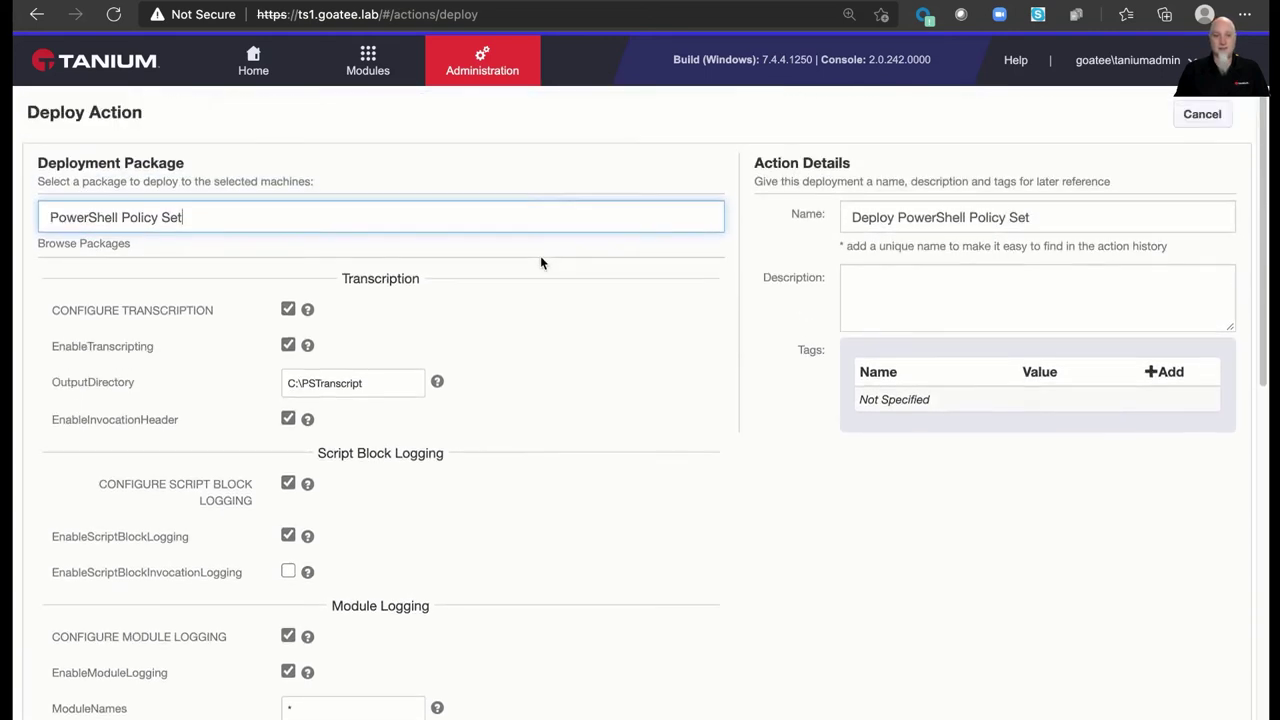
{"action": "left_click_drag", "start_coordinate": [206, 217], "coordinate": [157, 217]}
- Try PowerShell Policy Hardening, then PowerShell Policy Clean Transcription as the package, and go back Home
{"action": "key", "text": "BackSpace"}
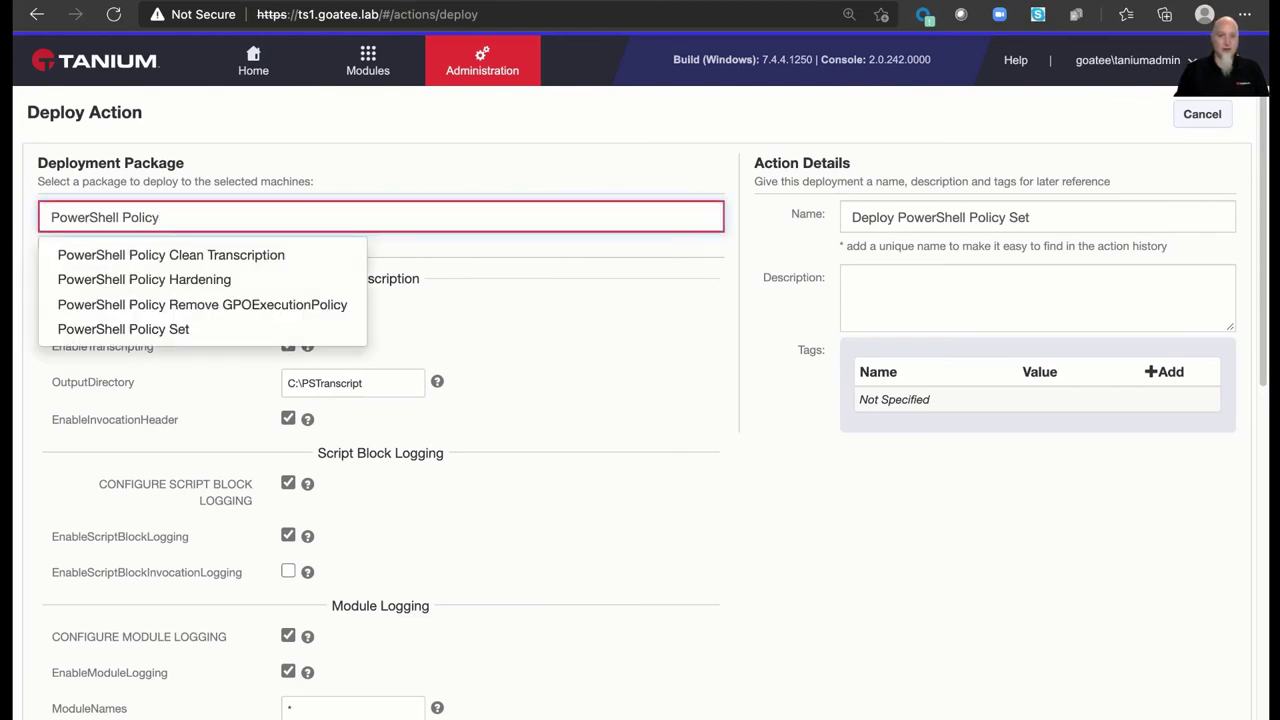
{"action": "left_click", "coordinate": [189, 279]}
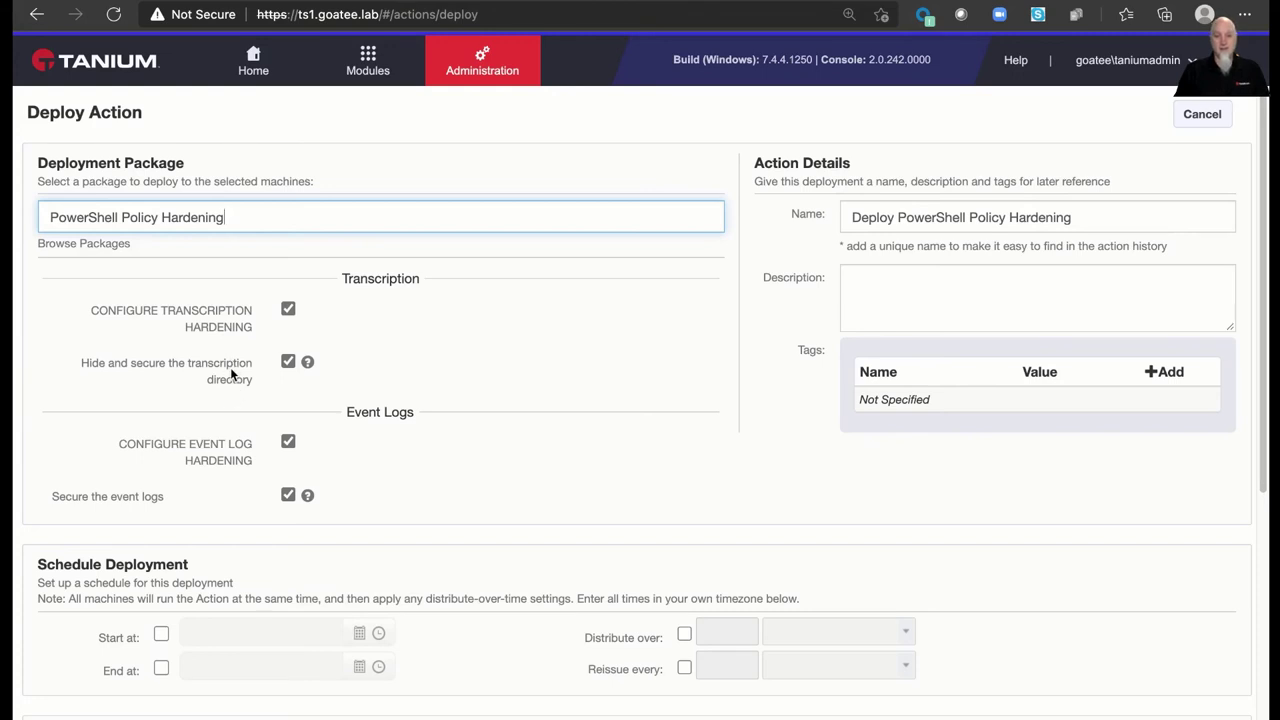
{"action": "double_click", "coordinate": [198, 221]}
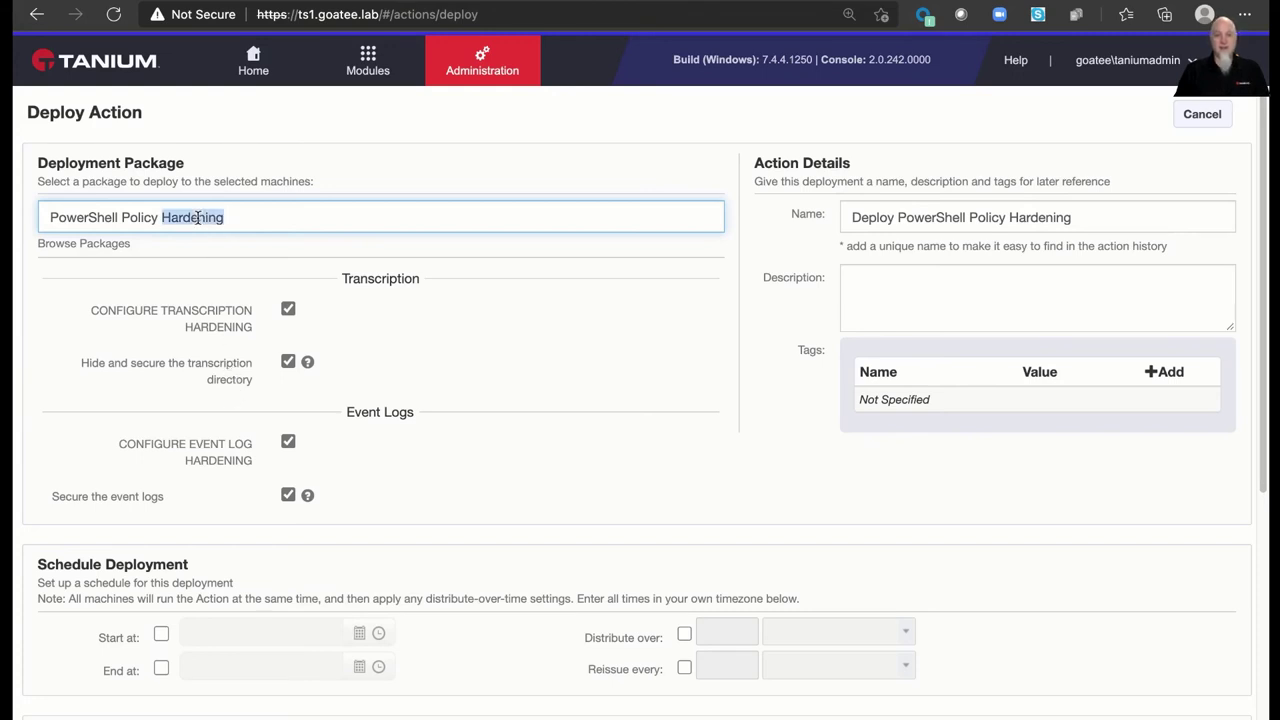
{"action": "key", "text": "BackSpace"}
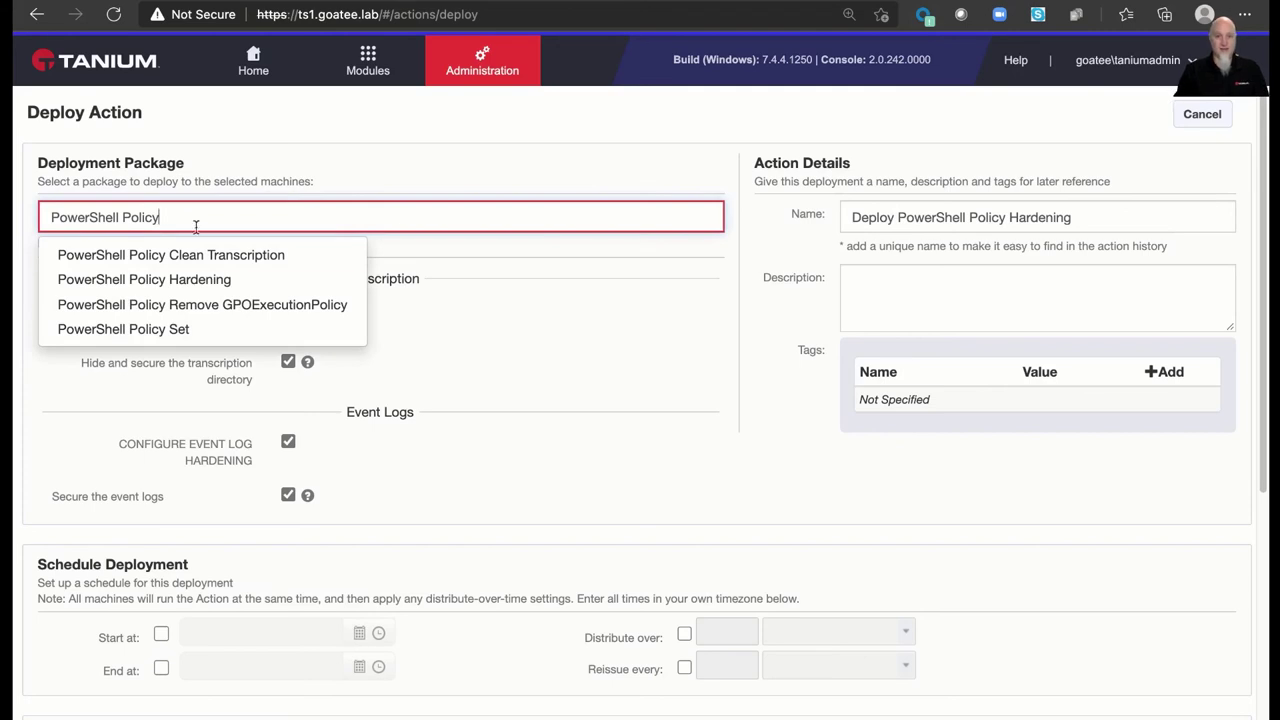
{"action": "left_click", "coordinate": [205, 257]}
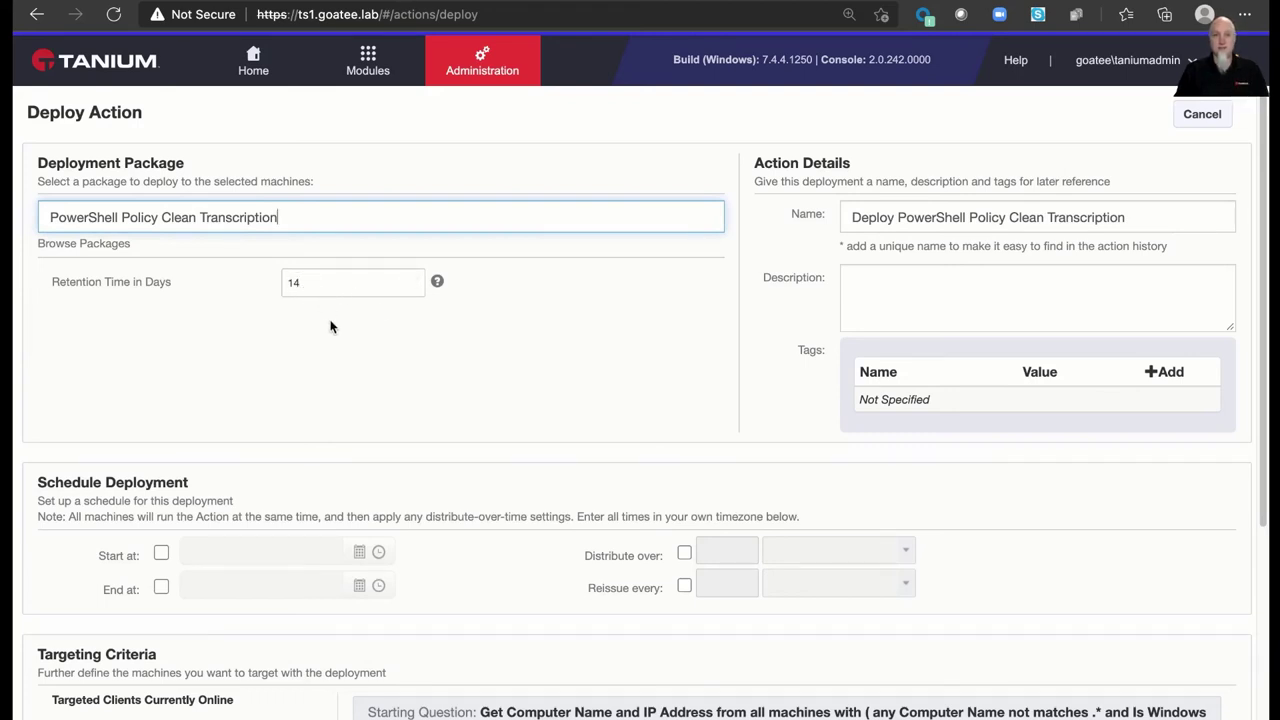
{"action": "left_click", "coordinate": [265, 78]}
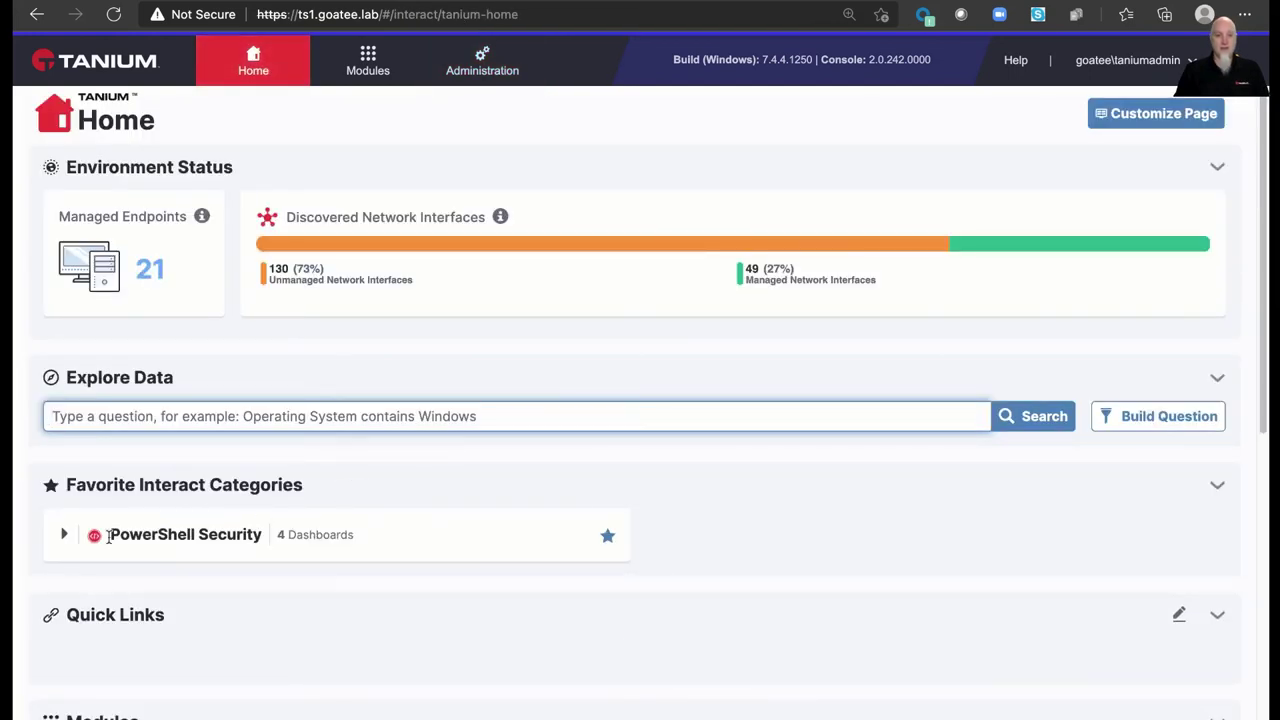
- Open PowerShell Remoting under PowerShell Security and review remoting status and the five PSSession configurations
{"action": "left_click", "coordinate": [66, 535]}
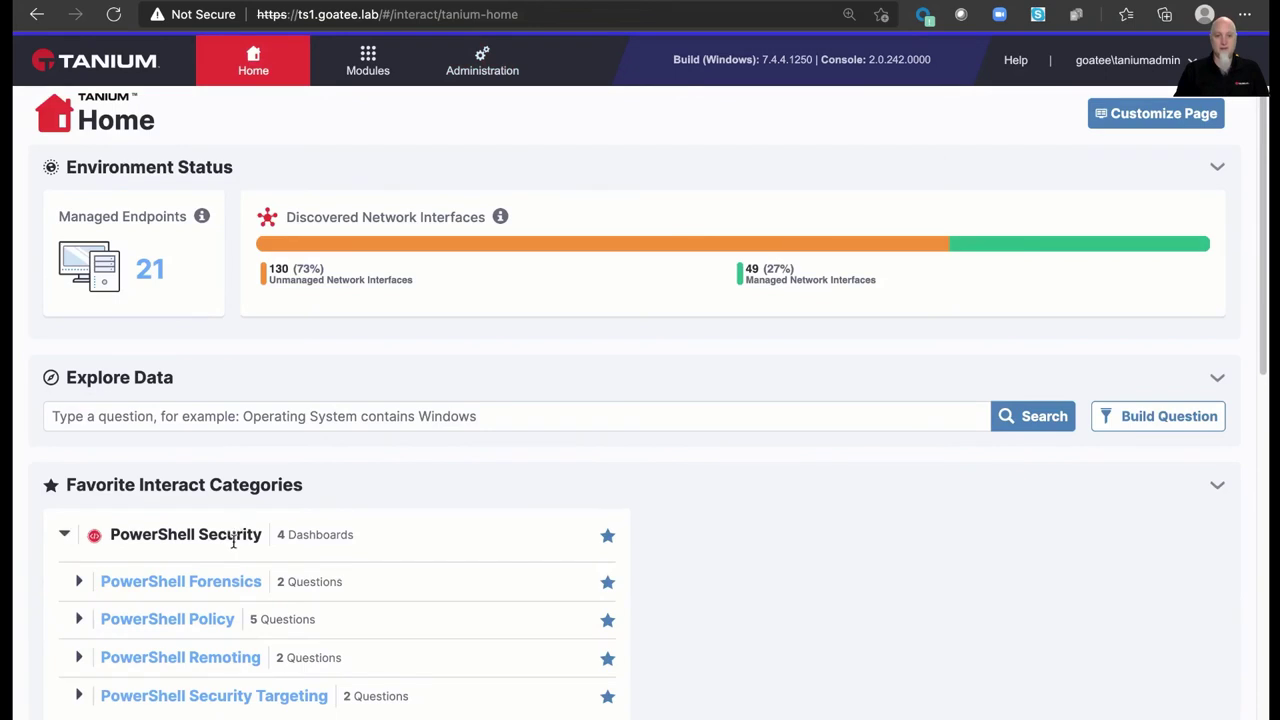
{"action": "left_click", "coordinate": [172, 658]}
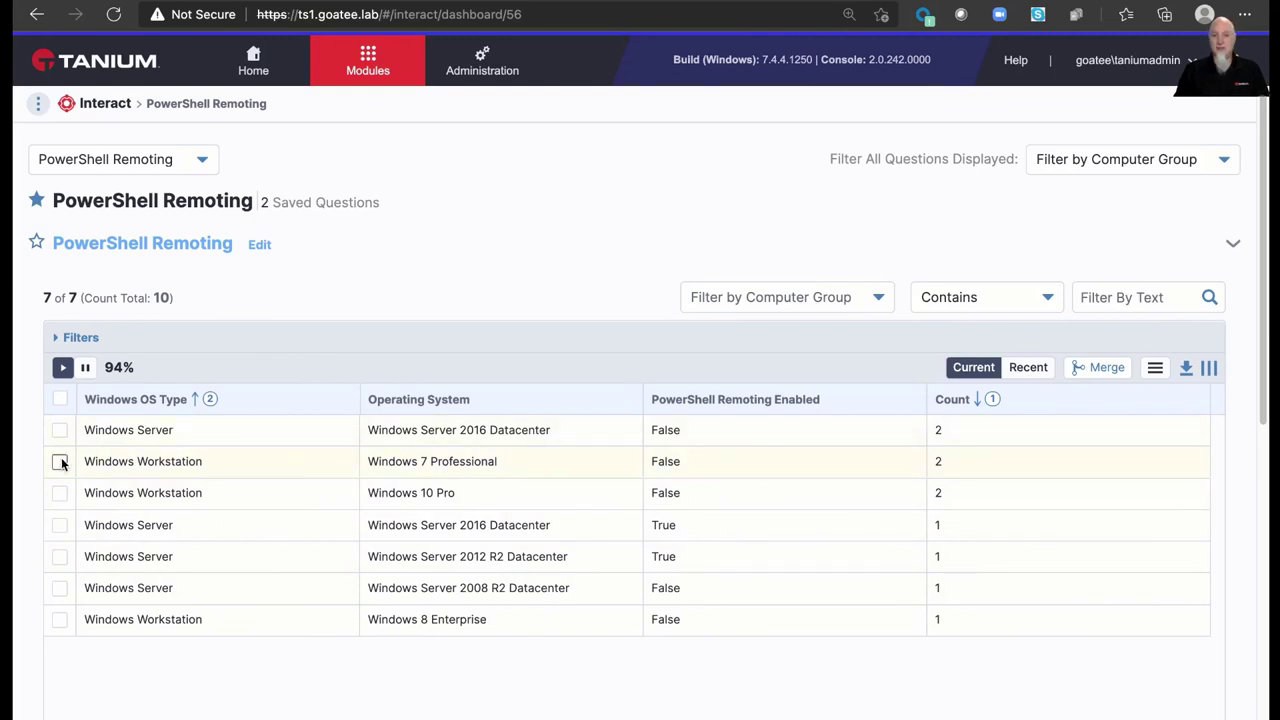
{"action": "scroll", "coordinate": [288, 532], "scroll_direction": "down", "scroll_amount": 2}
{"action": "scroll", "coordinate": [290, 530], "scroll_direction": "down", "scroll_amount": 6}
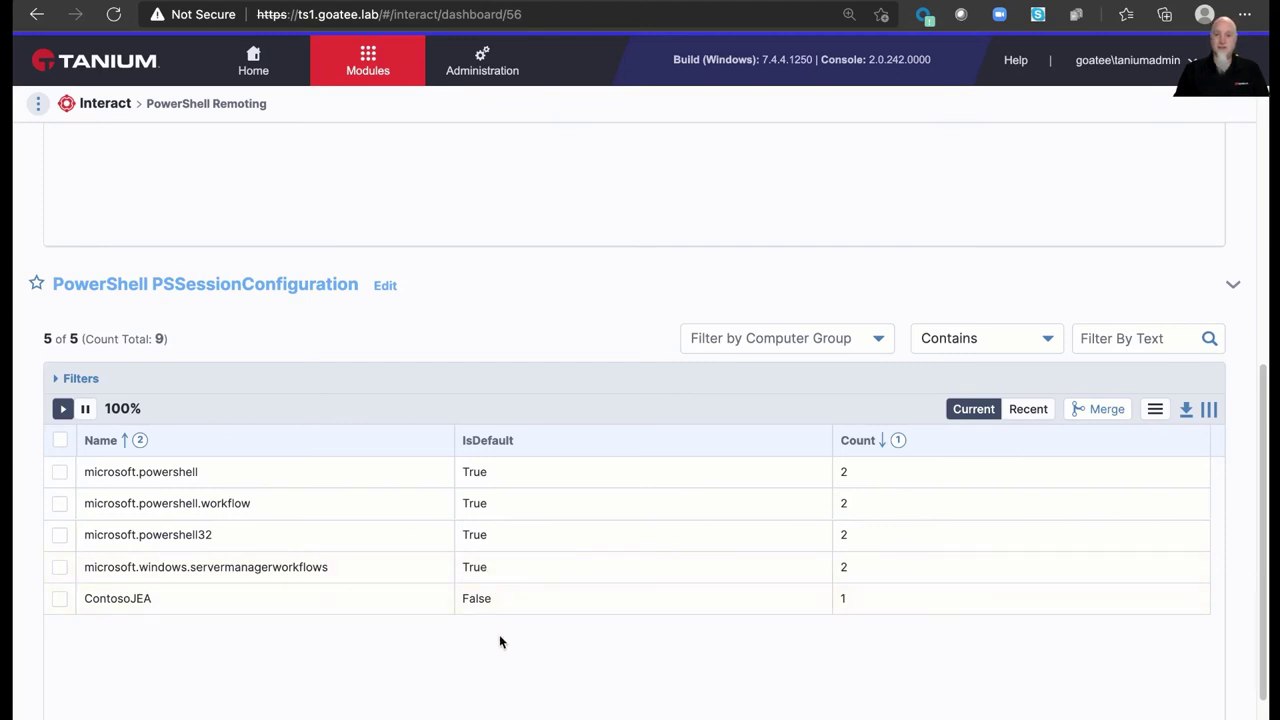
{"action": "scroll", "coordinate": [505, 615], "scroll_direction": "up", "scroll_amount": 10}
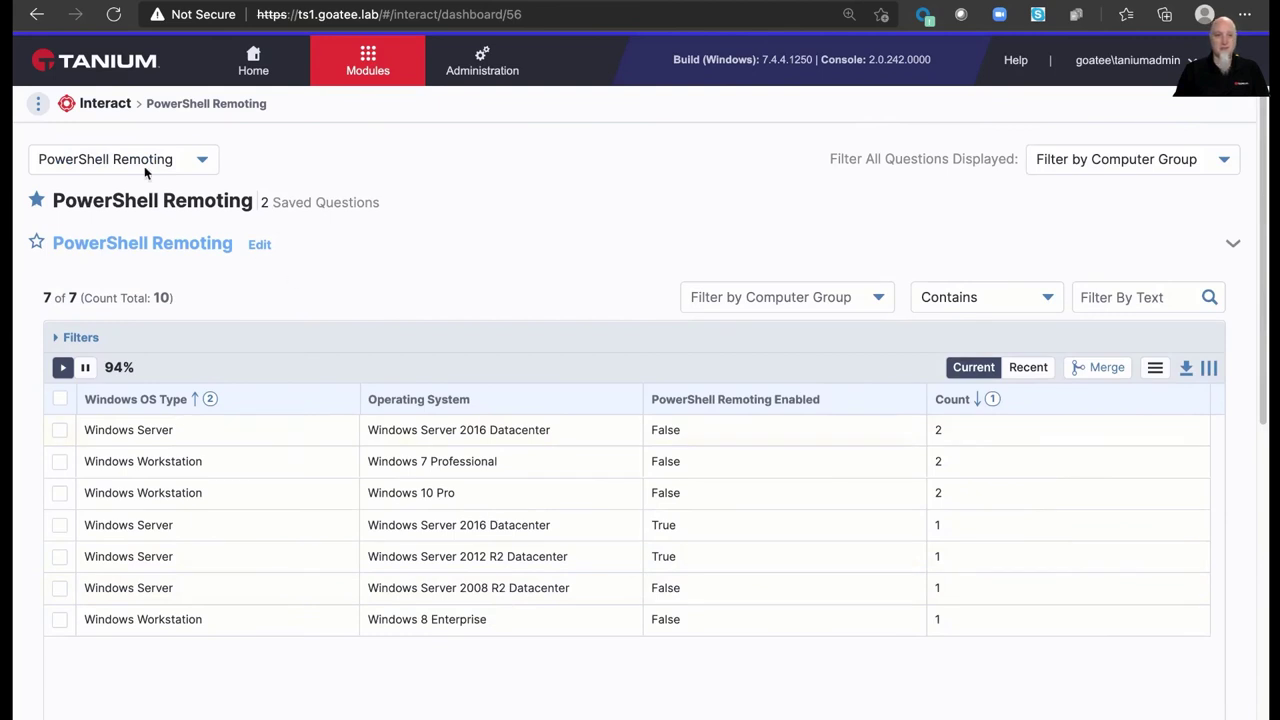
- Switch the console to the PowerShell Policy dashboard from the dashboard list
{"action": "left_click", "coordinate": [202, 160]}
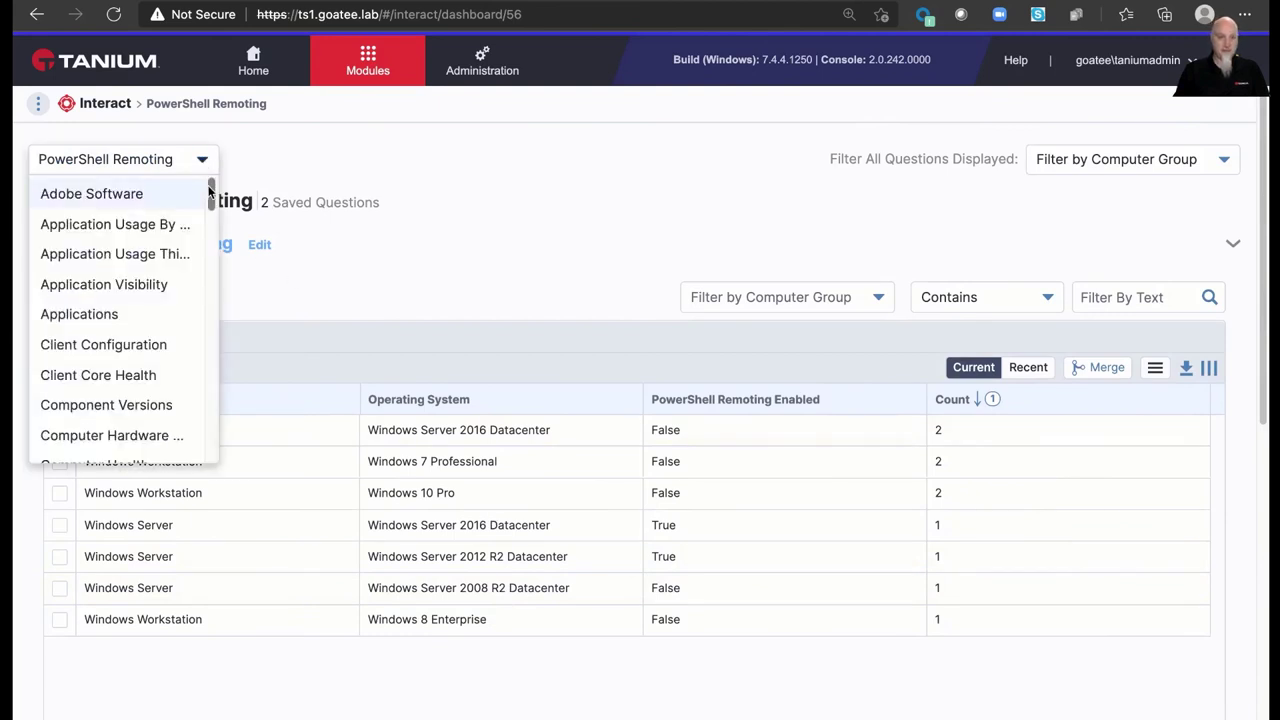
{"action": "scroll", "coordinate": [212, 205], "scroll_direction": "down", "scroll_amount": 3}
{"action": "left_click_drag", "start_coordinate": [214, 215], "coordinate": [209, 359]}
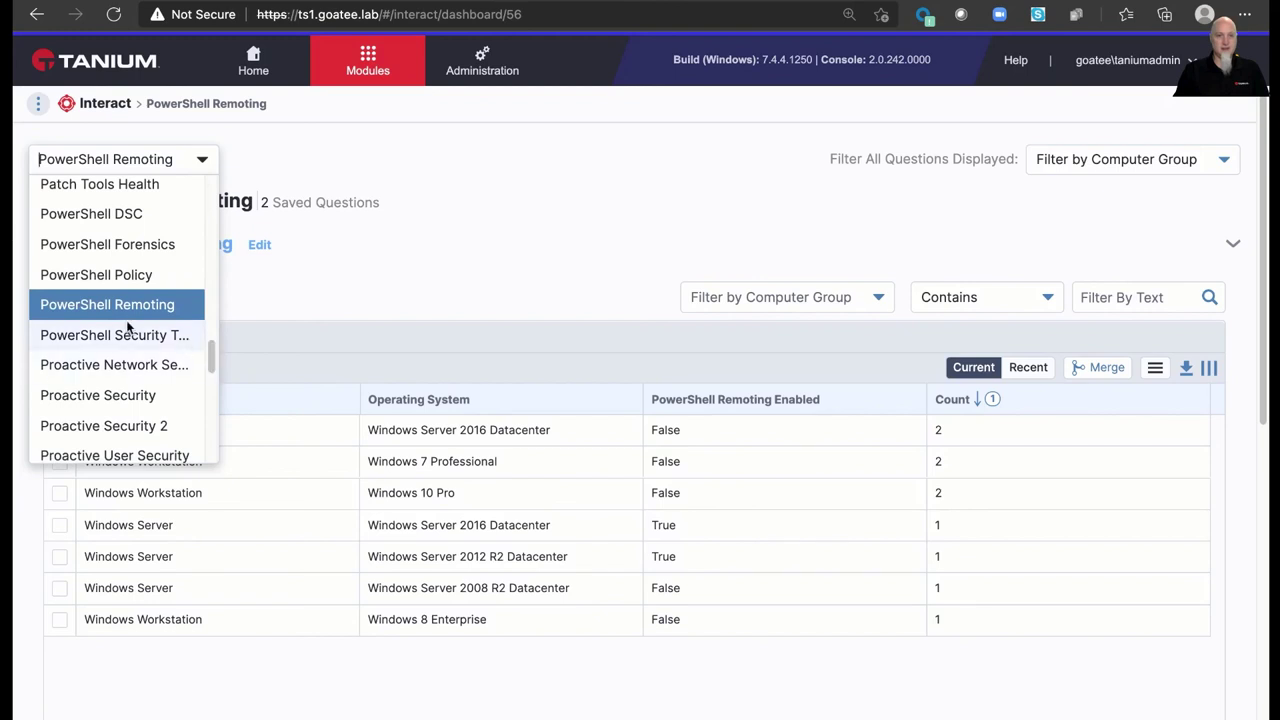
{"action": "left_click", "coordinate": [112, 278]}
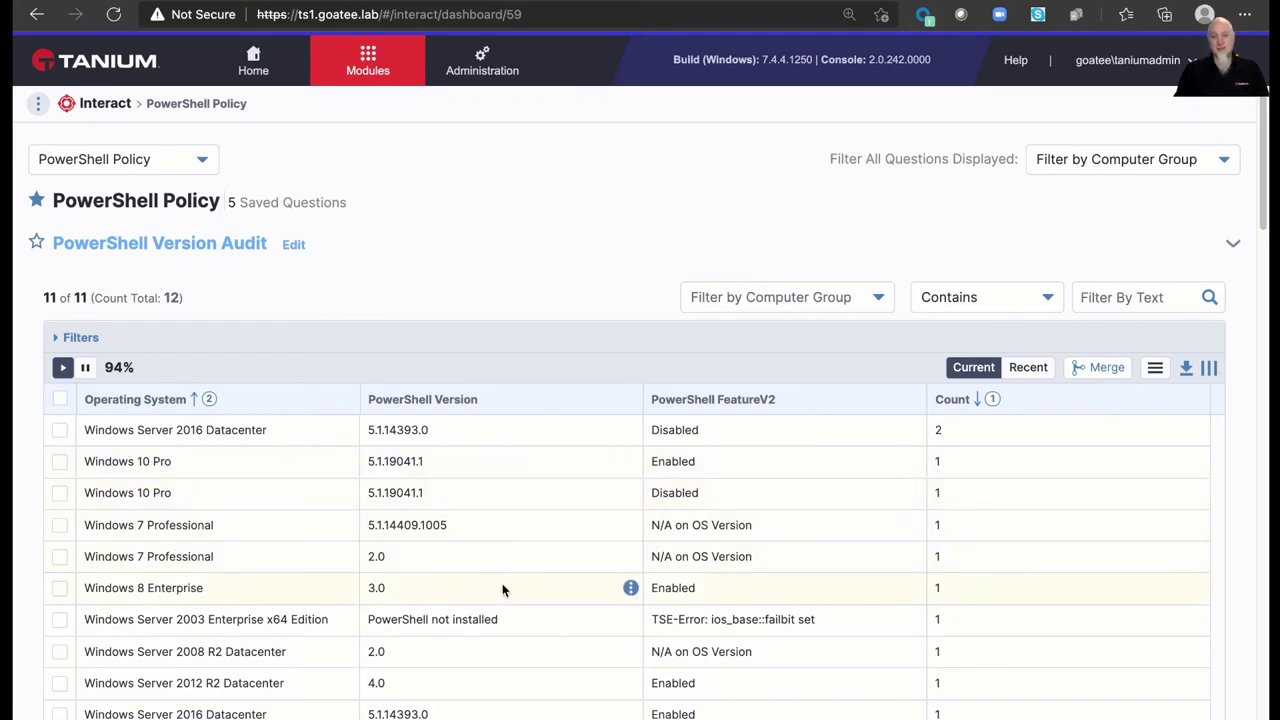
- Scroll through the Version Audit and Policy Audit results covering all 8 endpoints
{"action": "scroll", "coordinate": [24, 567], "scroll_direction": "down", "scroll_amount": 1}
{"action": "scroll", "coordinate": [24, 567], "scroll_direction": "down", "scroll_amount": 3}
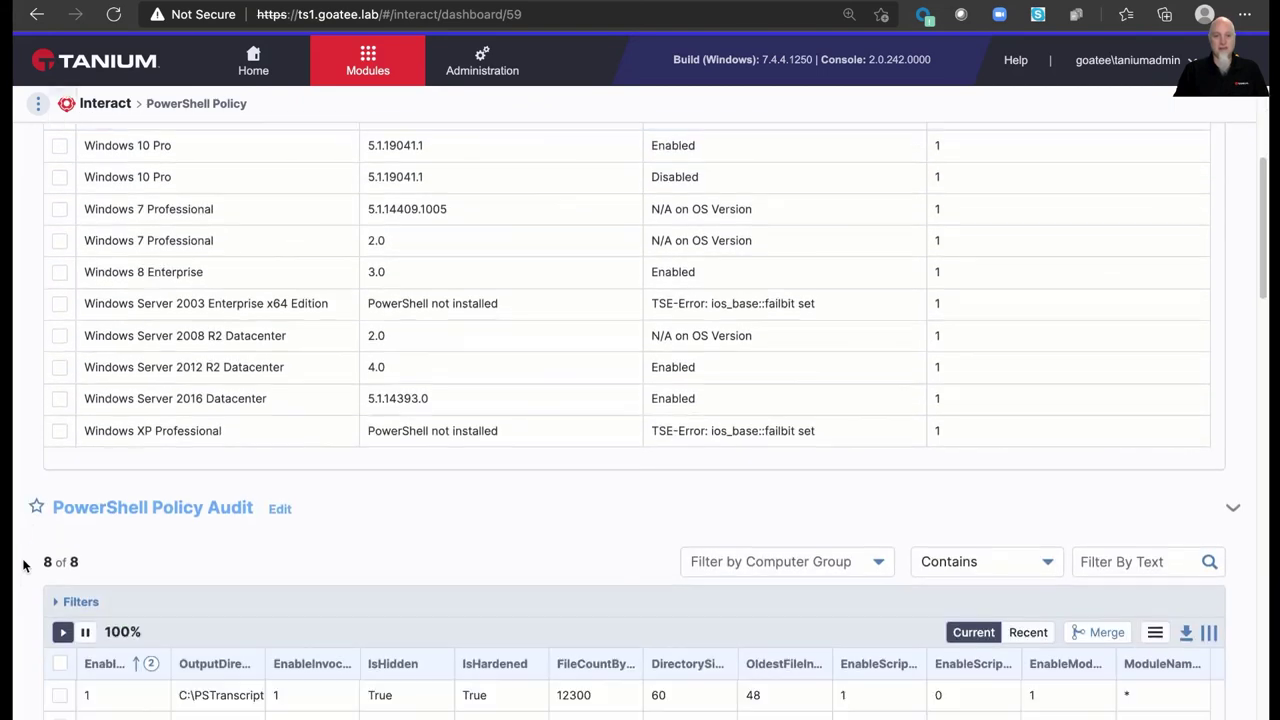
{"action": "scroll", "coordinate": [21, 564], "scroll_direction": "down", "scroll_amount": 3}
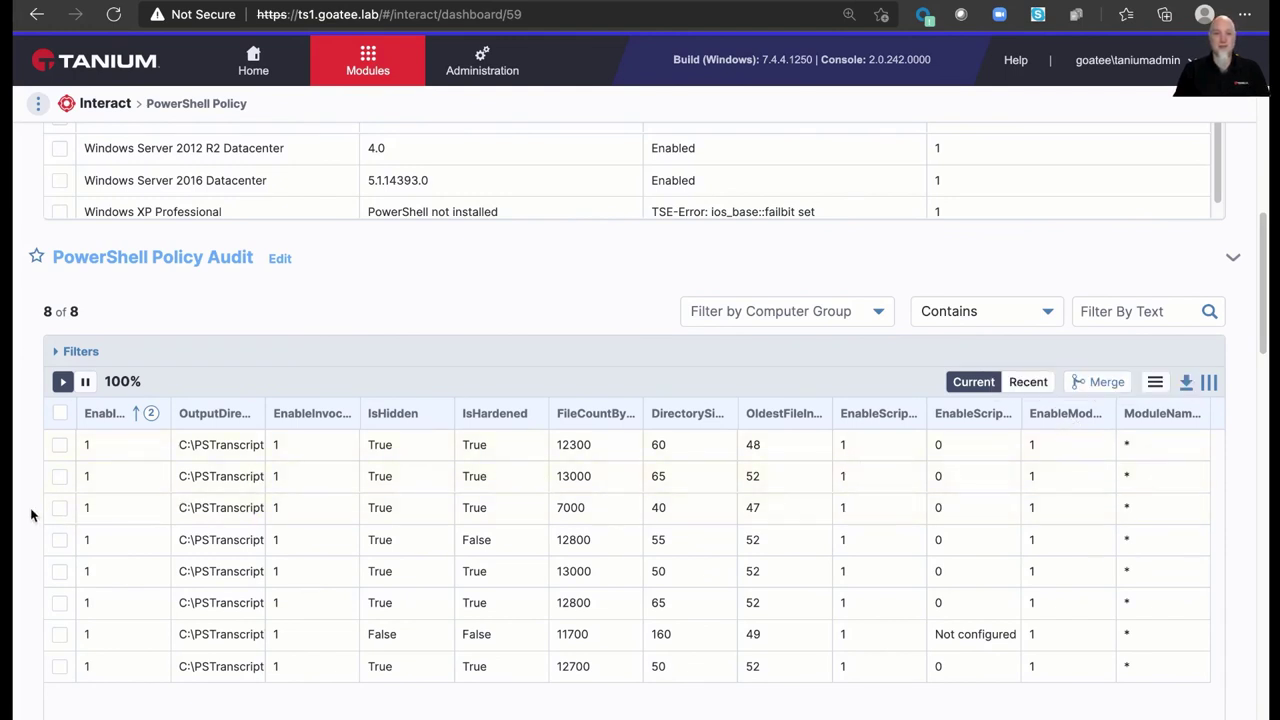
{"action": "scroll", "coordinate": [28, 513], "scroll_direction": "down", "scroll_amount": 3}
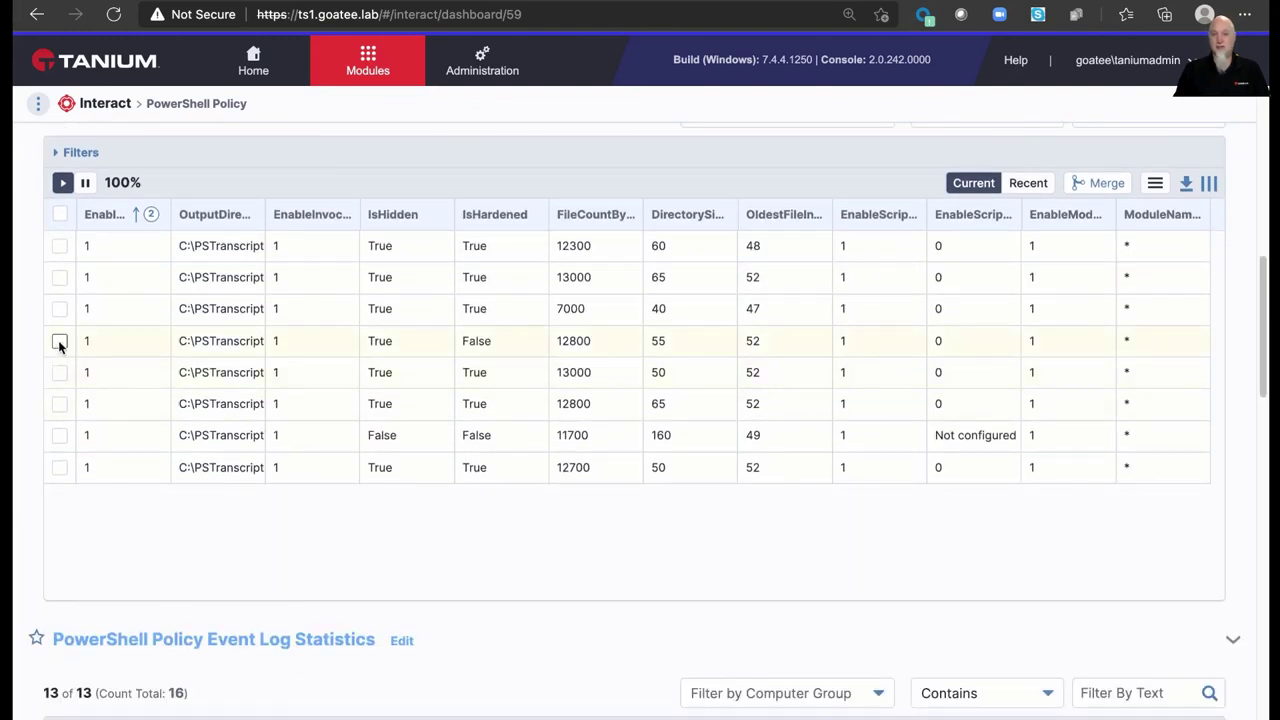
{"action": "scroll", "coordinate": [759, 567], "scroll_direction": "down", "scroll_amount": 5}
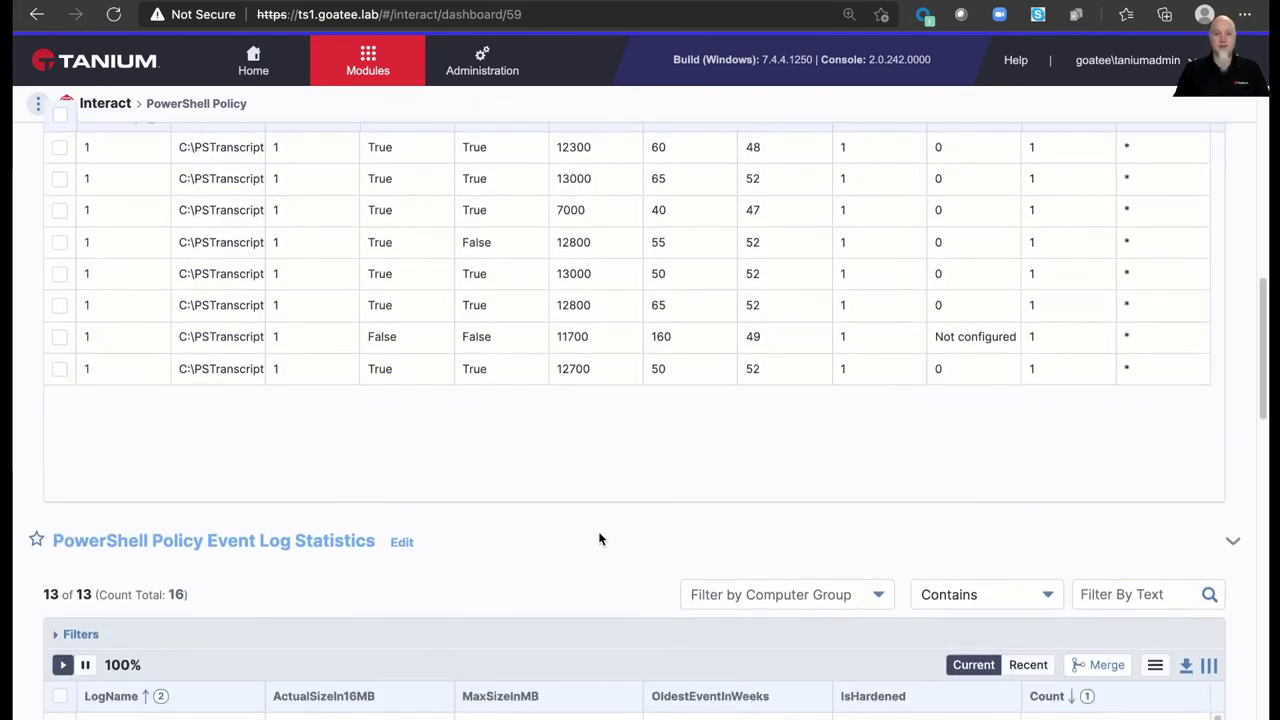
{"action": "scroll", "coordinate": [583, 420], "scroll_direction": "down", "scroll_amount": 2}
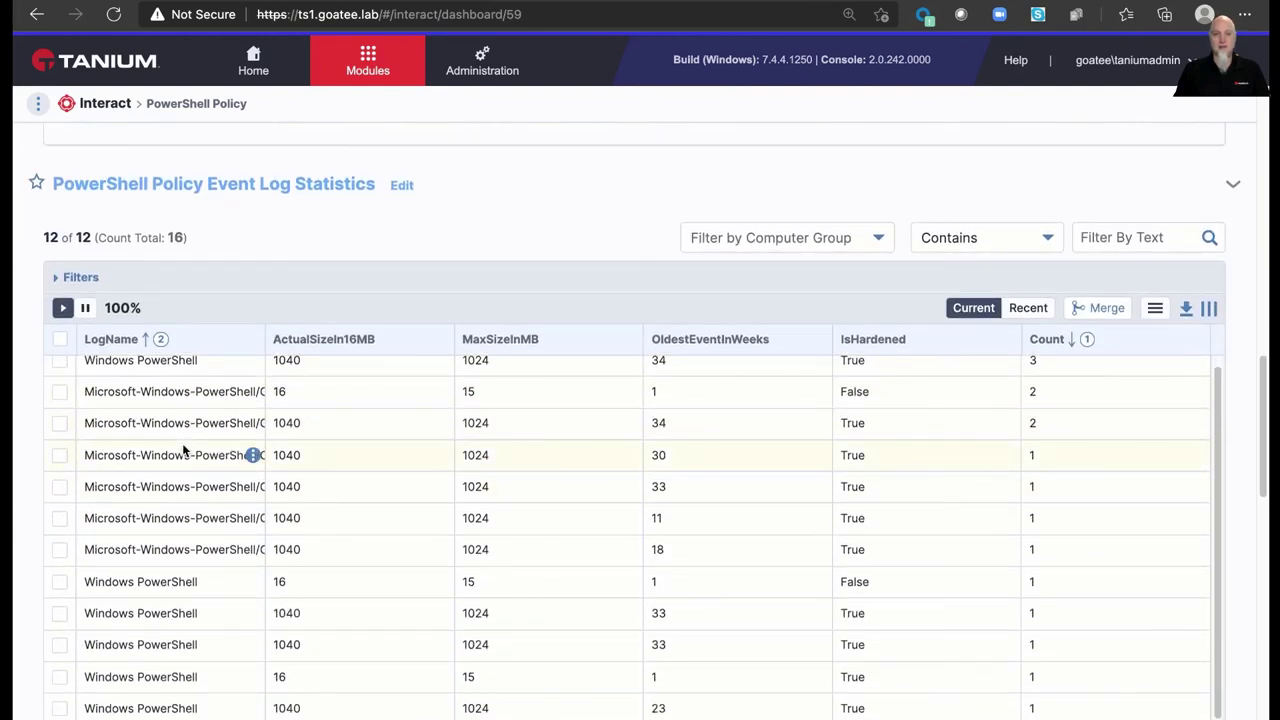
{"action": "scroll", "coordinate": [24, 473], "scroll_direction": "down", "scroll_amount": 1}
{"action": "scroll", "coordinate": [24, 466], "scroll_direction": "down", "scroll_amount": 1}
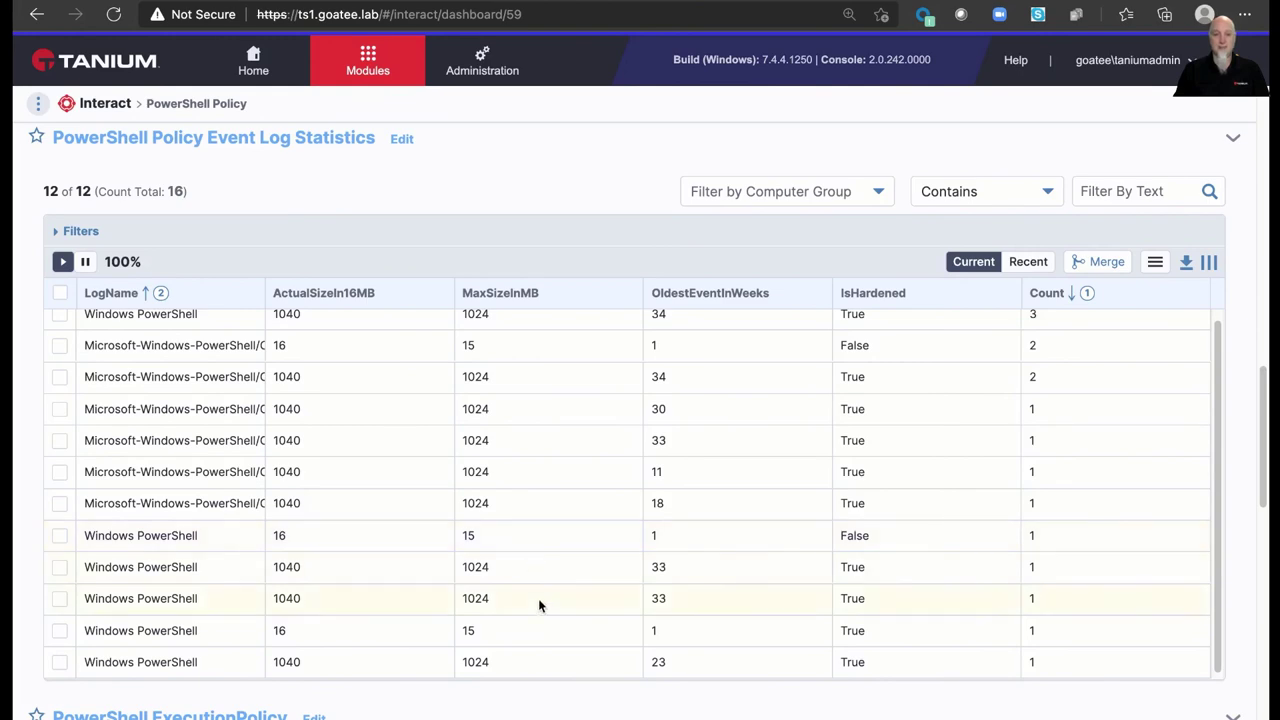
{"action": "scroll", "coordinate": [550, 600], "scroll_direction": "down", "scroll_amount": 3}
{"action": "scroll", "coordinate": [560, 480], "scroll_direction": "down", "scroll_amount": 3}
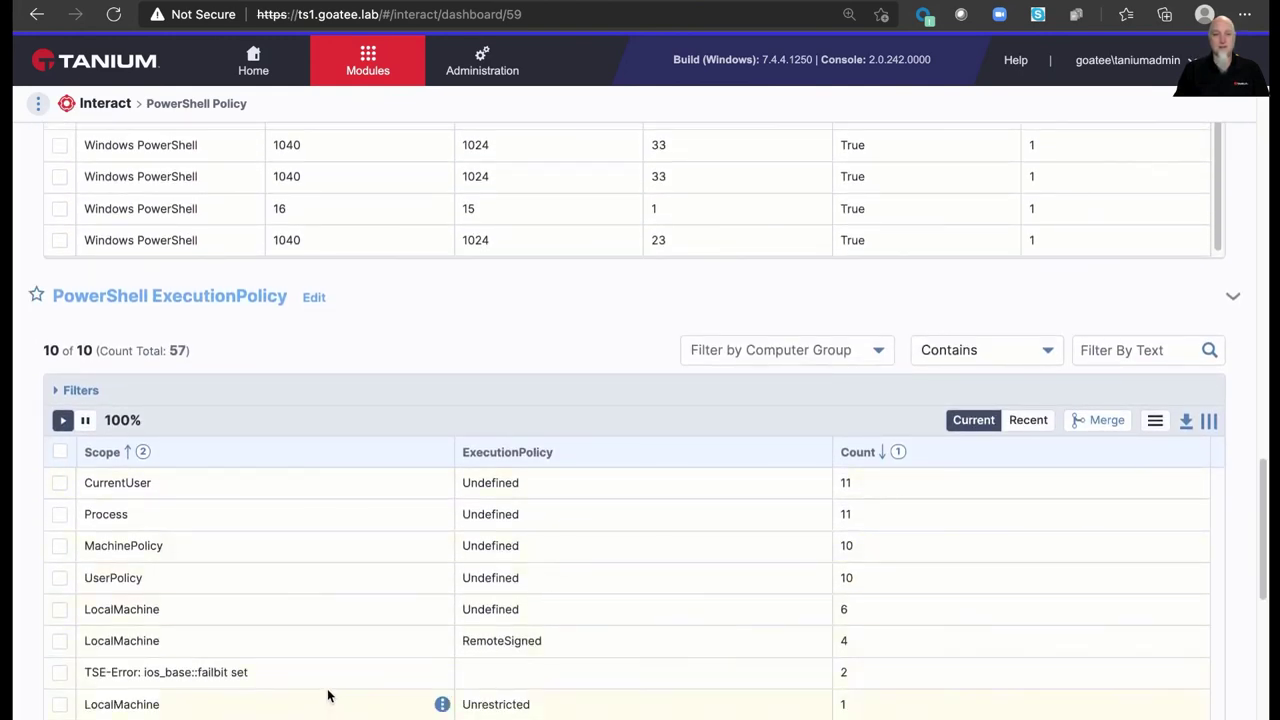
{"action": "scroll", "coordinate": [562, 300], "scroll_direction": "up", "scroll_amount": 2}
{"action": "scroll", "coordinate": [562, 323], "scroll_direction": "up", "scroll_amount": 15}
{"action": "scroll", "coordinate": [561, 367], "scroll_direction": "up", "scroll_amount": 3}
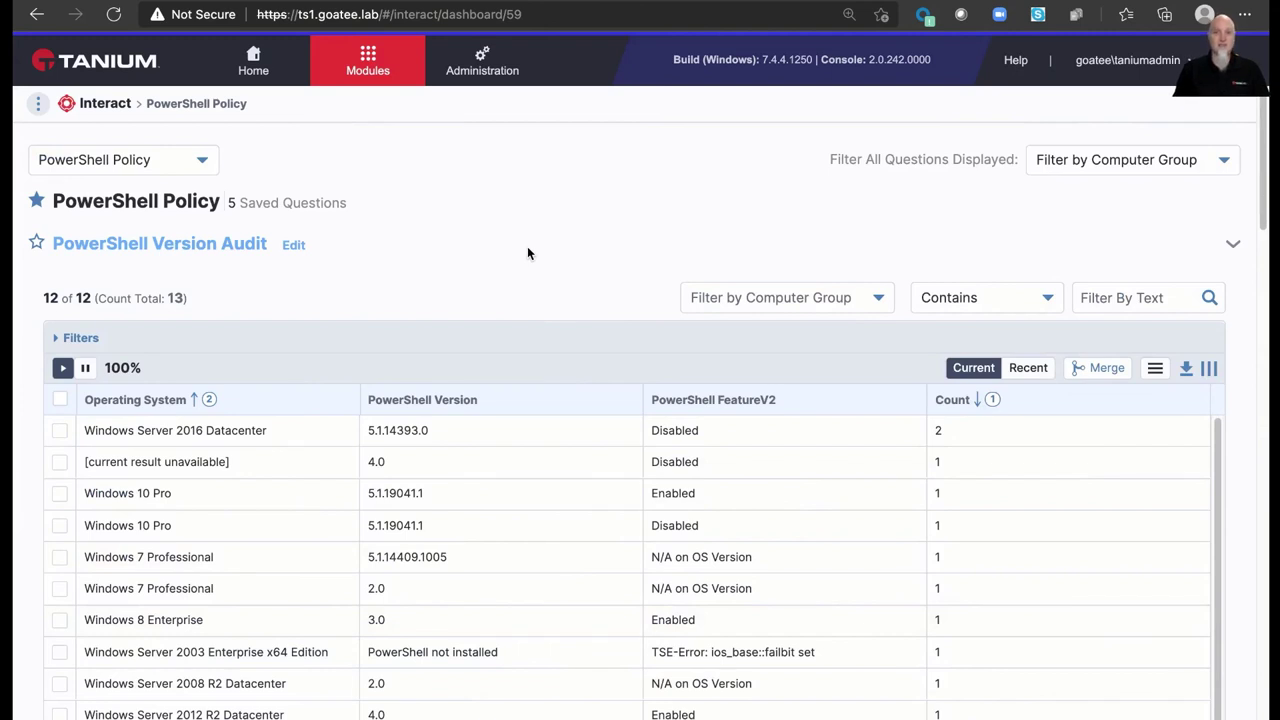
- Switch the console to the PowerShell Forensics dashboard from the dashboard list
{"action": "left_click", "coordinate": [200, 163]}
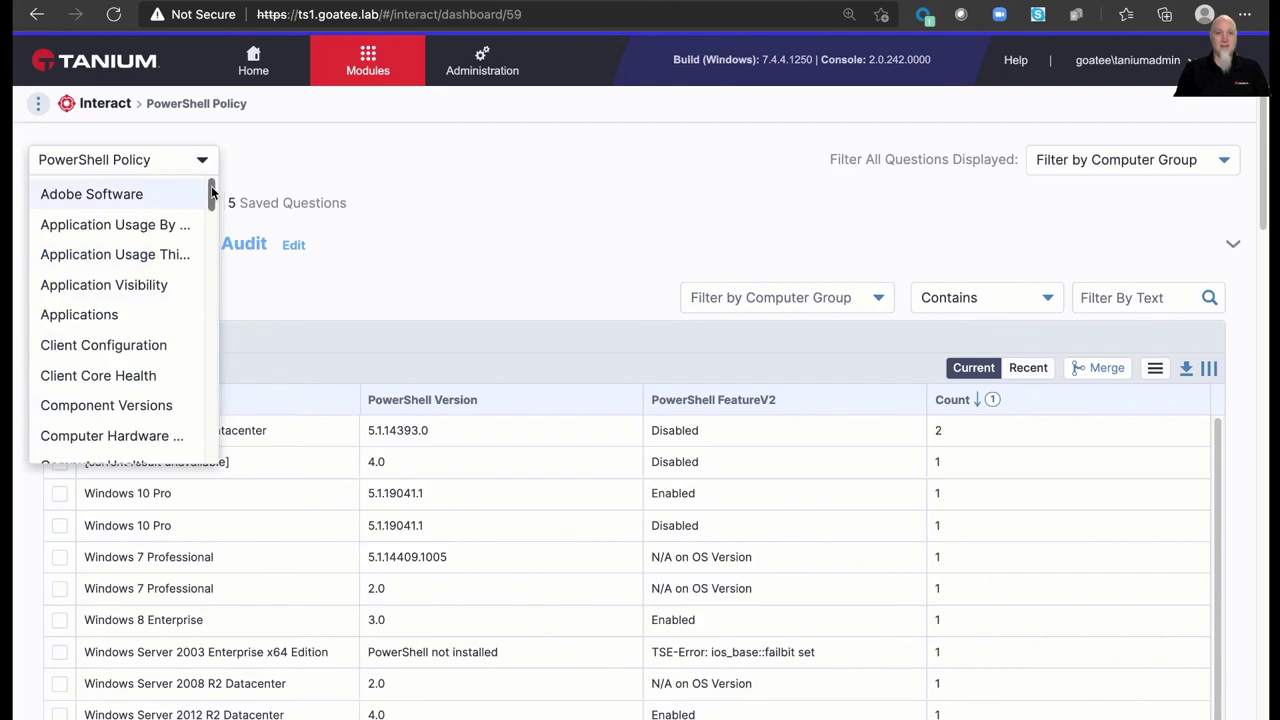
{"action": "left_click_drag", "start_coordinate": [212, 193], "coordinate": [207, 348]}
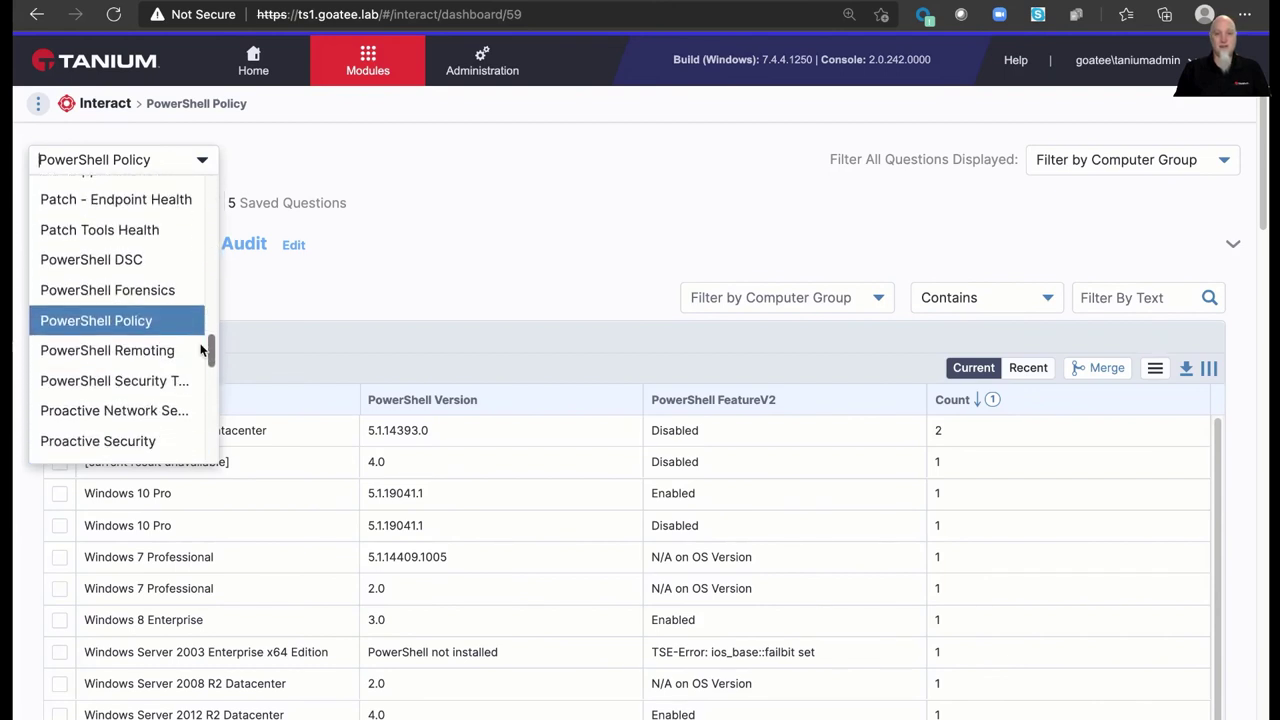
{"action": "left_click", "coordinate": [163, 290]}
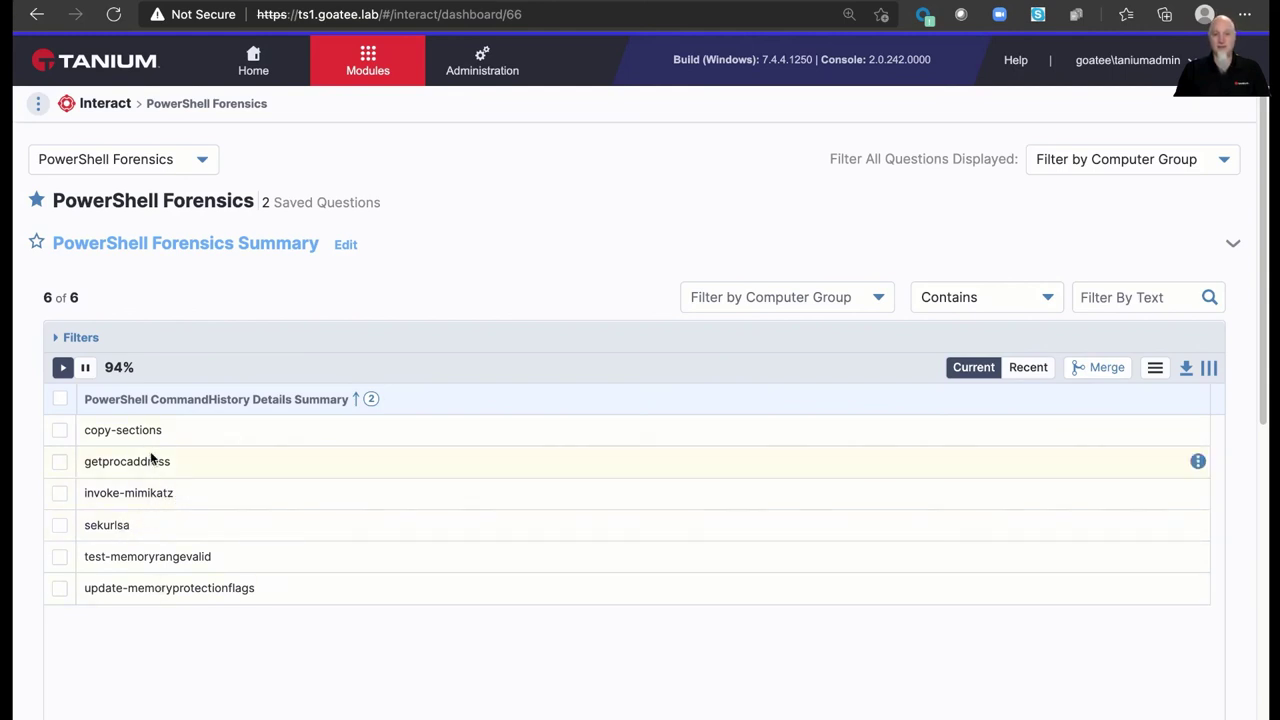
- Review the By Endpoint command history results, temporarily widening a CommandHistory column to read it
{"action": "scroll", "coordinate": [35, 612], "scroll_direction": "down", "scroll_amount": 5}
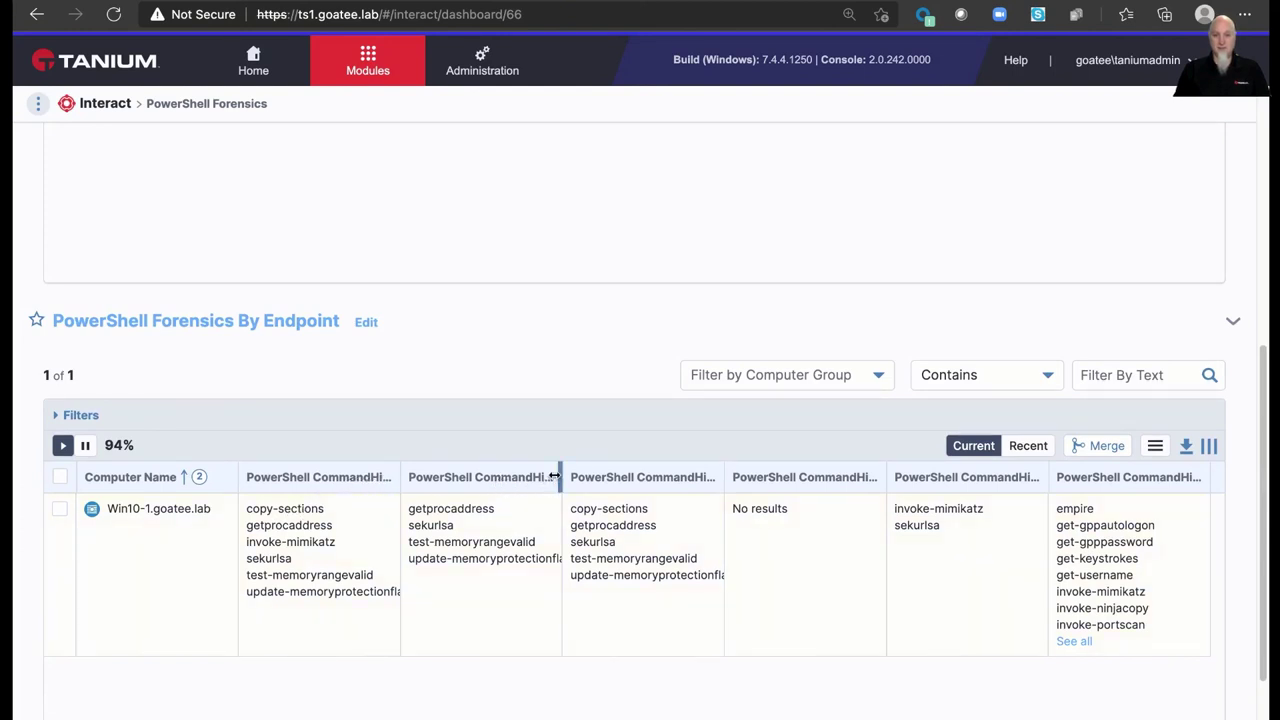
{"action": "left_click_drag", "start_coordinate": [562, 477], "coordinate": [684, 480]}
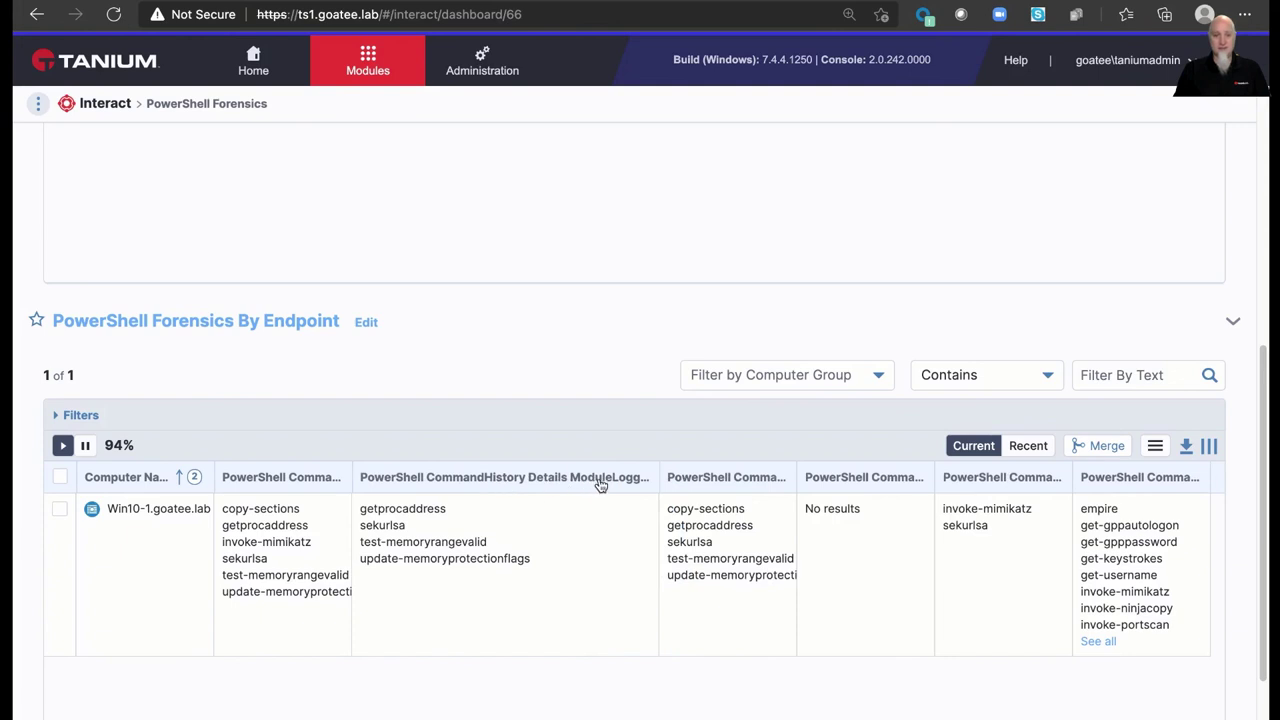
{"action": "left_click_drag", "start_coordinate": [660, 481], "coordinate": [550, 481]}
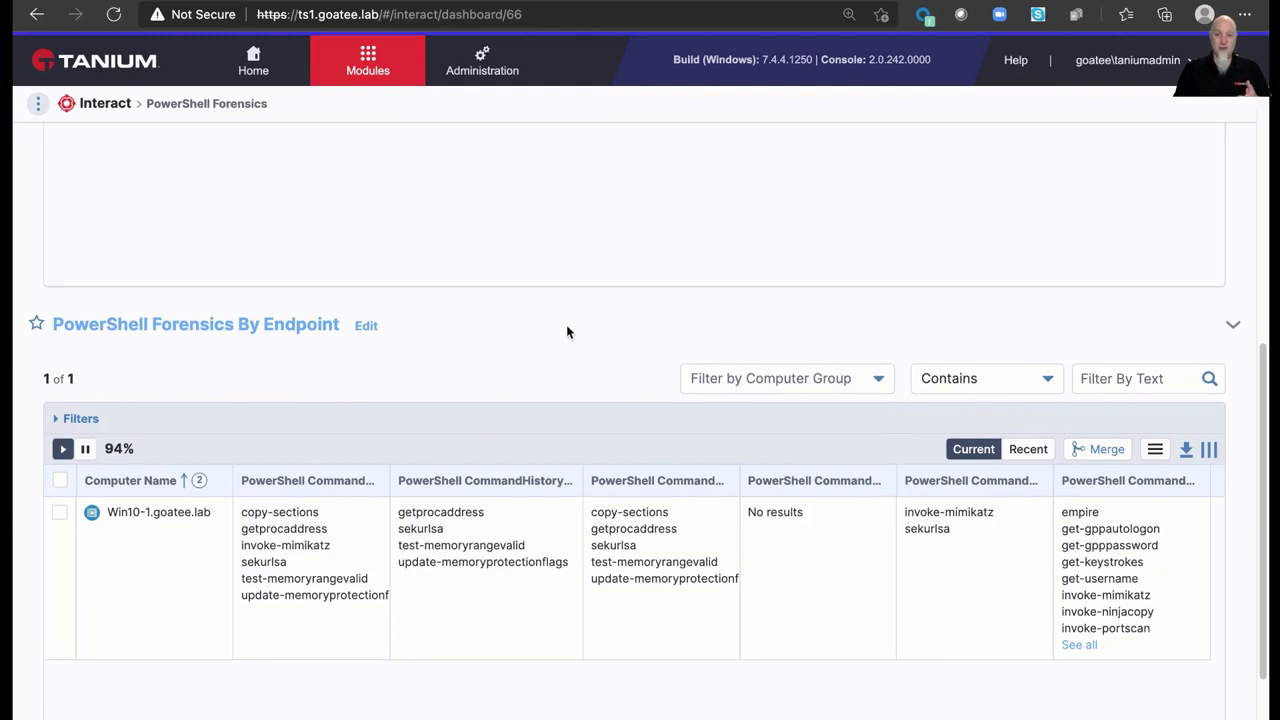
{"action": "scroll", "coordinate": [566, 324], "scroll_direction": "up", "scroll_amount": 5}
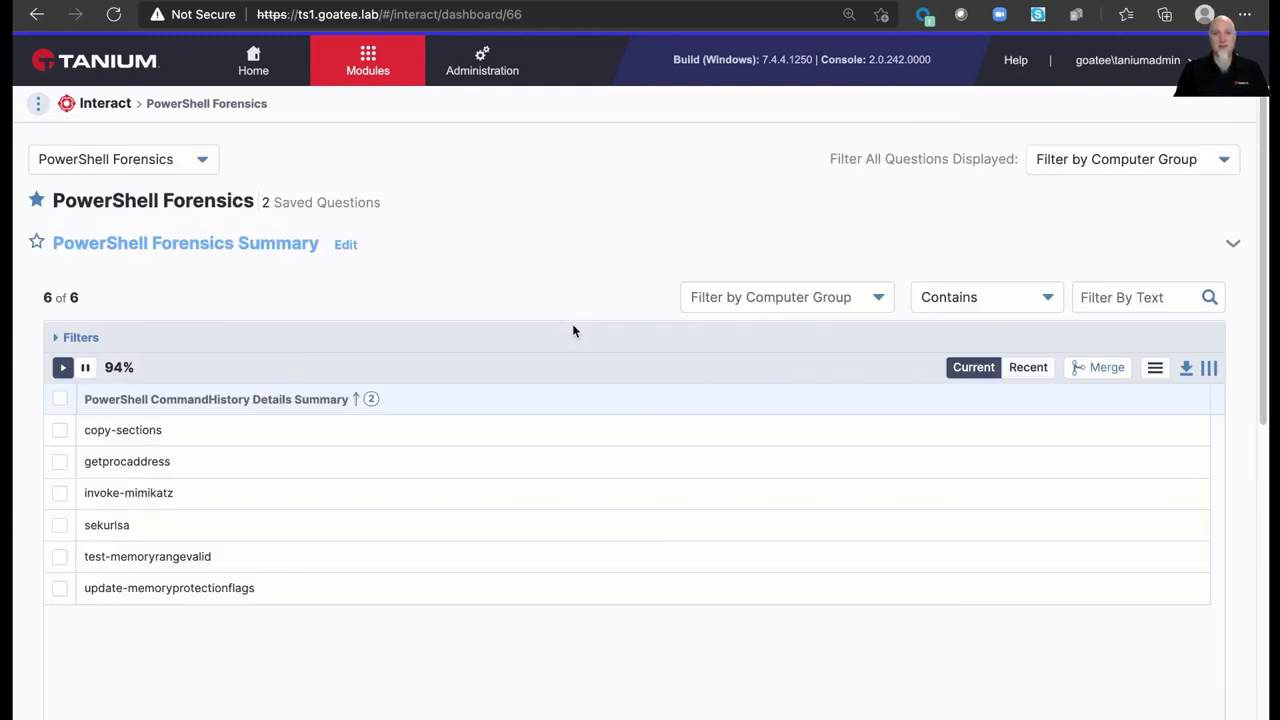
{"action": "left_click", "coordinate": [368, 62]}
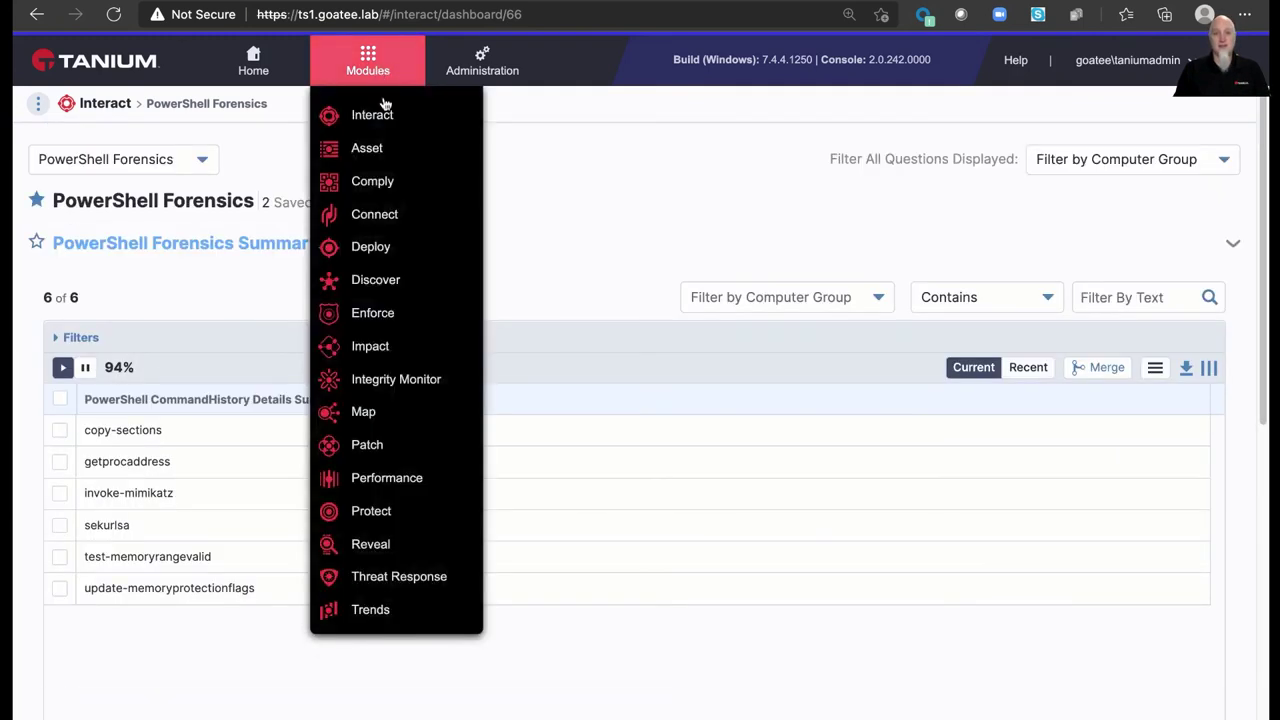